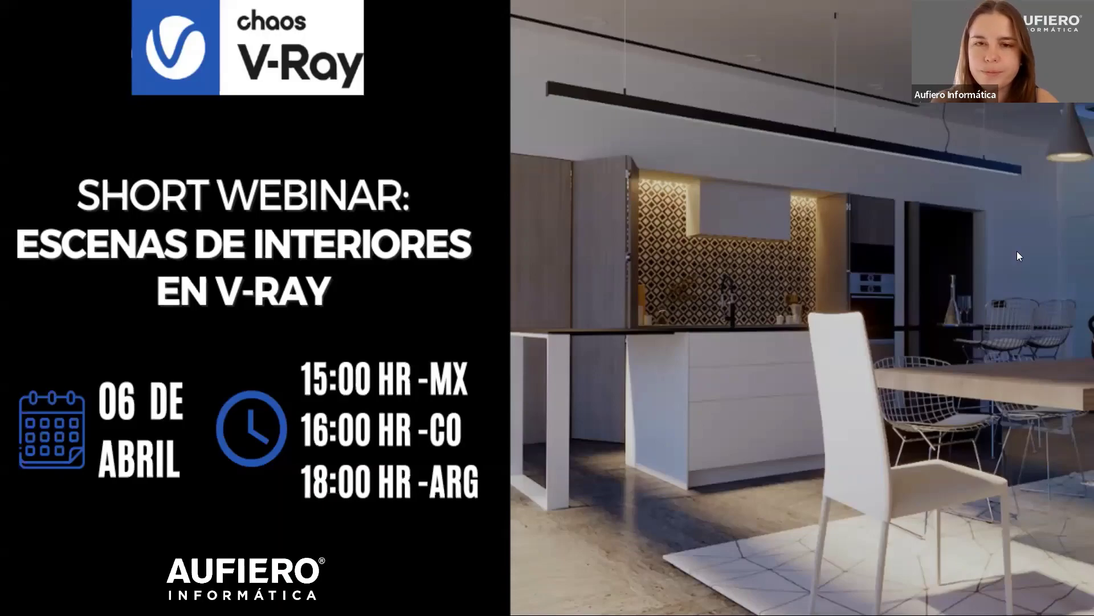
- Advance from the V-Ray interiors webinar title slide to the embedded tutorial video slide
{"action": "key", "text": "Right"}
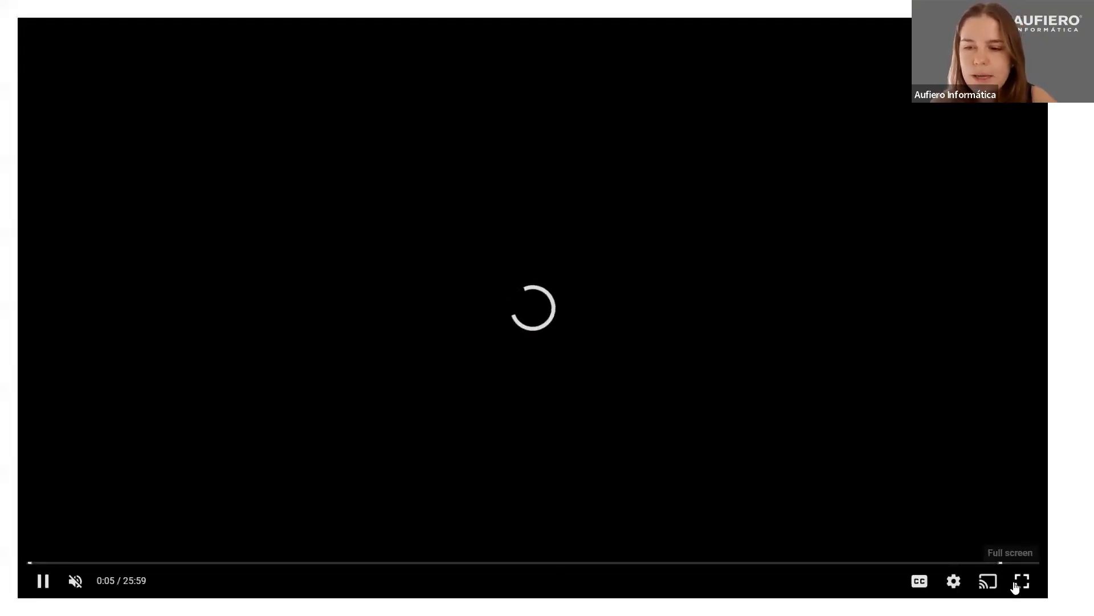
- Play the tutorial video full screen at 1.75 playback speed
{"action": "left_click", "coordinate": [1022, 581]}
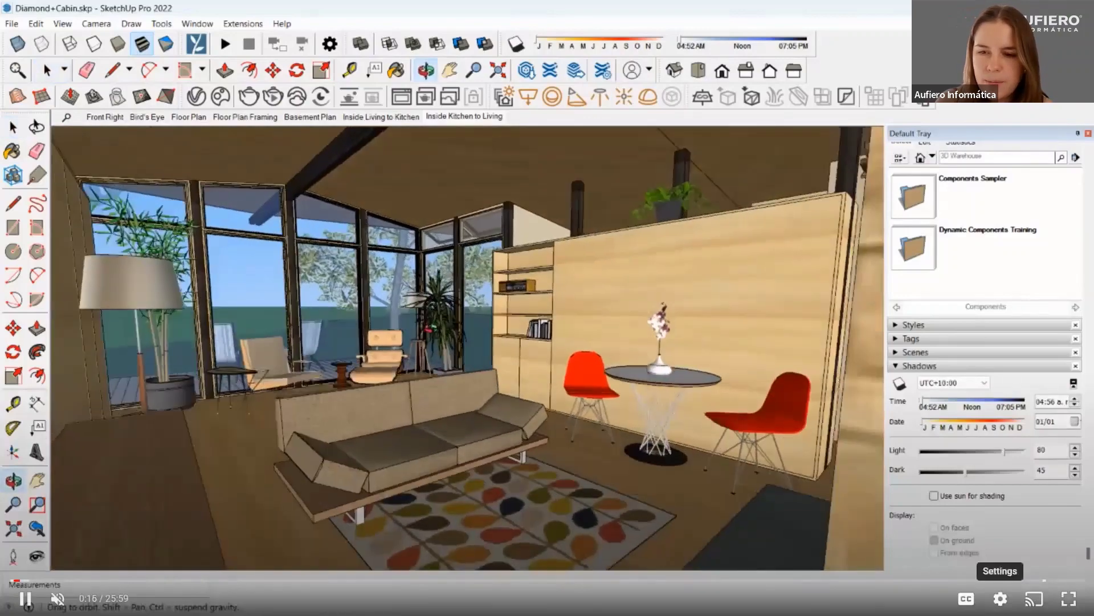
{"action": "left_click", "coordinate": [1000, 598]}
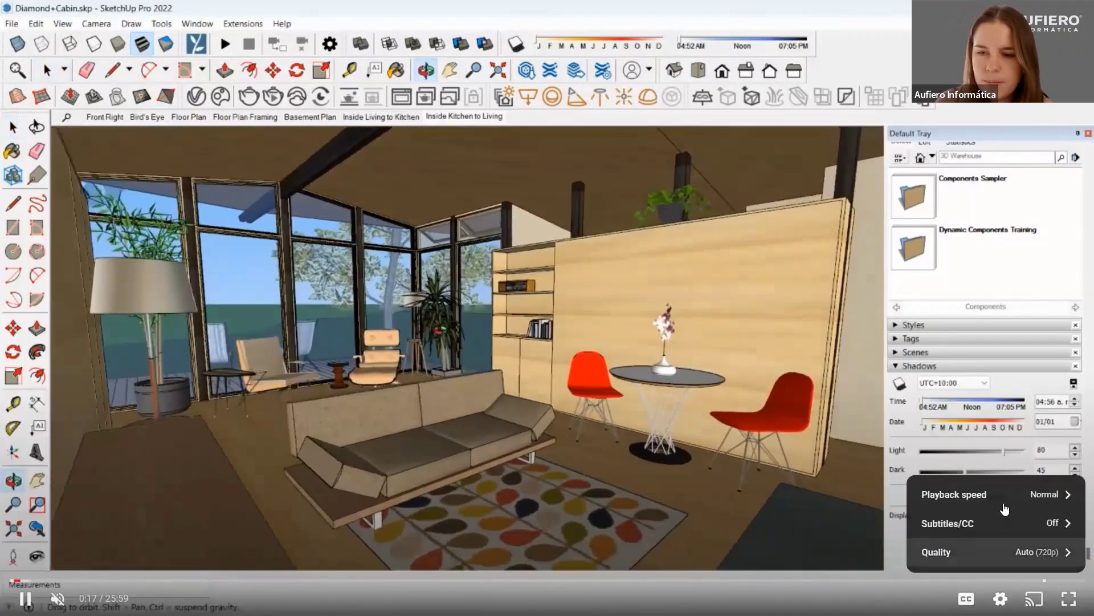
{"action": "left_click", "coordinate": [1001, 494]}
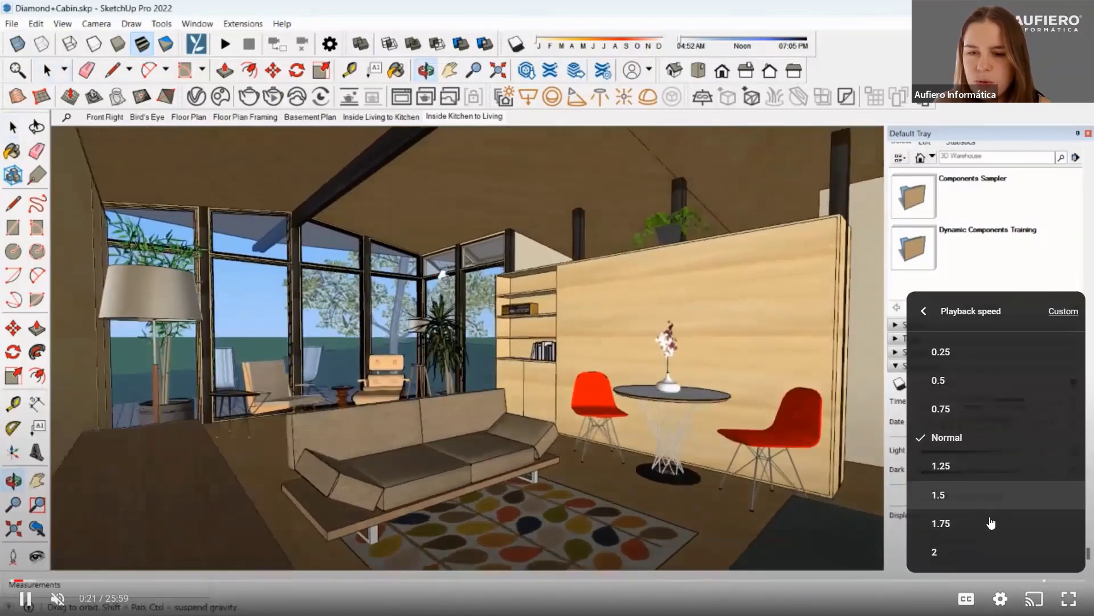
{"action": "left_click", "coordinate": [991, 520]}
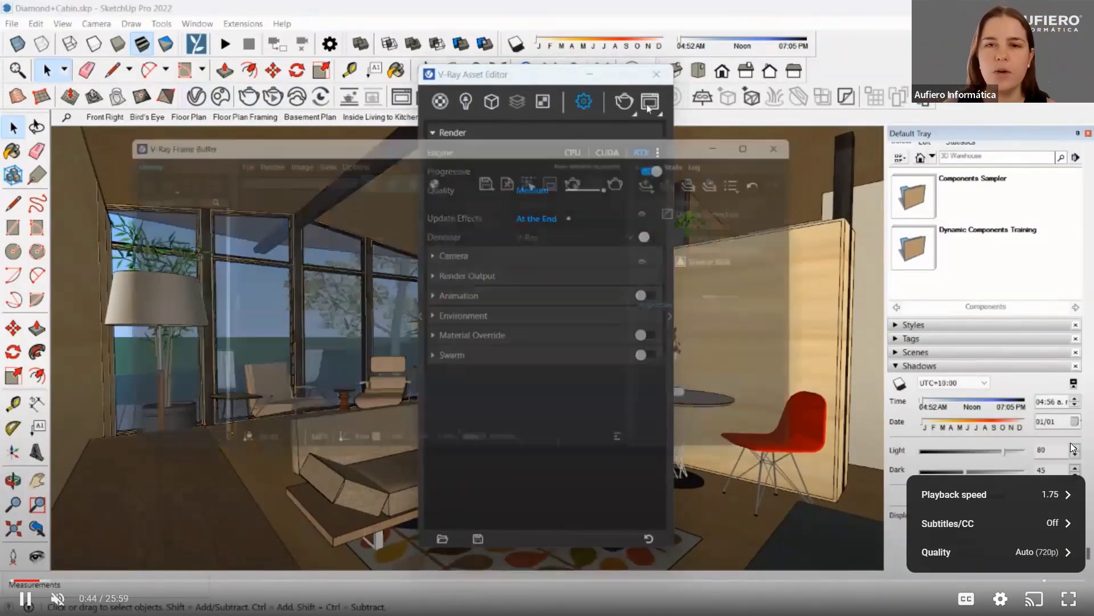
- Close the playback settings, then briefly pause and resume the tutorial video
{"action": "left_click", "coordinate": [630, 410]}
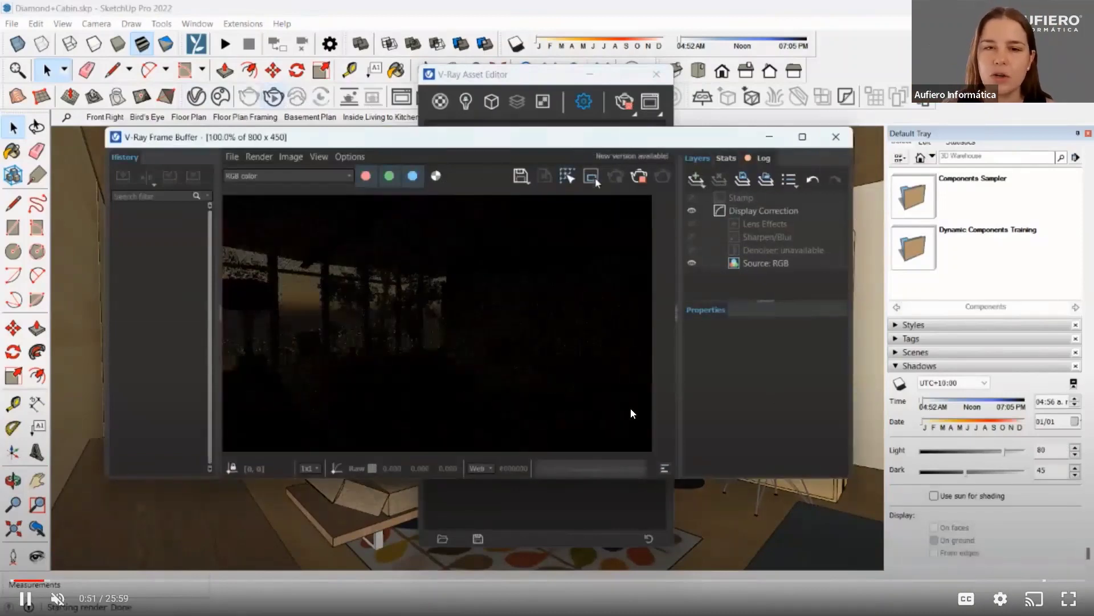
{"action": "left_click", "coordinate": [597, 388]}
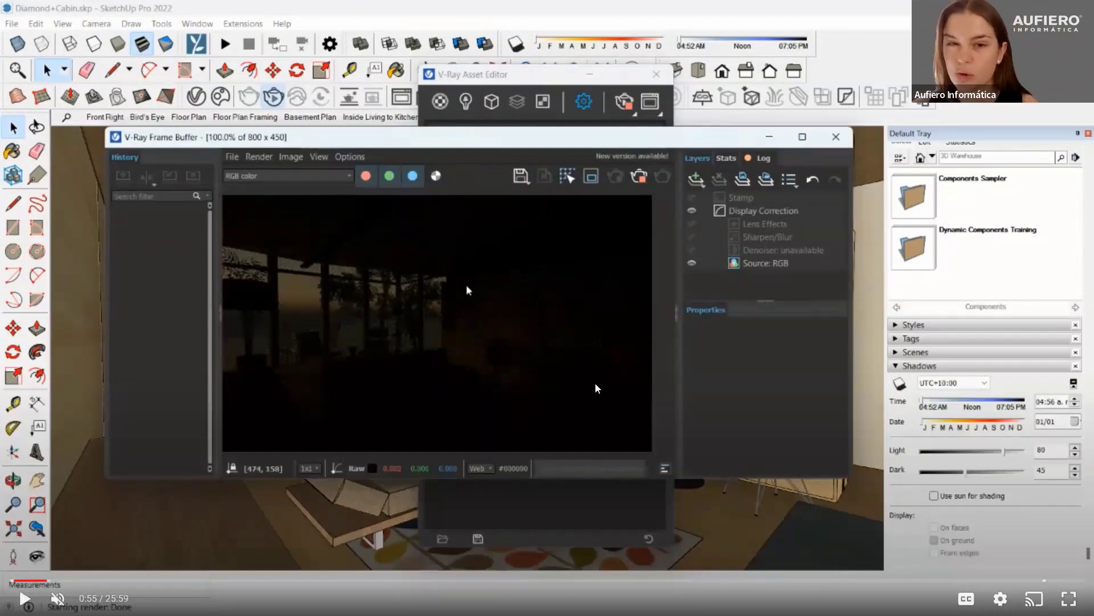
{"action": "left_click", "coordinate": [548, 389]}
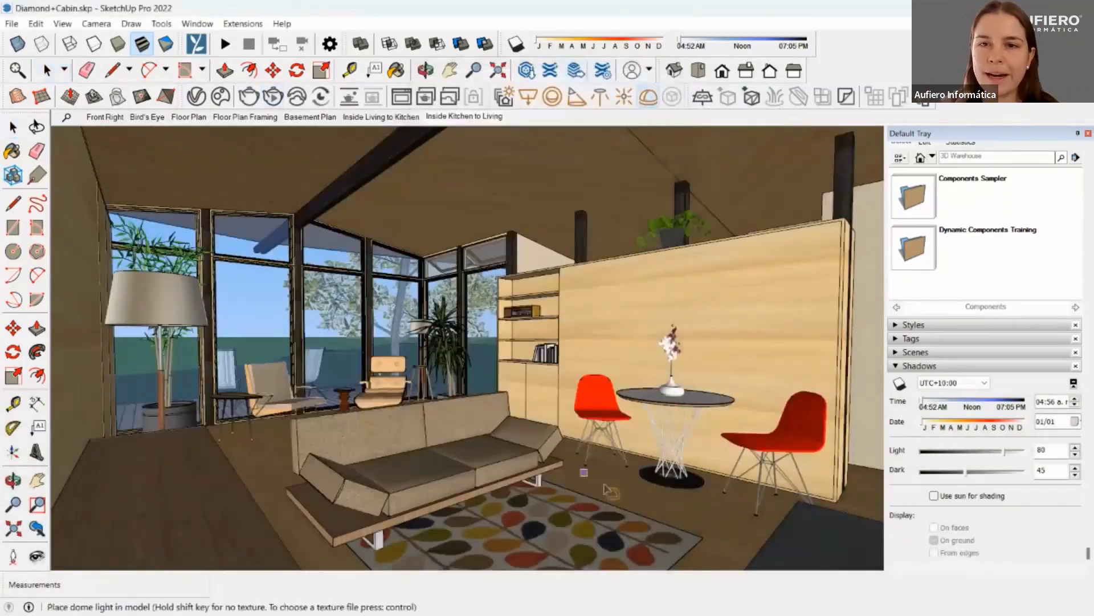
- Pause the tutorial video, then resume it
{"action": "left_click", "coordinate": [538, 345]}
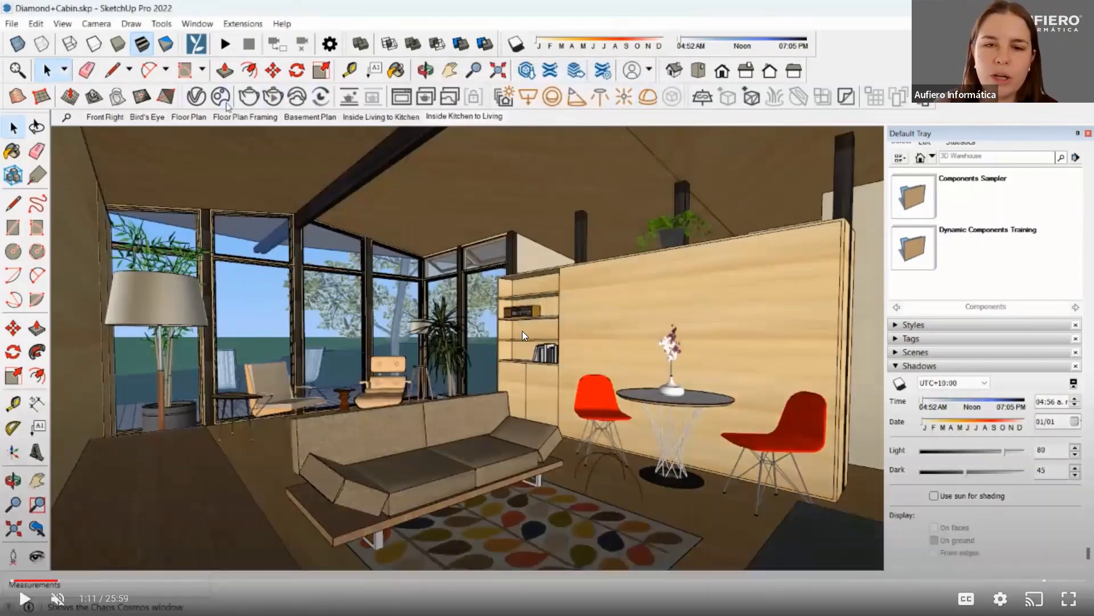
{"action": "left_click", "coordinate": [523, 333]}
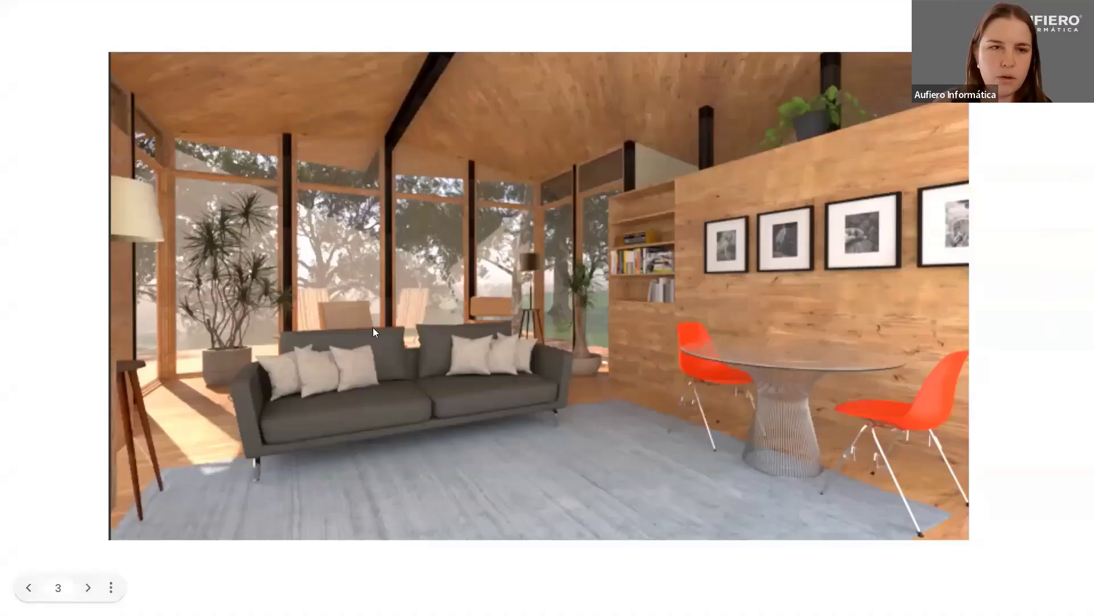
- Return to slide 2 and play the tutorial video from about 1:18
{"action": "left_click", "coordinate": [29, 587]}
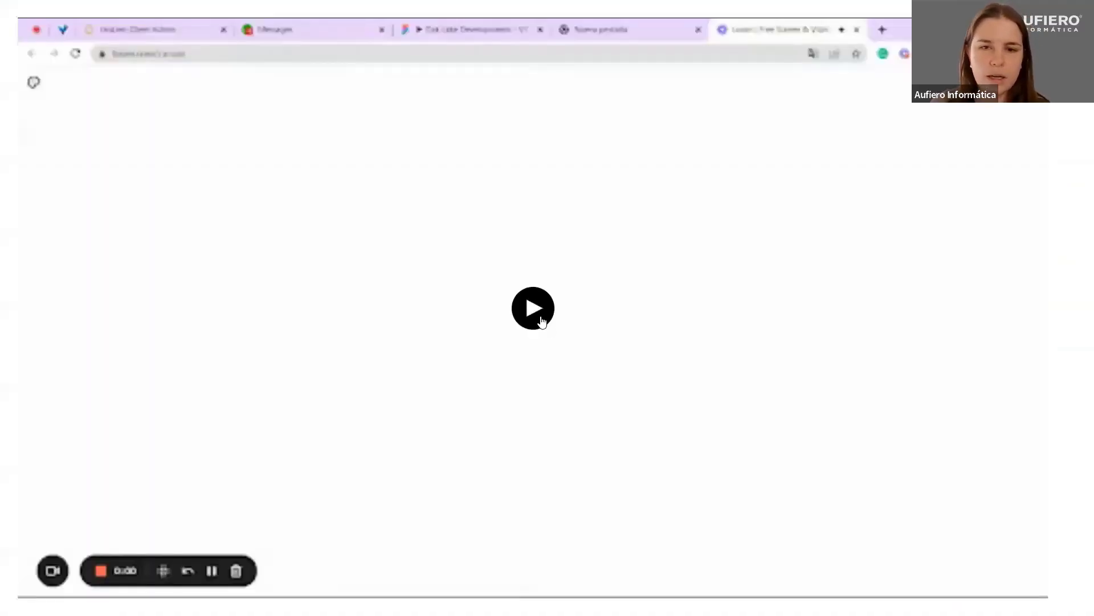
{"action": "left_click", "coordinate": [536, 311]}
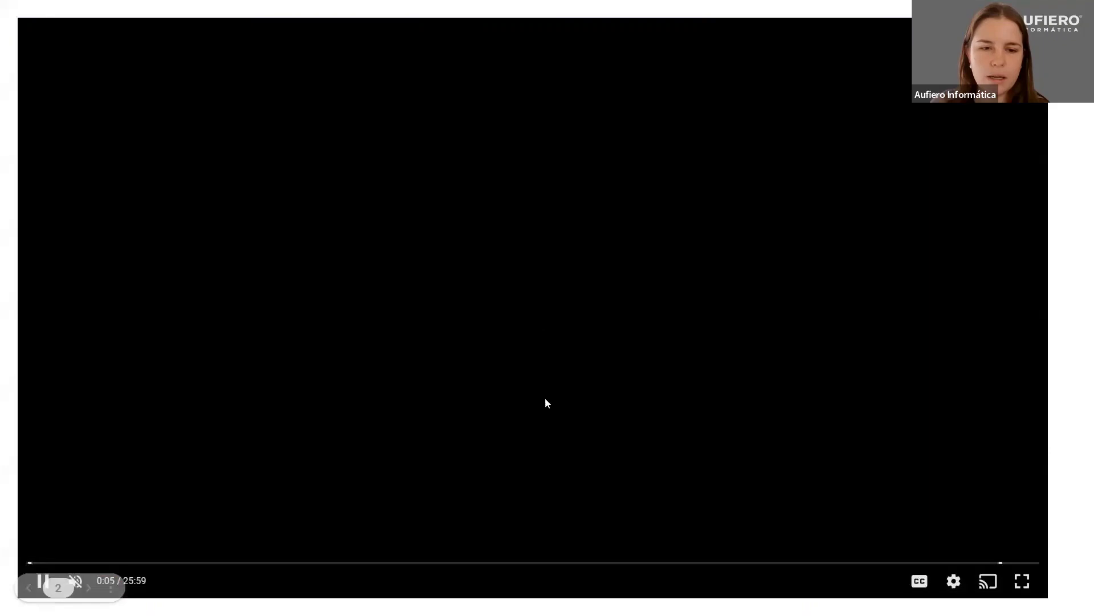
{"action": "left_click", "coordinate": [77, 563]}
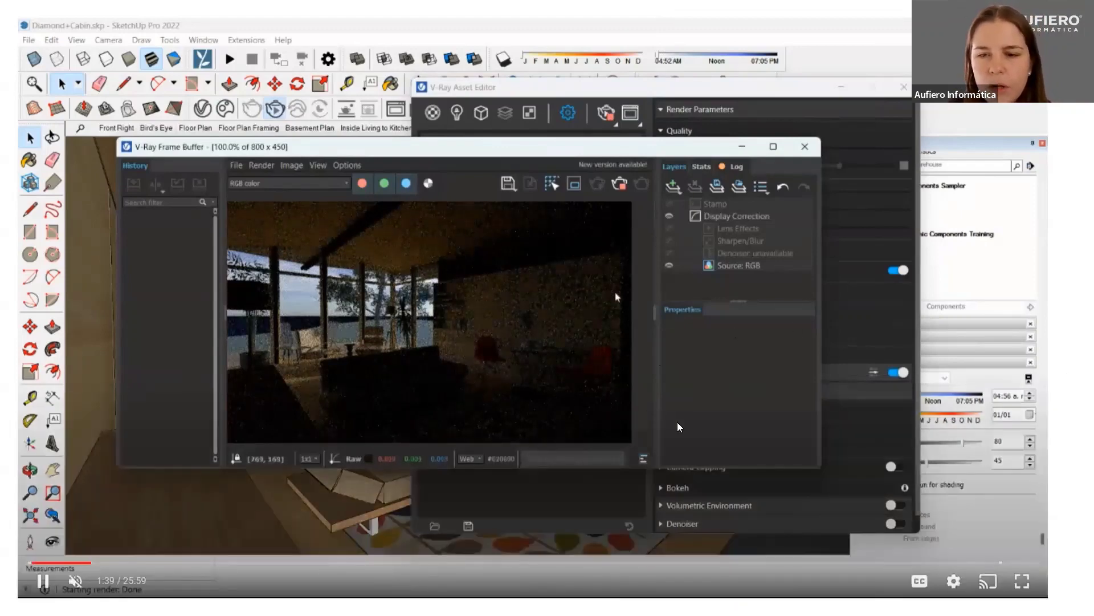
- Set the tutorial to 1.75 speed, pause it, and advance to slide 3's final render
{"action": "left_click", "coordinate": [954, 581]}
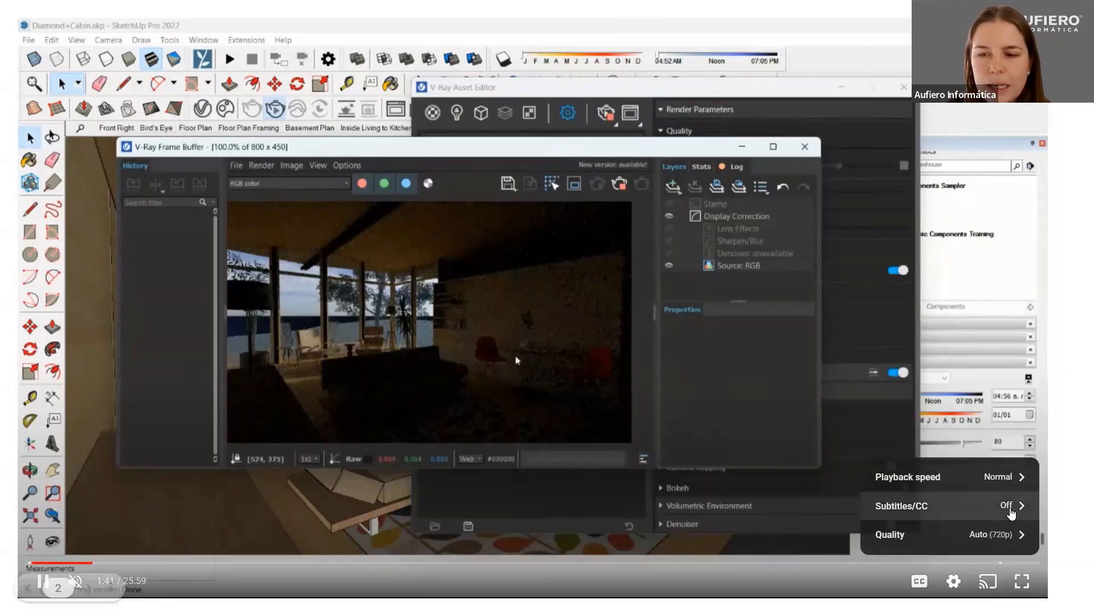
{"action": "left_click", "coordinate": [1007, 480]}
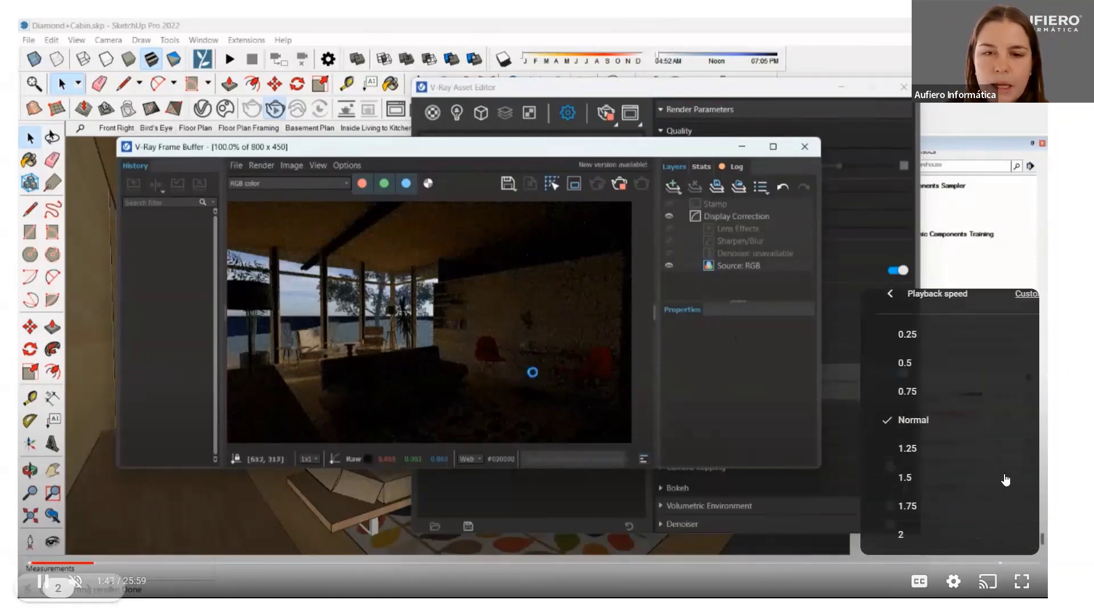
{"action": "left_click", "coordinate": [977, 506]}
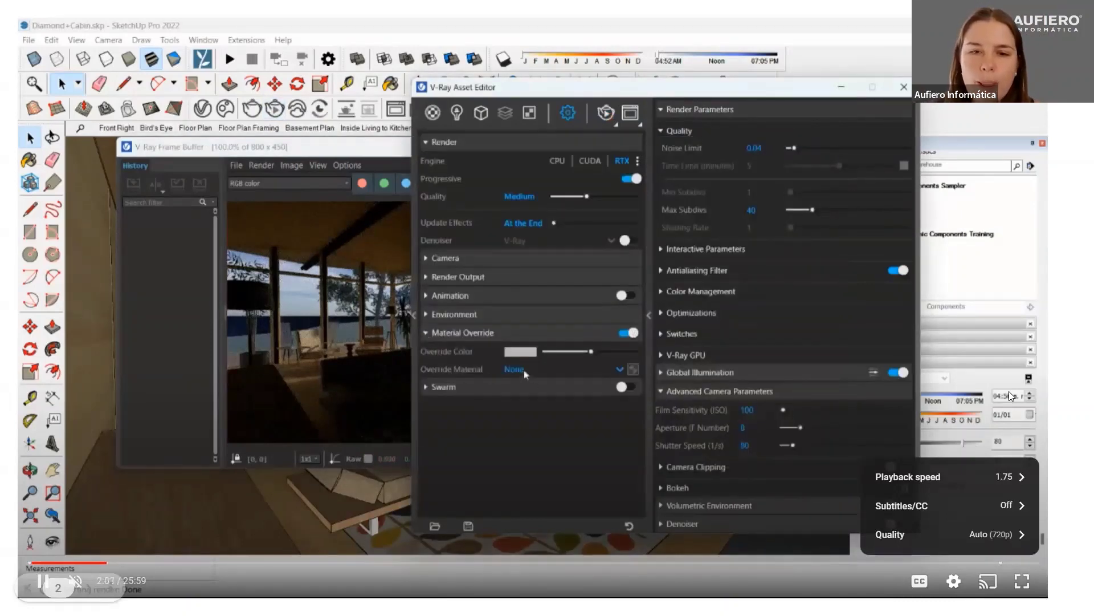
{"action": "left_click", "coordinate": [715, 363]}
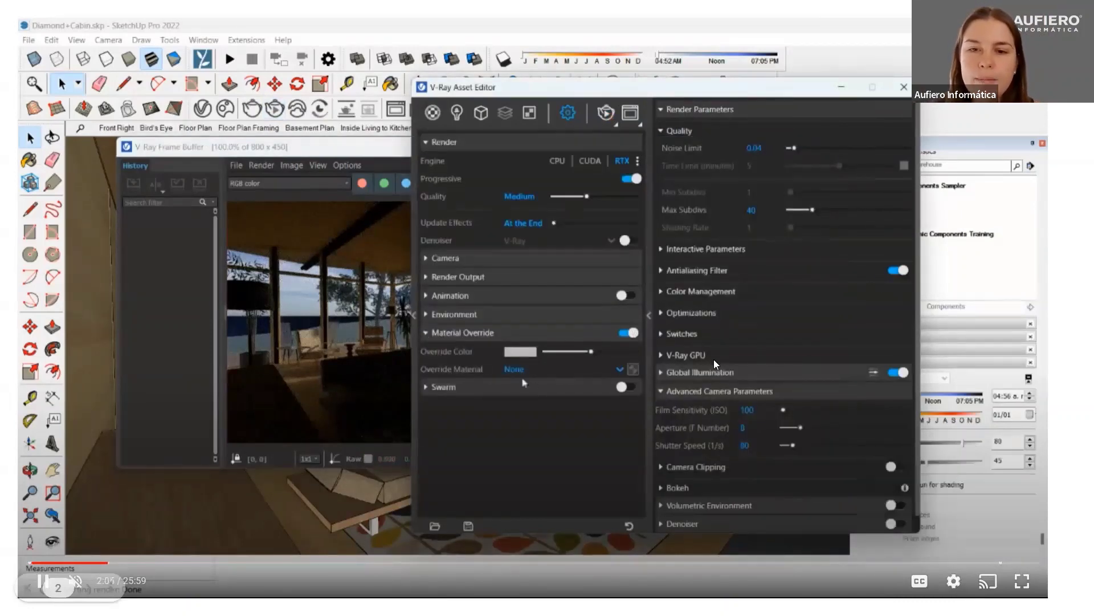
{"action": "left_click", "coordinate": [582, 328]}
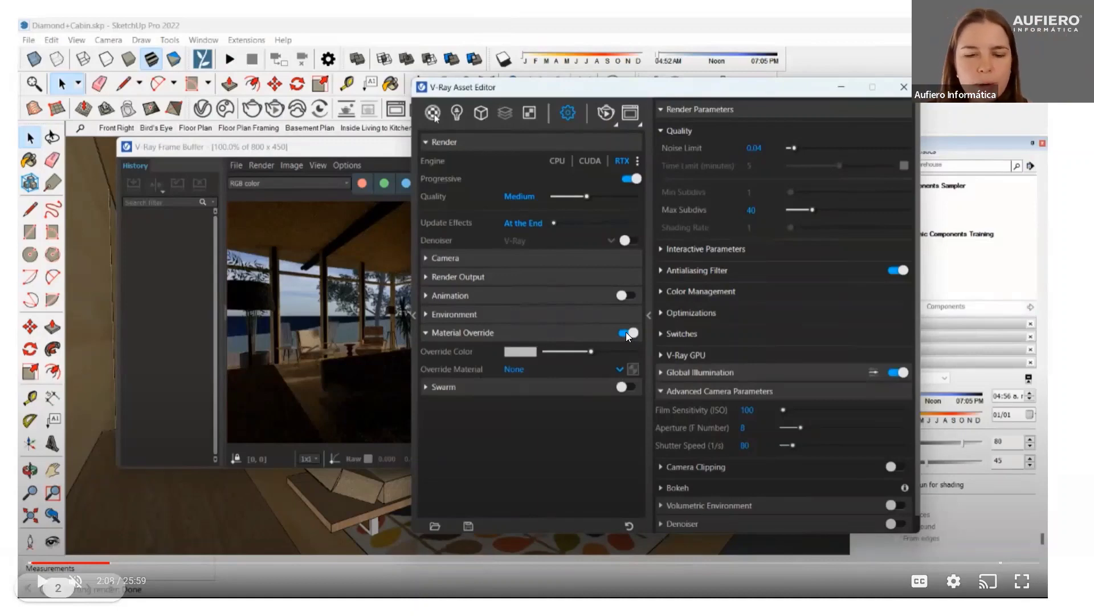
{"action": "key", "text": "Right"}
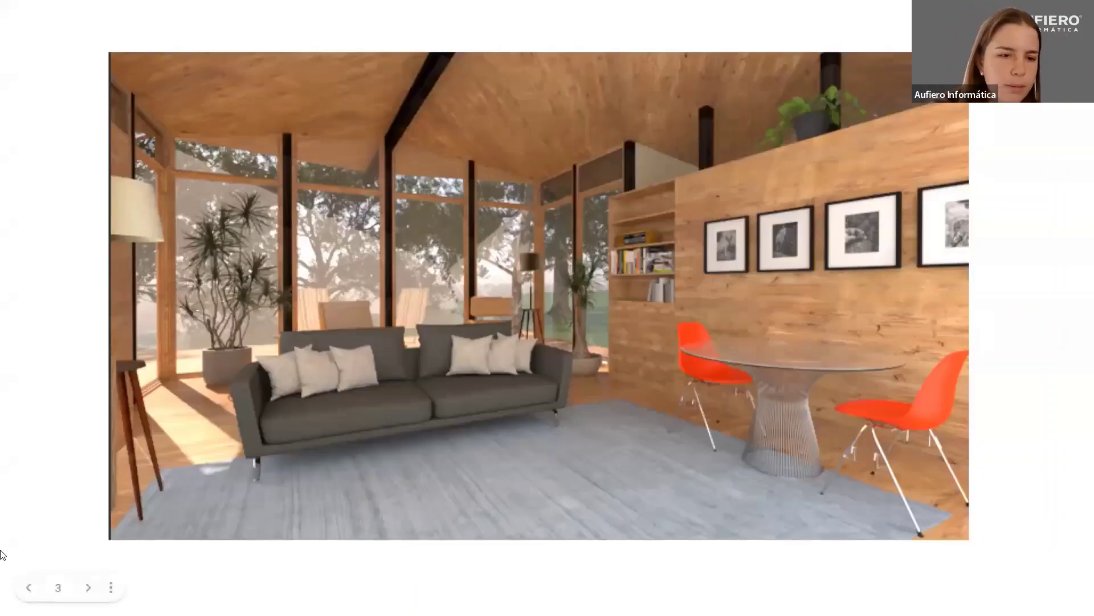
- Return to slide 2 and play the tutorial video full screen from 2:04
{"action": "left_click", "coordinate": [28, 587]}
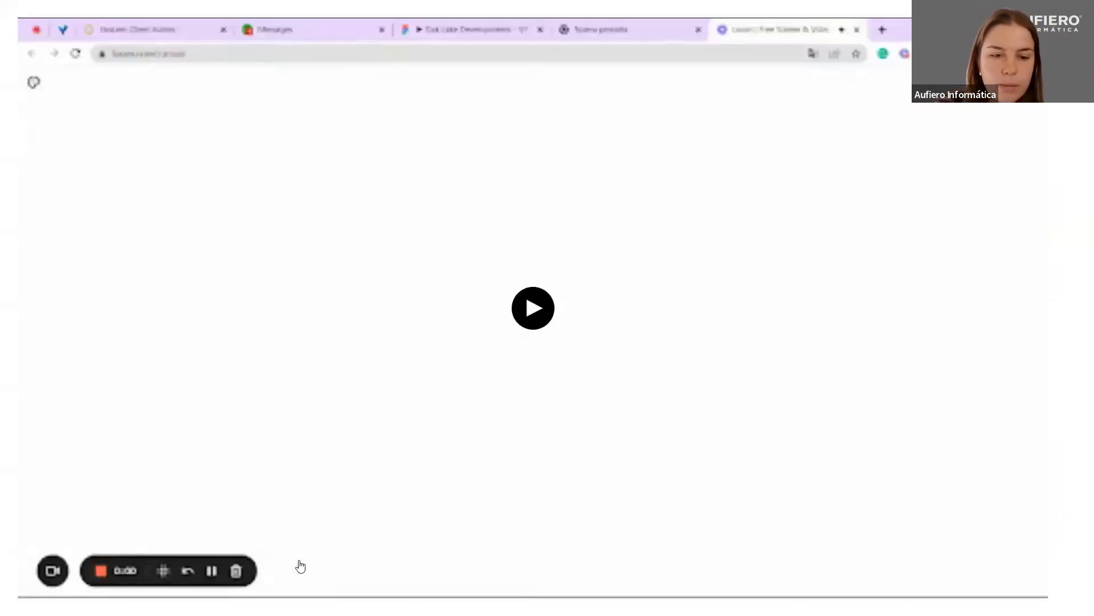
{"action": "left_click", "coordinate": [536, 307]}
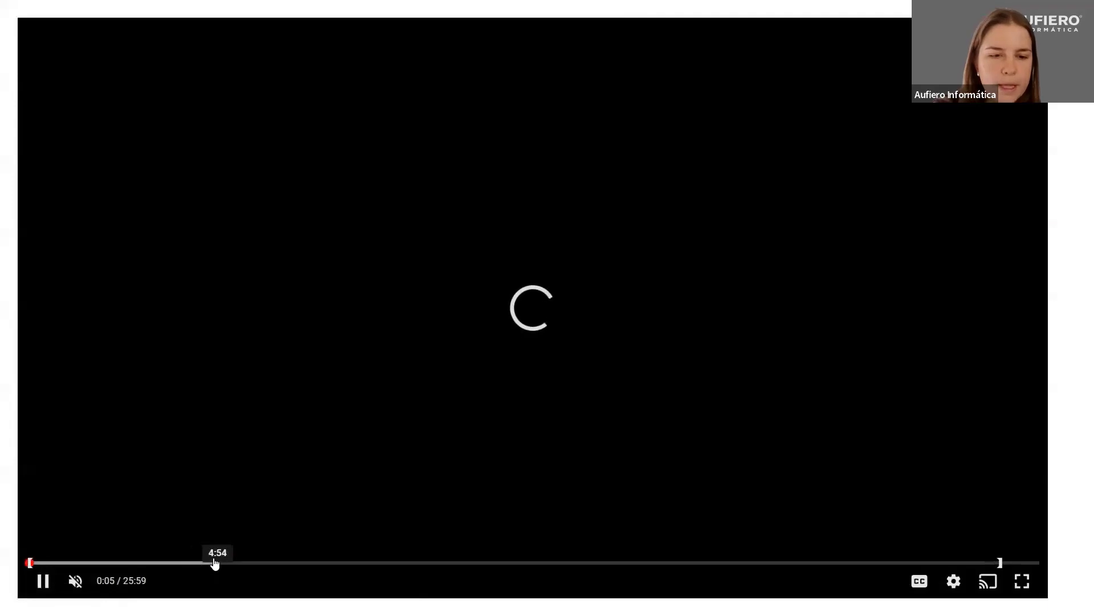
{"action": "left_click", "coordinate": [139, 563]}
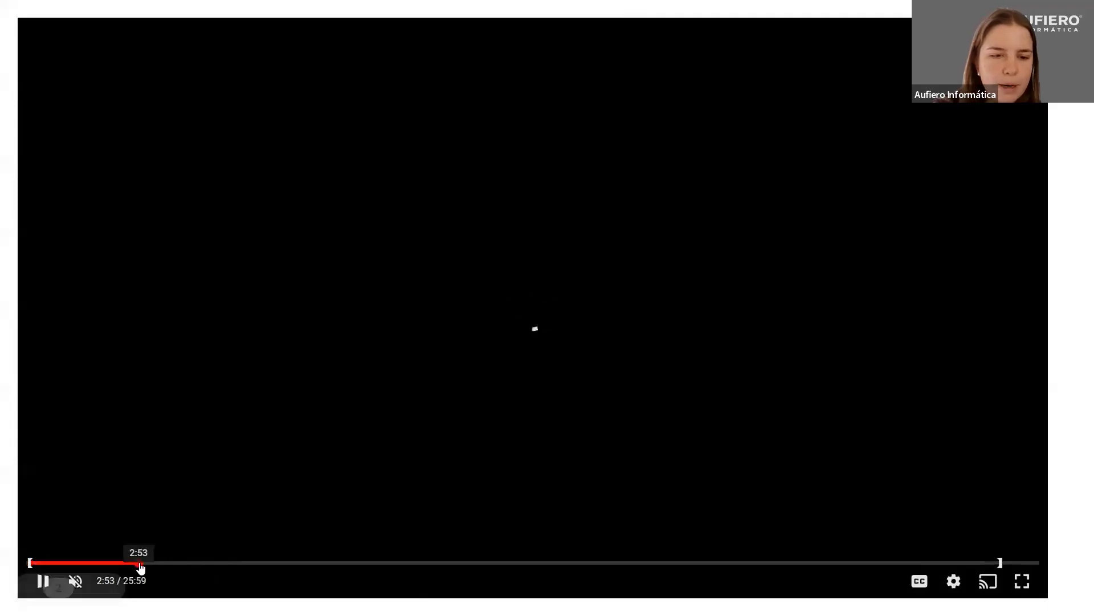
{"action": "left_click", "coordinate": [1022, 581]}
{"action": "left_click", "coordinate": [277, 501]}
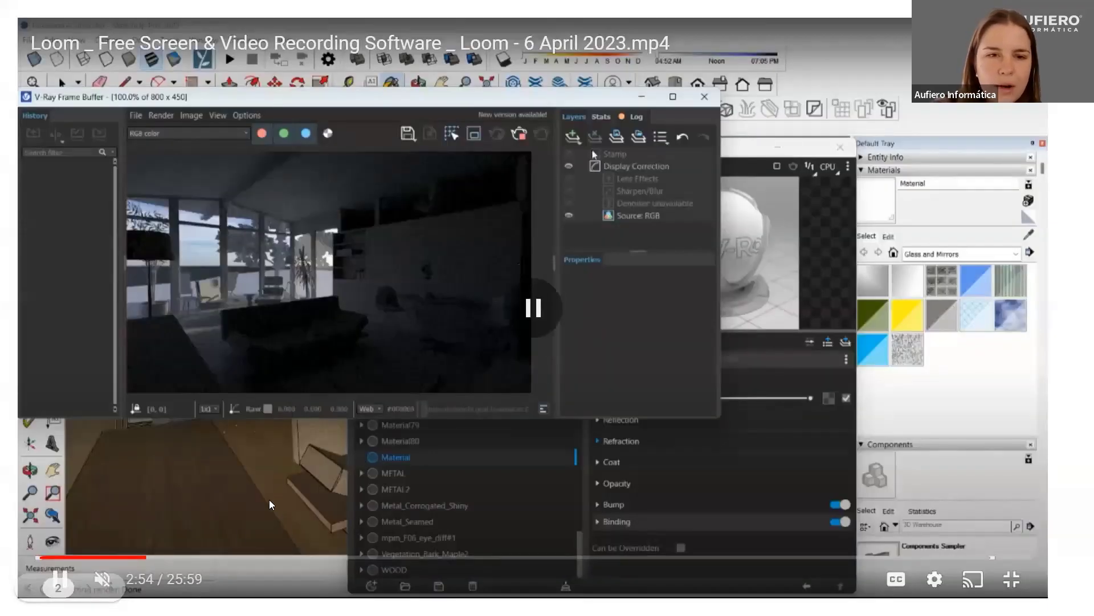
{"action": "left_click", "coordinate": [115, 561]}
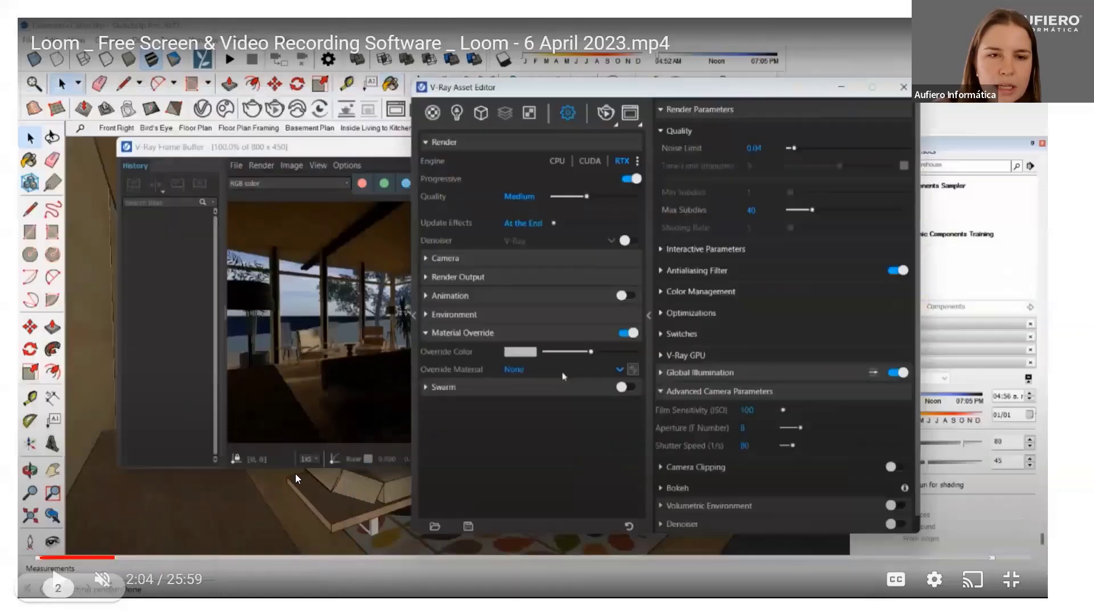
{"action": "left_click", "coordinate": [767, 412]}
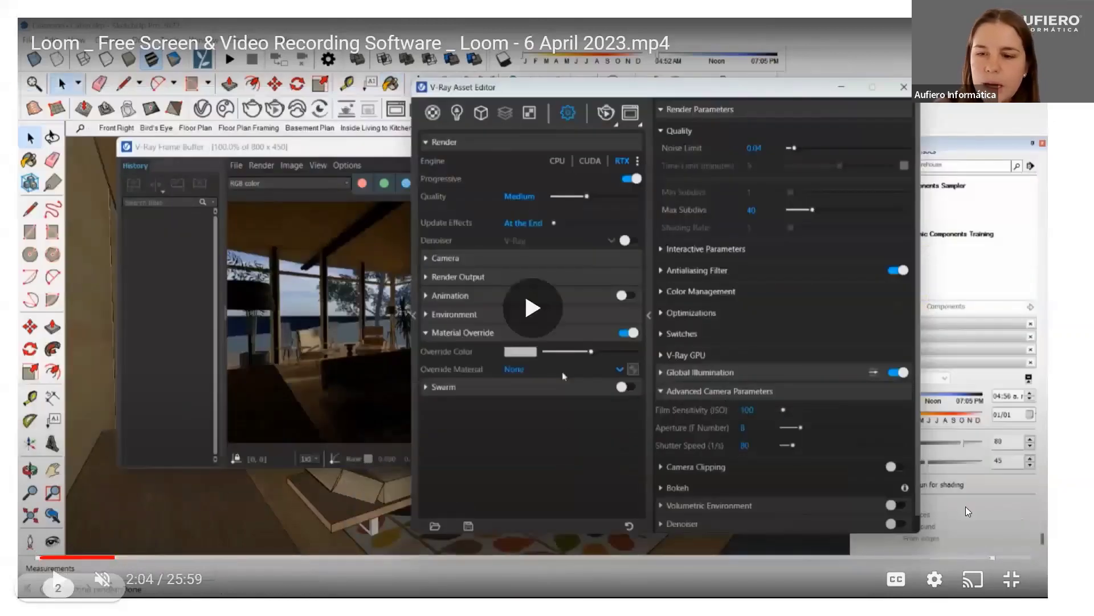
{"action": "left_click", "coordinate": [935, 579]}
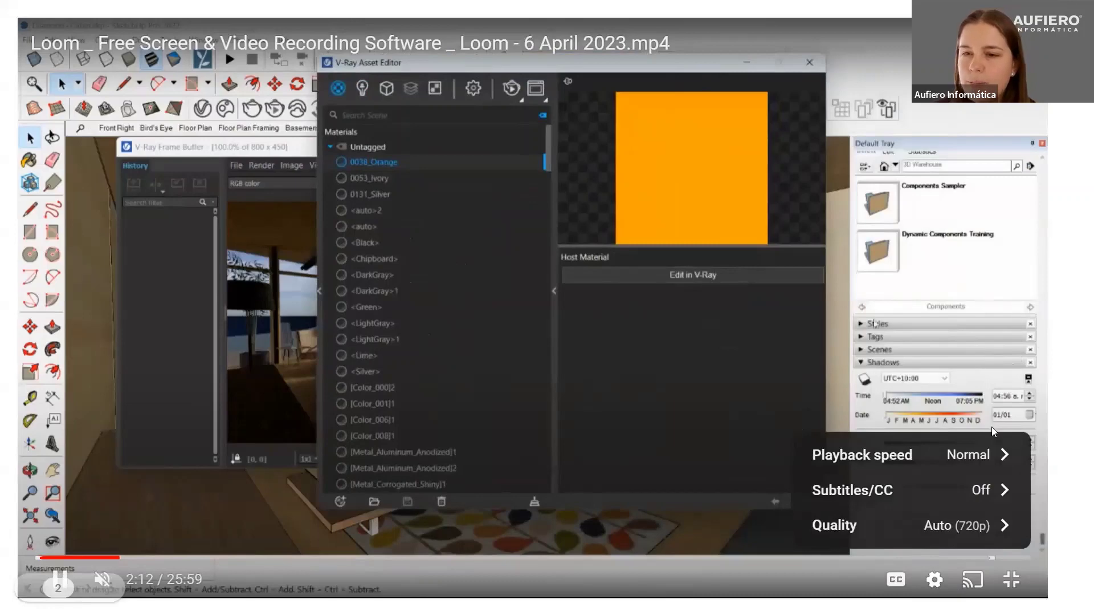
- Set the tutorial playback speed to 1.75 and close the settings menu
{"action": "left_click", "coordinate": [1012, 460]}
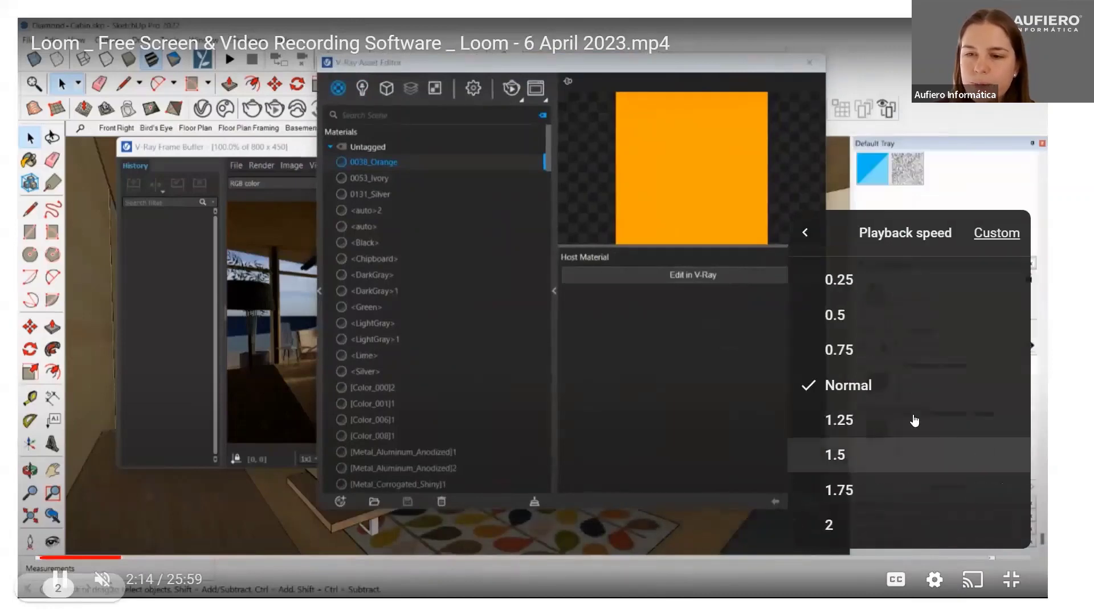
{"action": "left_click", "coordinate": [905, 479]}
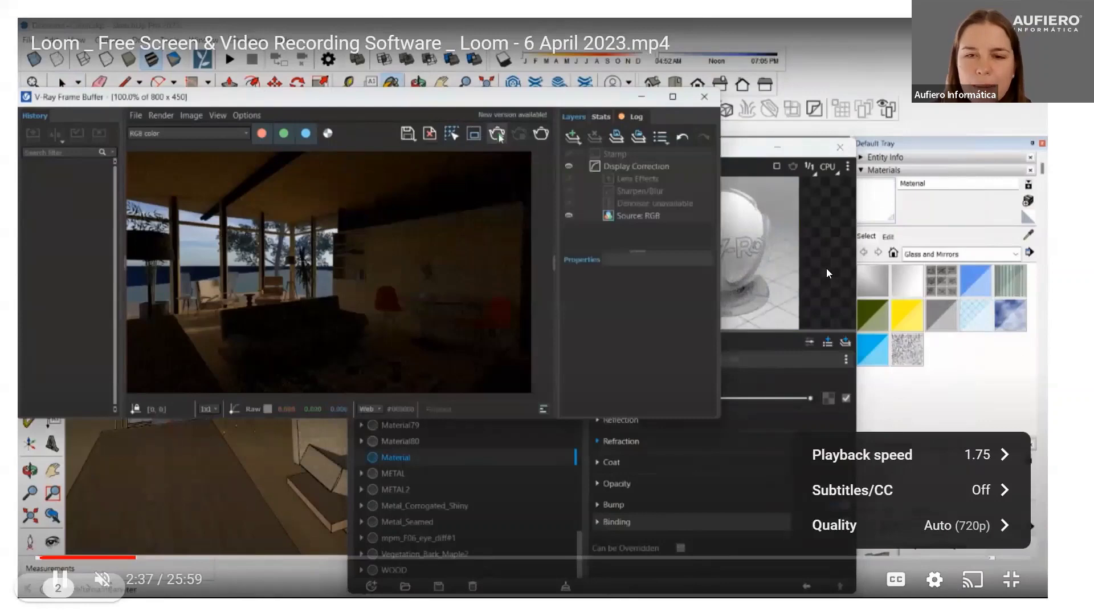
{"action": "left_click", "coordinate": [826, 268]}
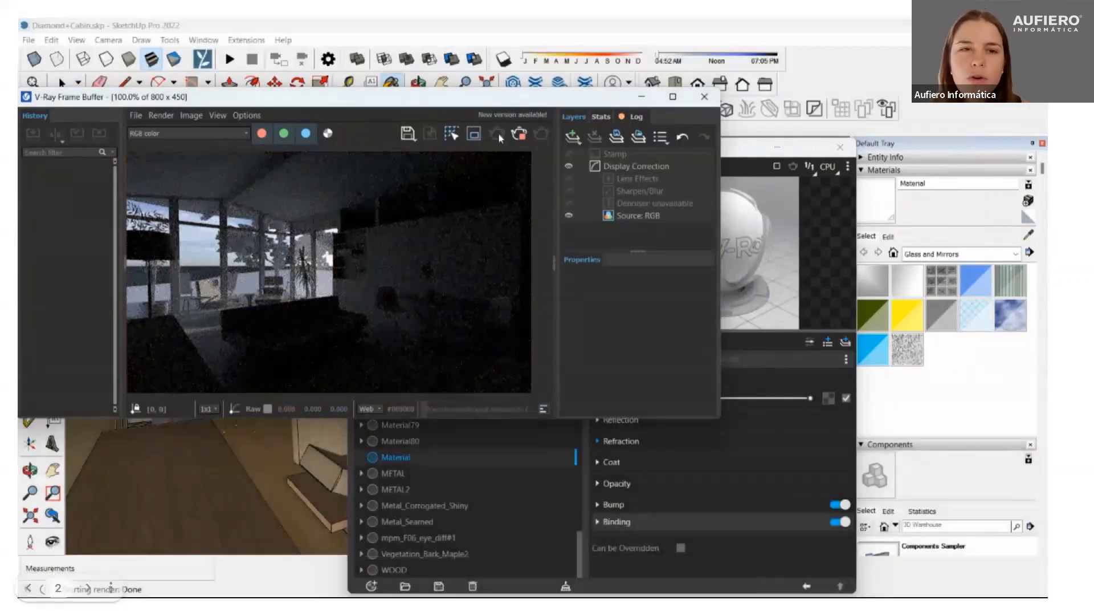
- Pause the tutorial on the new cabin render, then resume it
{"action": "left_click", "coordinate": [366, 254]}
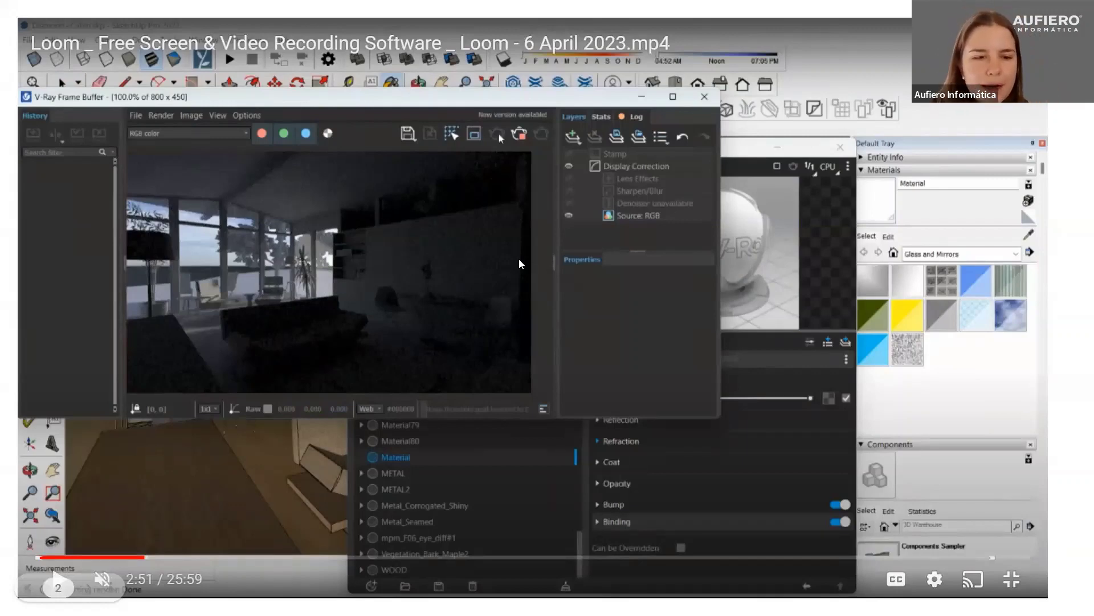
{"action": "left_click", "coordinate": [476, 252]}
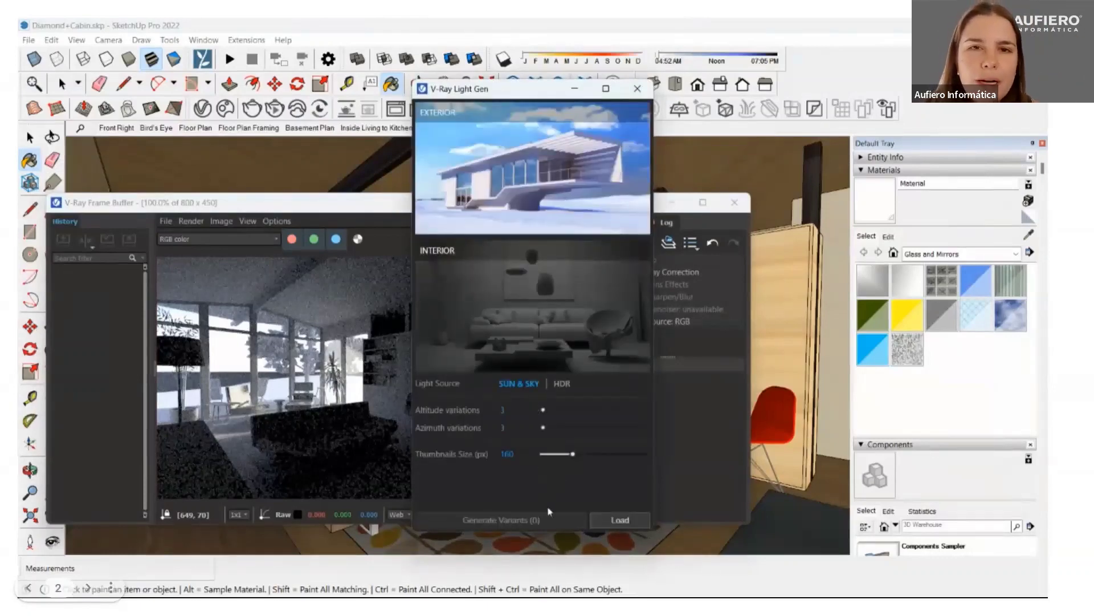
- Generate nine Light Gen variants with 3 altitude variations and save the chosen one
{"action": "left_click", "coordinate": [545, 409]}
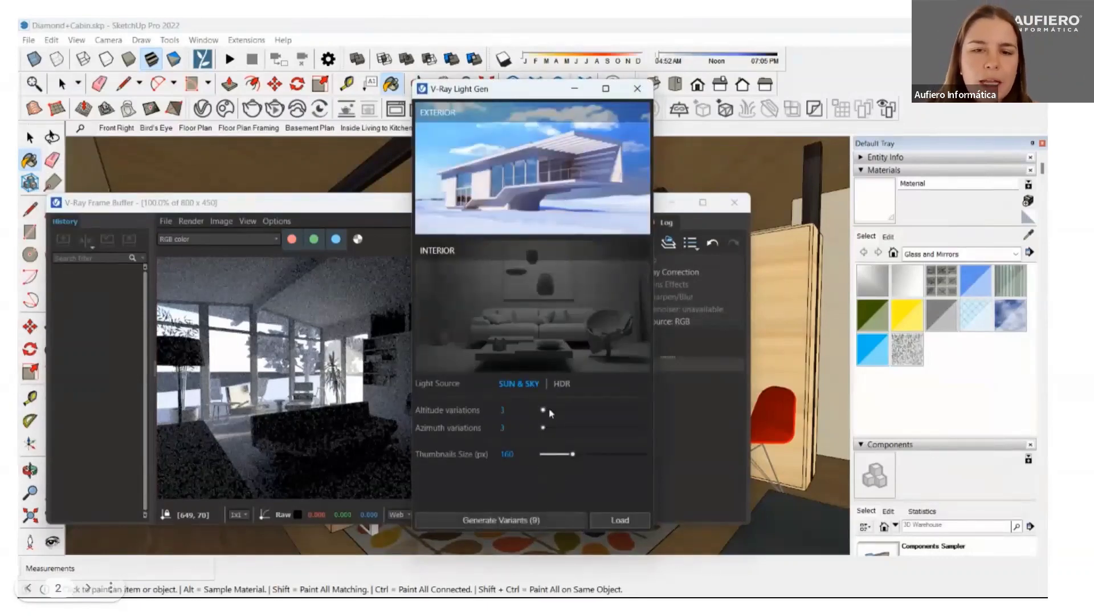
{"action": "left_click", "coordinate": [501, 519]}
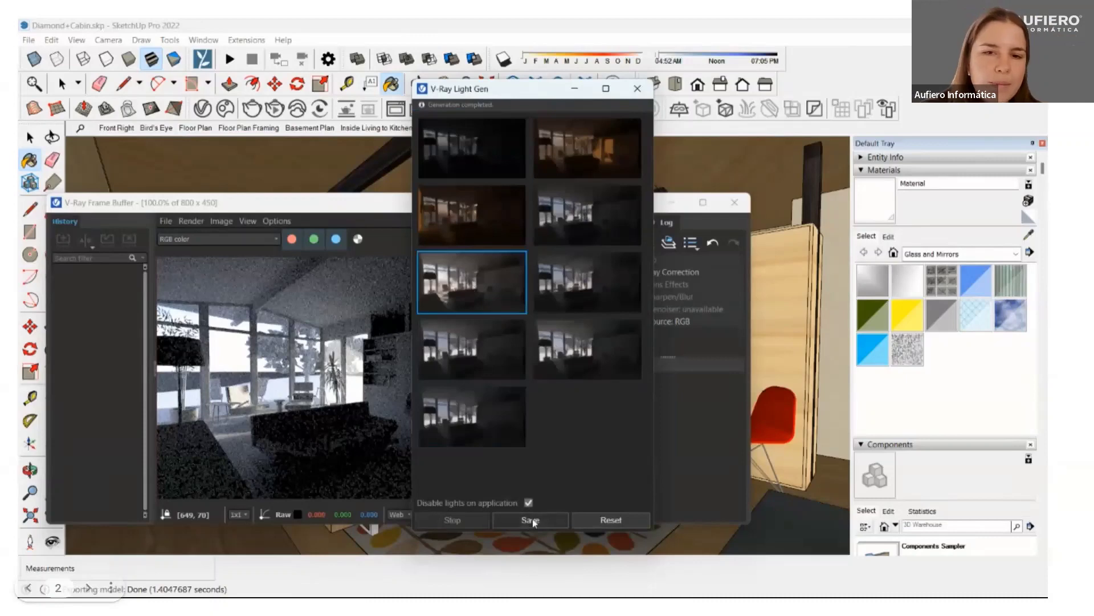
{"action": "left_click", "coordinate": [909, 112]}
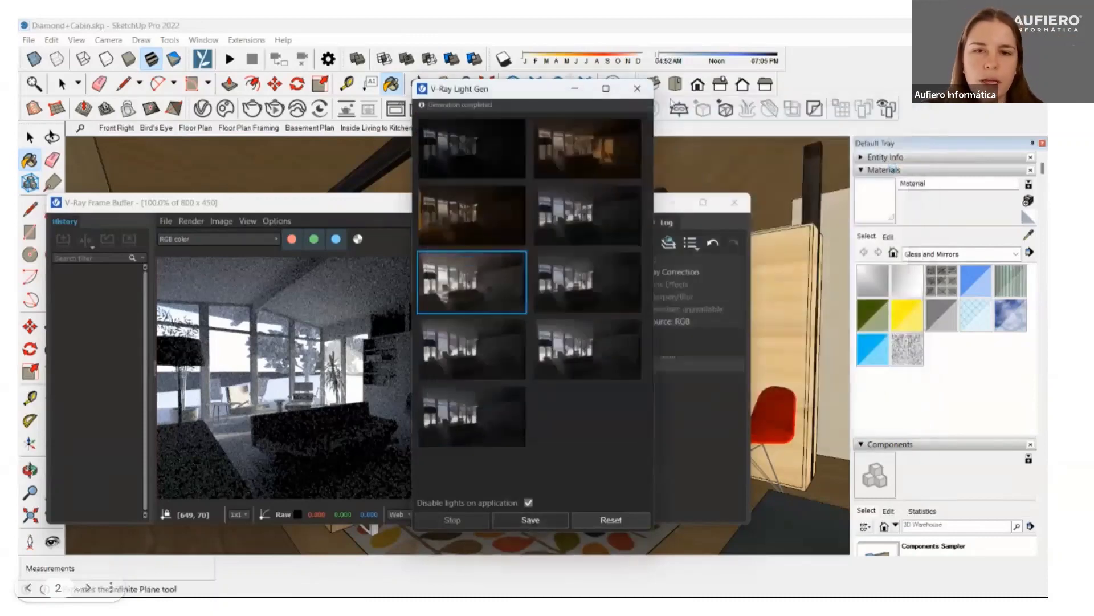
{"action": "left_click", "coordinate": [637, 88]}
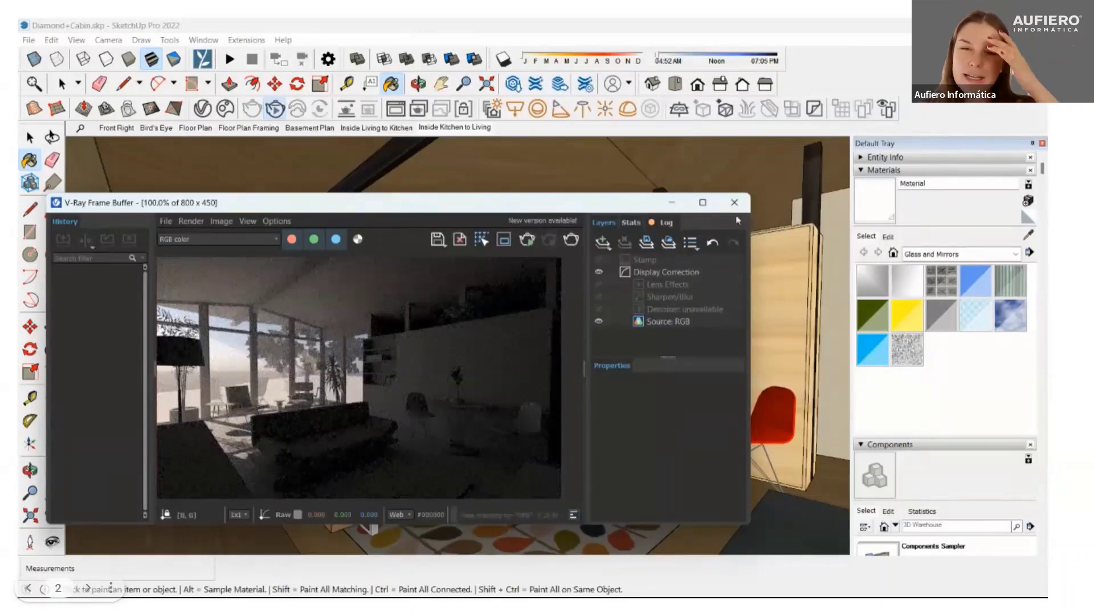
- Minimise the V-Ray Frame Buffer and pick the V-Ray Rectangle Light tool
{"action": "left_click", "coordinate": [671, 210]}
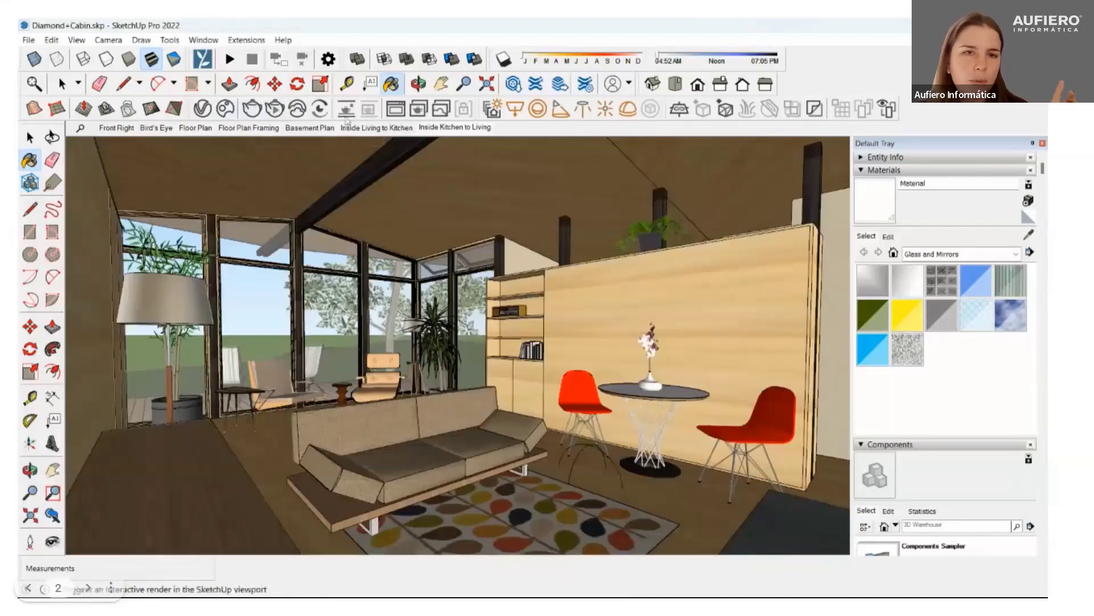
{"action": "left_click", "coordinate": [515, 108]}
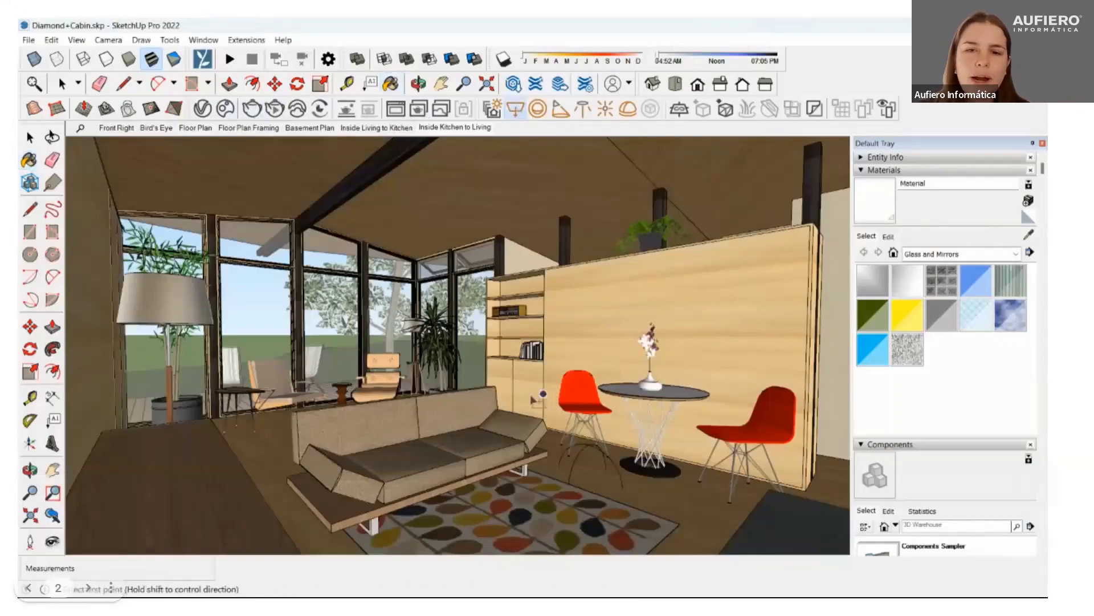
{"action": "scroll", "coordinate": [532, 399], "scroll_direction": "up", "scroll_amount": 3}
{"action": "scroll", "coordinate": [513, 407], "scroll_direction": "down", "scroll_amount": 3}
{"action": "scroll", "coordinate": [478, 423], "scroll_direction": "up", "scroll_amount": 3}
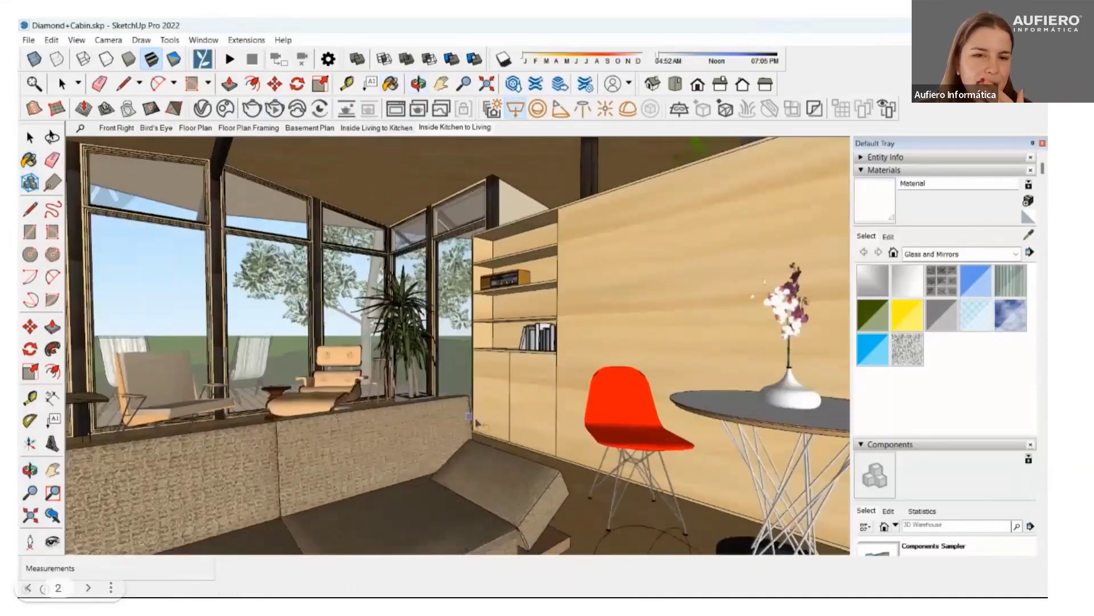
- Orbit round to the fireplace and set the rectangle light's first corner there
{"action": "mouse_move", "coordinate": [478, 423]}
{"action": "middle_mouse_down"}
{"action": "mouse_move", "coordinate": [305, 370]}
{"action": "mouse_move", "coordinate": [533, 365]}
{"action": "mouse_move", "coordinate": [403, 341]}
{"action": "middle_mouse_up"}
{"action": "scroll", "coordinate": [533, 365], "scroll_direction": "up", "scroll_amount": 3}
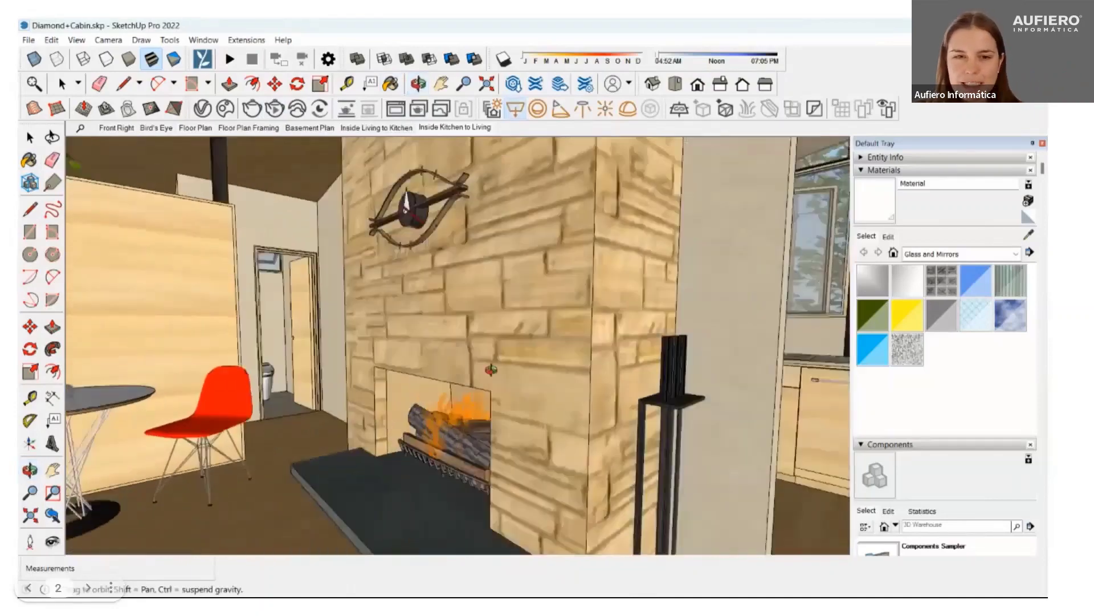
{"action": "middle_click_drag", "start_coordinate": [490, 370], "coordinate": [501, 373]}
{"action": "scroll", "coordinate": [501, 373], "scroll_direction": "down", "scroll_amount": 3}
{"action": "left_click", "coordinate": [335, 213]}
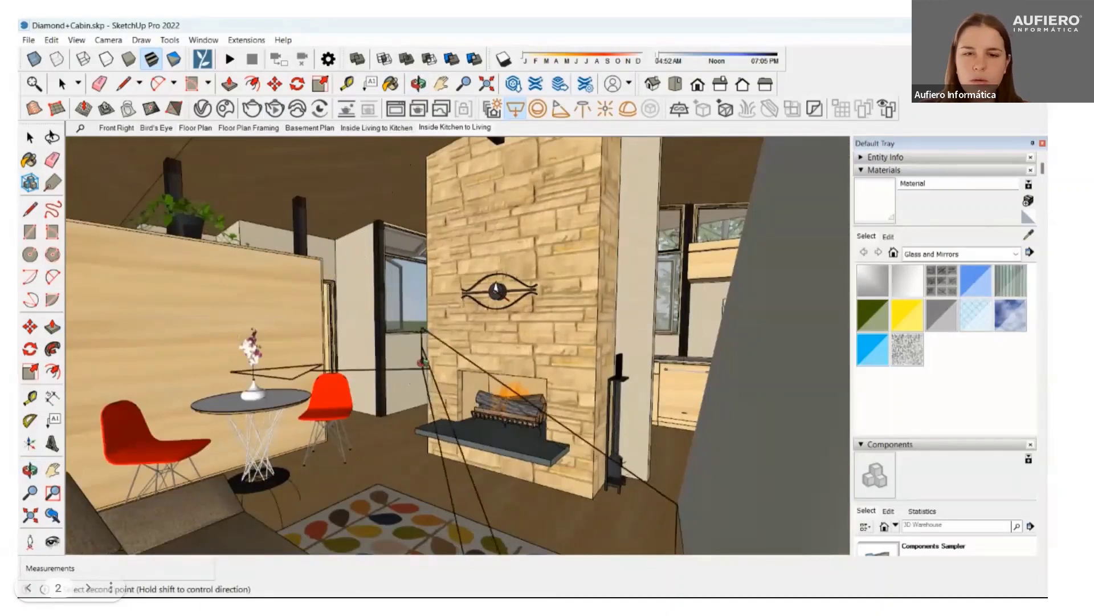
{"action": "scroll", "coordinate": [837, 337], "scroll_direction": "up", "scroll_amount": 2}
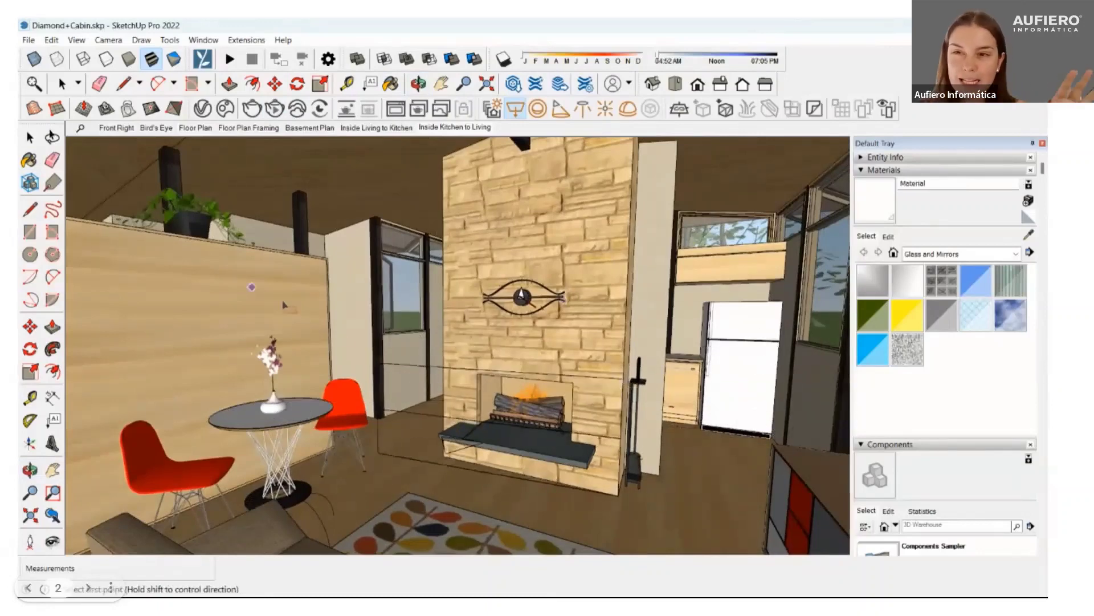
- Finish the fireplace rectangle light and scale it upward with S
{"action": "left_click", "coordinate": [630, 369]}
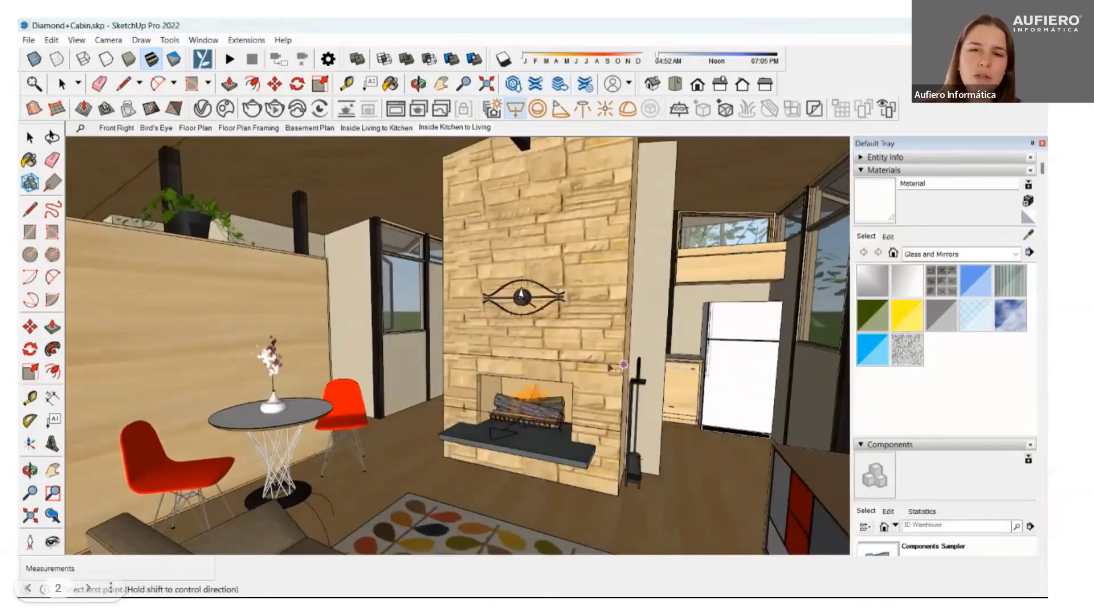
{"action": "key", "text": "s"}
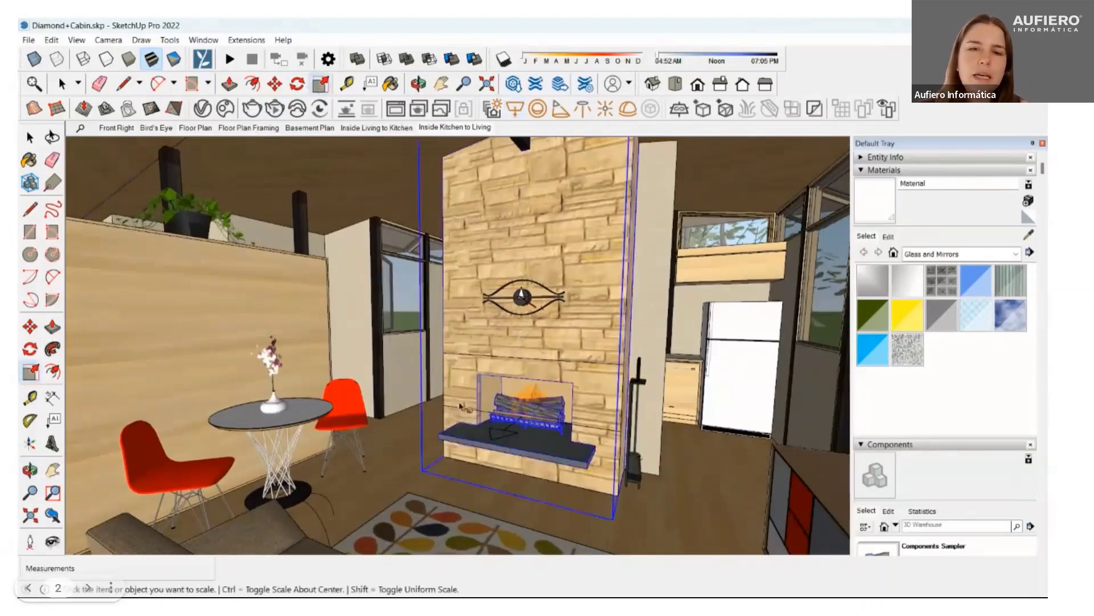
{"action": "left_click", "coordinate": [472, 356]}
{"action": "key", "text": "space"}
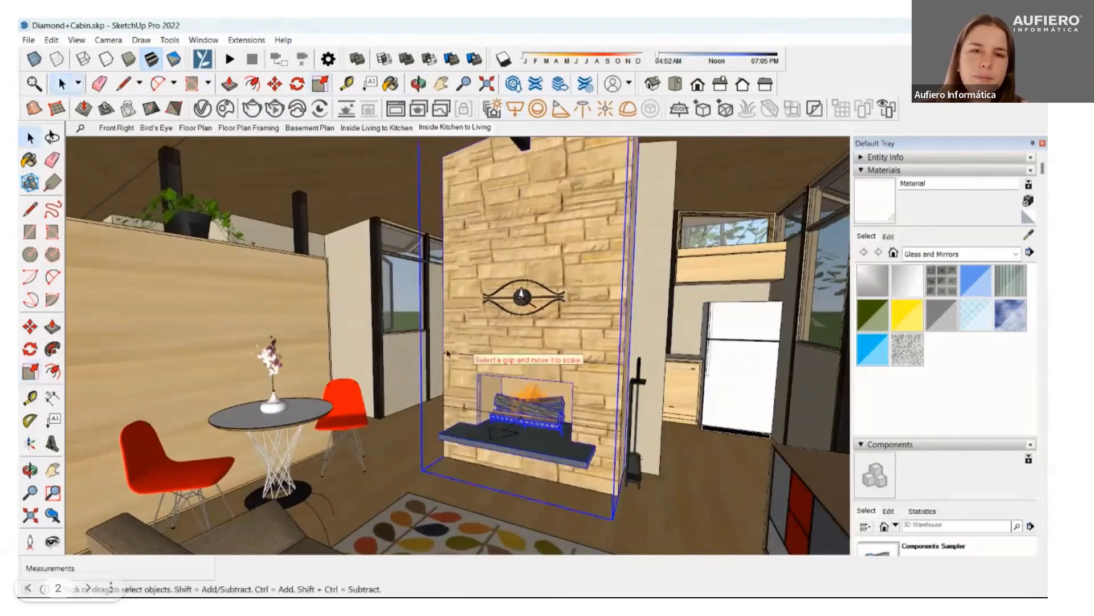
{"action": "key", "text": "s"}
{"action": "left_click", "coordinate": [511, 365]}
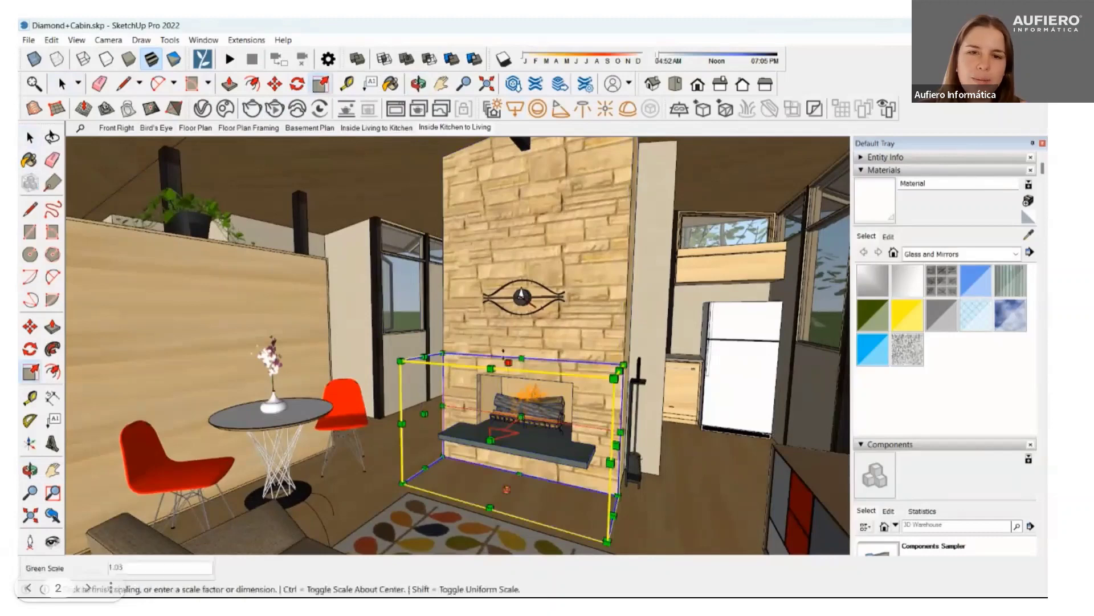
{"action": "left_click", "coordinate": [512, 155]}
- Widen the fireplace light to both sides and lower its top edge
{"action": "left_click", "coordinate": [425, 329]}
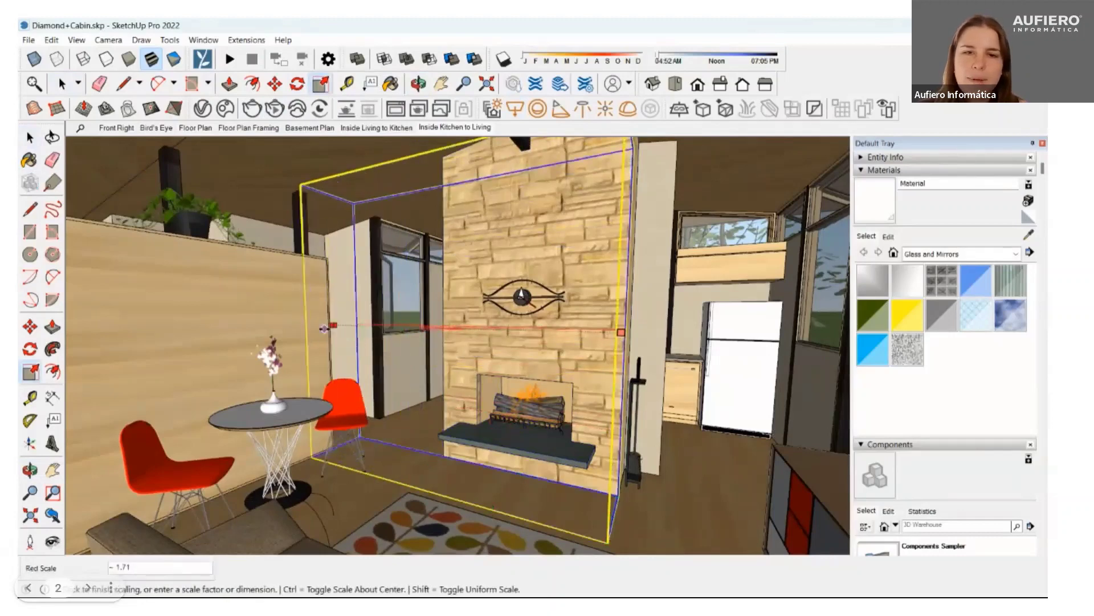
{"action": "left_click", "coordinate": [306, 326]}
{"action": "left_click", "coordinate": [624, 330]}
{"action": "left_click", "coordinate": [815, 342]}
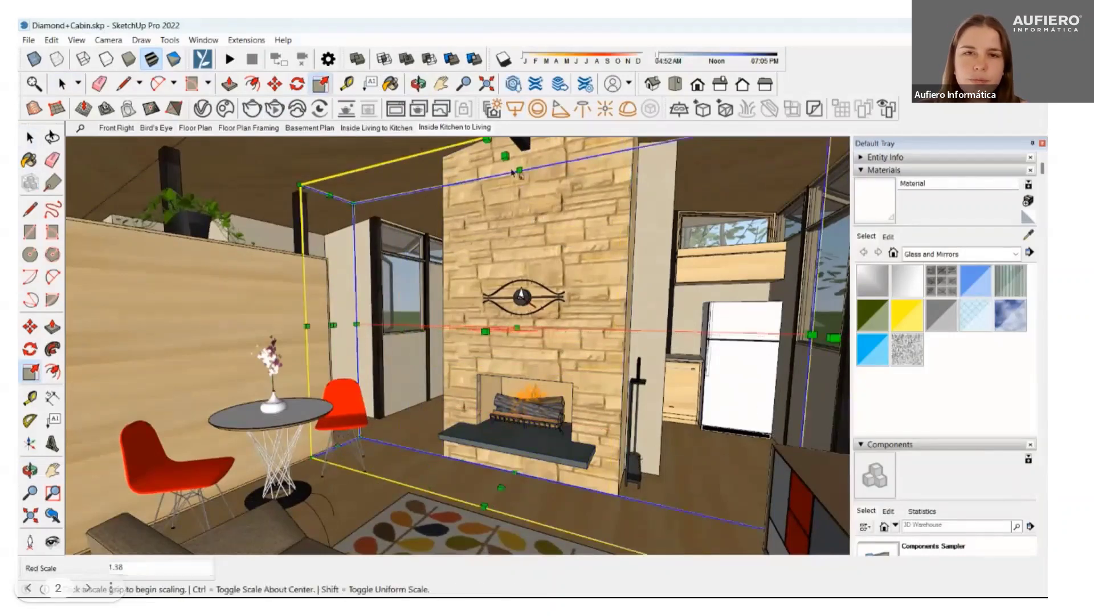
{"action": "left_click", "coordinate": [516, 174]}
{"action": "scroll", "coordinate": [501, 488], "scroll_direction": "up", "scroll_amount": 2}
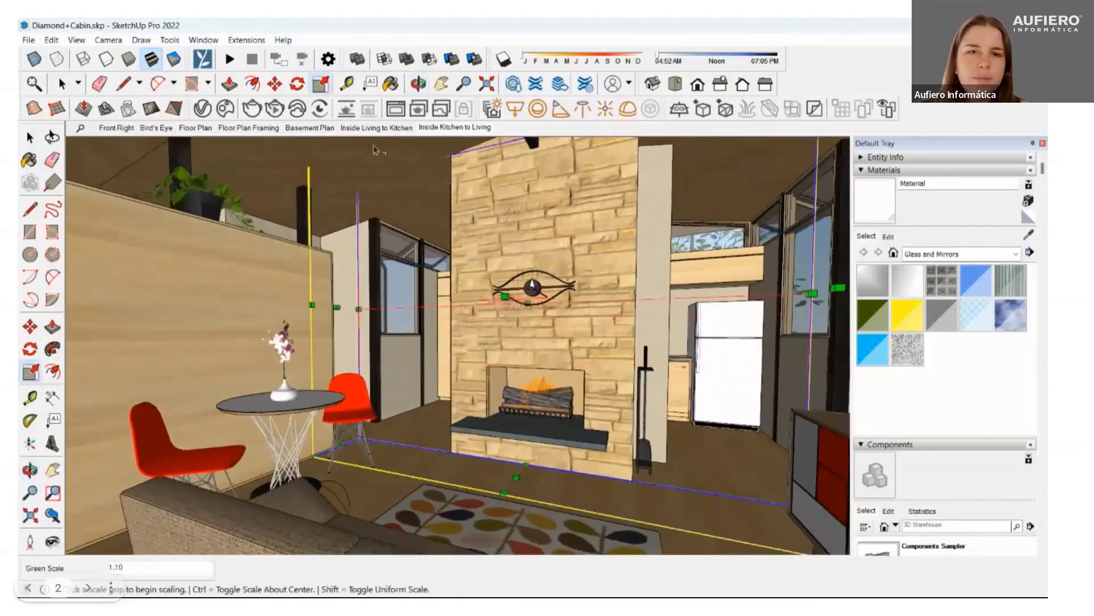
- Make the light invisible with Affect Reflections off, then render the living-room scene
{"action": "left_click", "coordinate": [202, 108]}
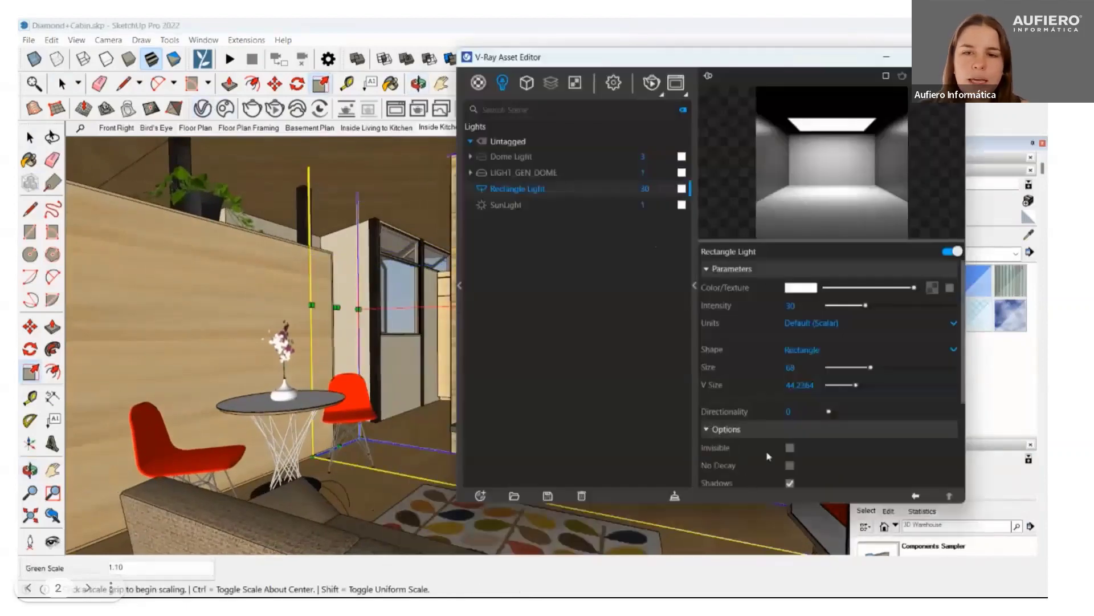
{"action": "scroll", "coordinate": [798, 445], "scroll_direction": "down", "scroll_amount": 1}
{"action": "scroll", "coordinate": [771, 426], "scroll_direction": "down", "scroll_amount": 1}
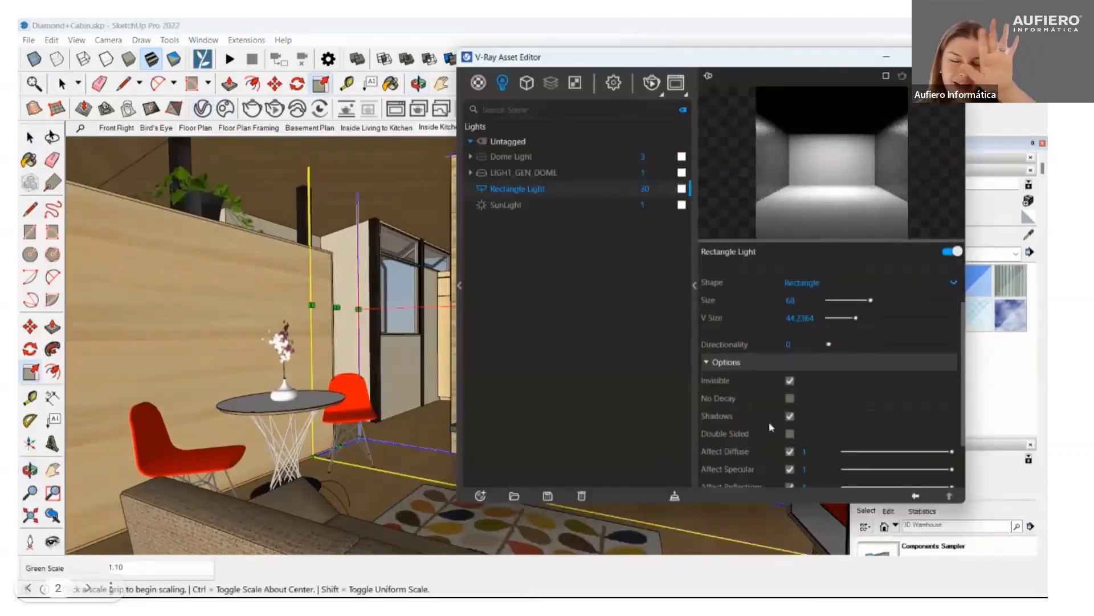
{"action": "scroll", "coordinate": [799, 471], "scroll_direction": "down", "scroll_amount": 1}
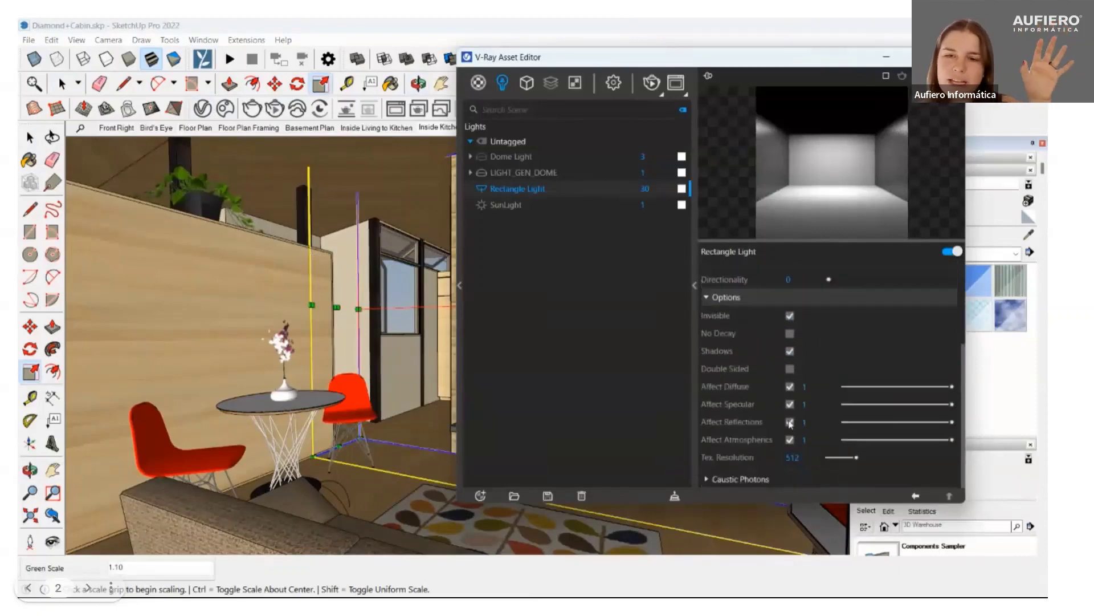
{"action": "left_click", "coordinate": [888, 59]}
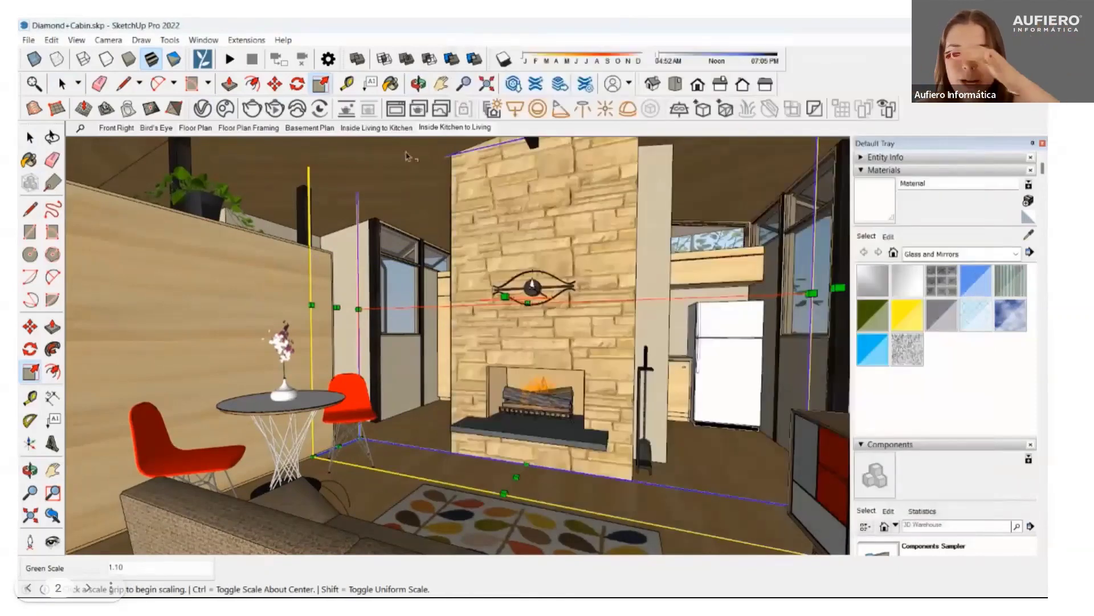
{"action": "left_click", "coordinate": [436, 129]}
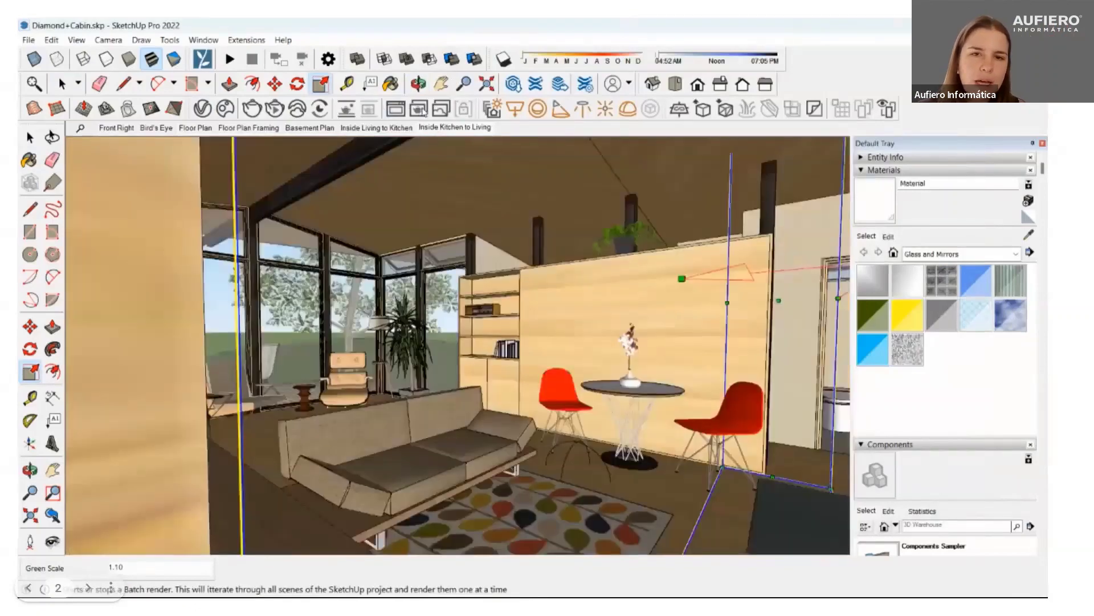
{"action": "left_click", "coordinate": [279, 59]}
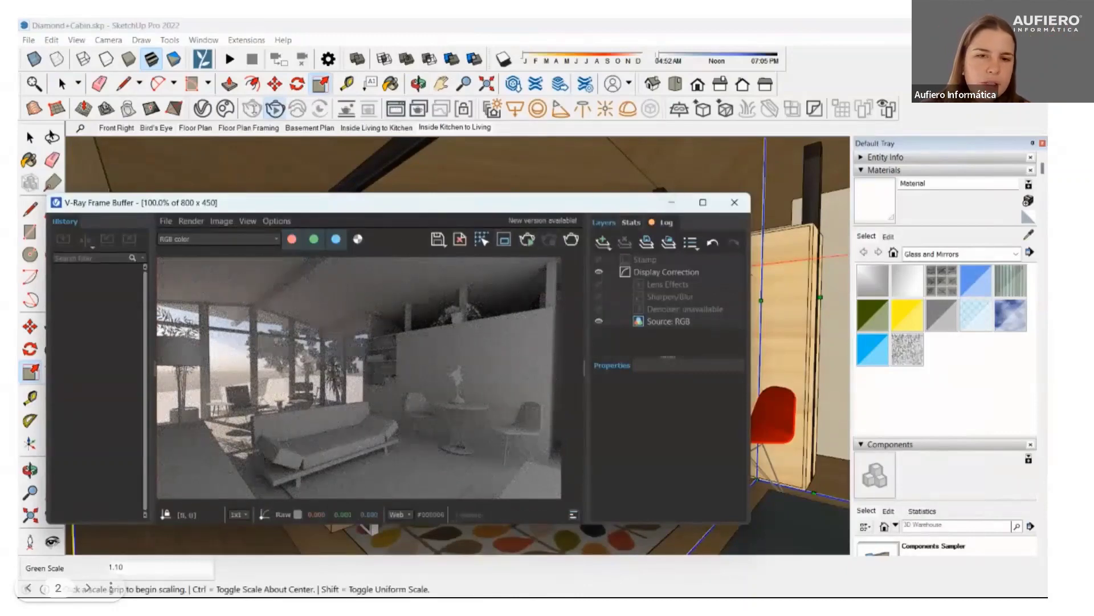
- Add a Light Mix render element in the V-Ray Asset Editor
{"action": "left_click", "coordinate": [274, 109]}
{"action": "left_click", "coordinate": [575, 82]}
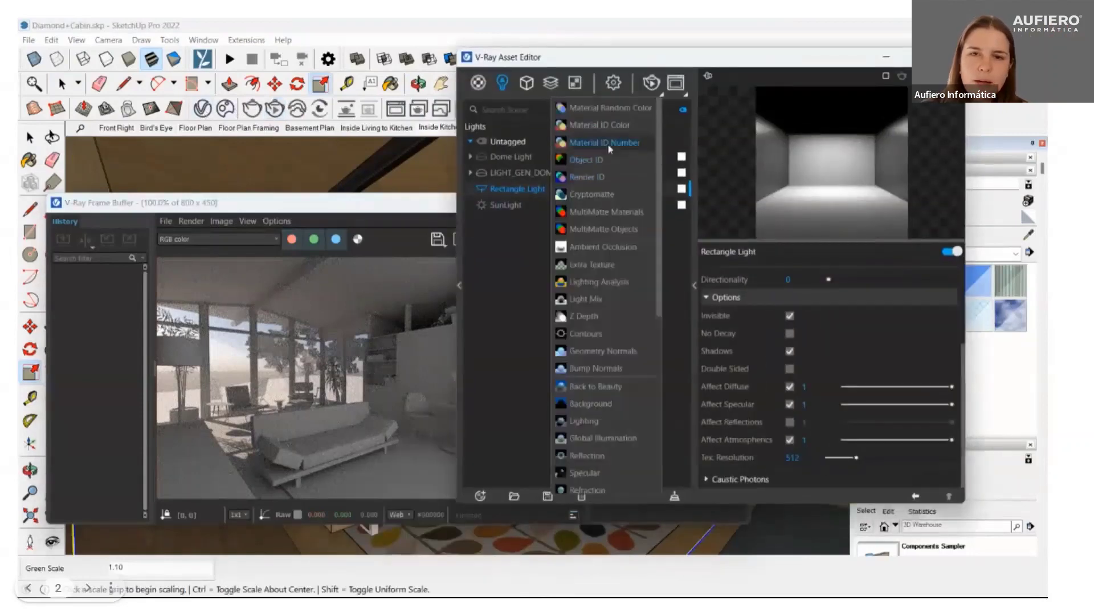
{"action": "left_click", "coordinate": [587, 298]}
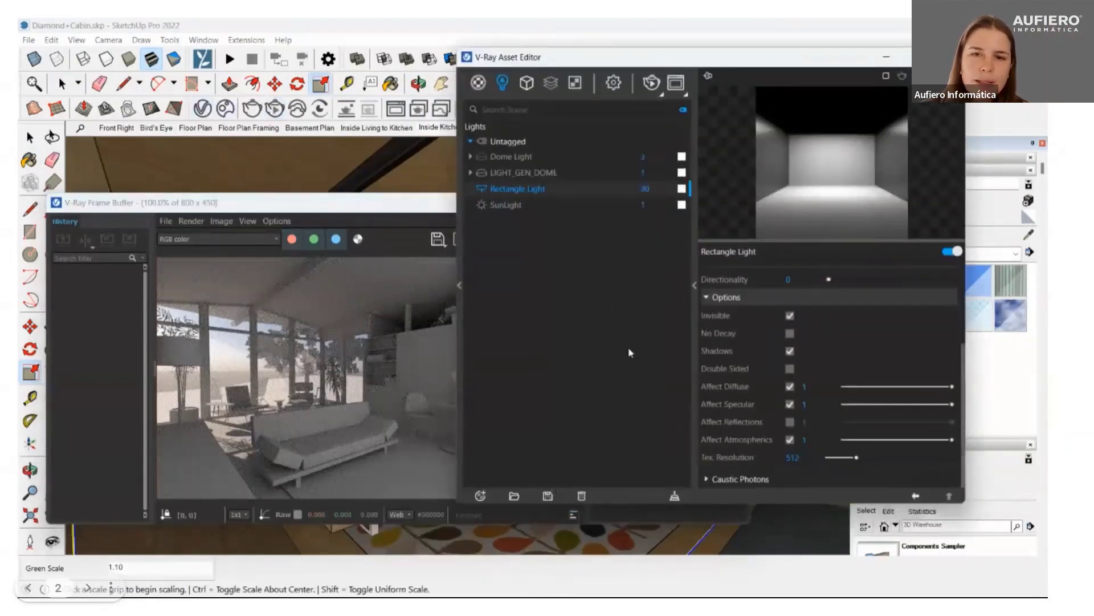
{"action": "left_click", "coordinate": [950, 57]}
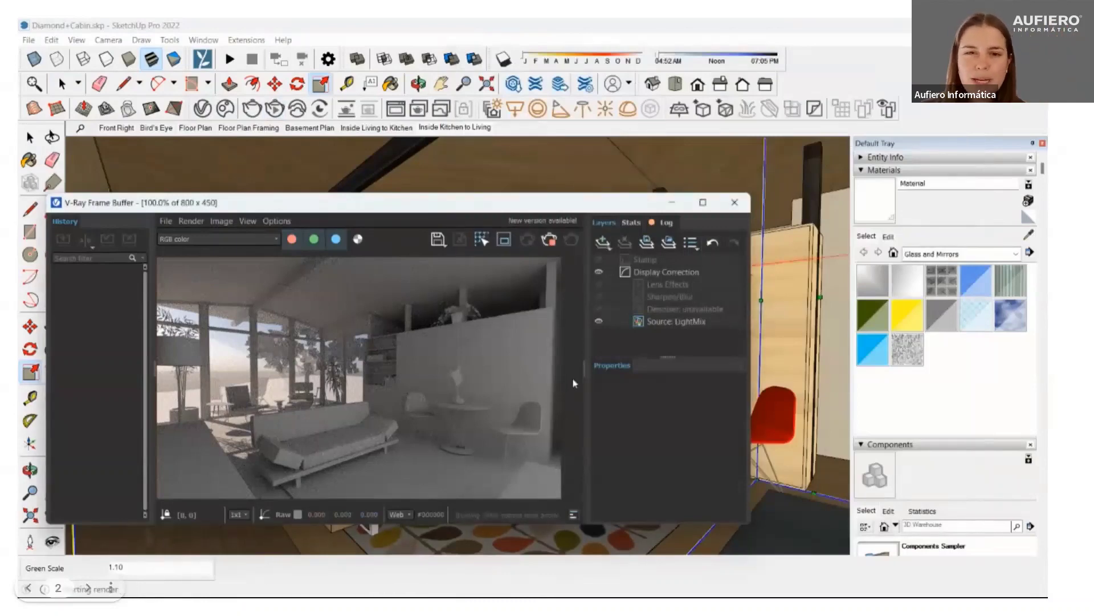
- Warm Rectangle Light 2 to orange by lowering its K in Light Mix
{"action": "left_click", "coordinate": [675, 321]}
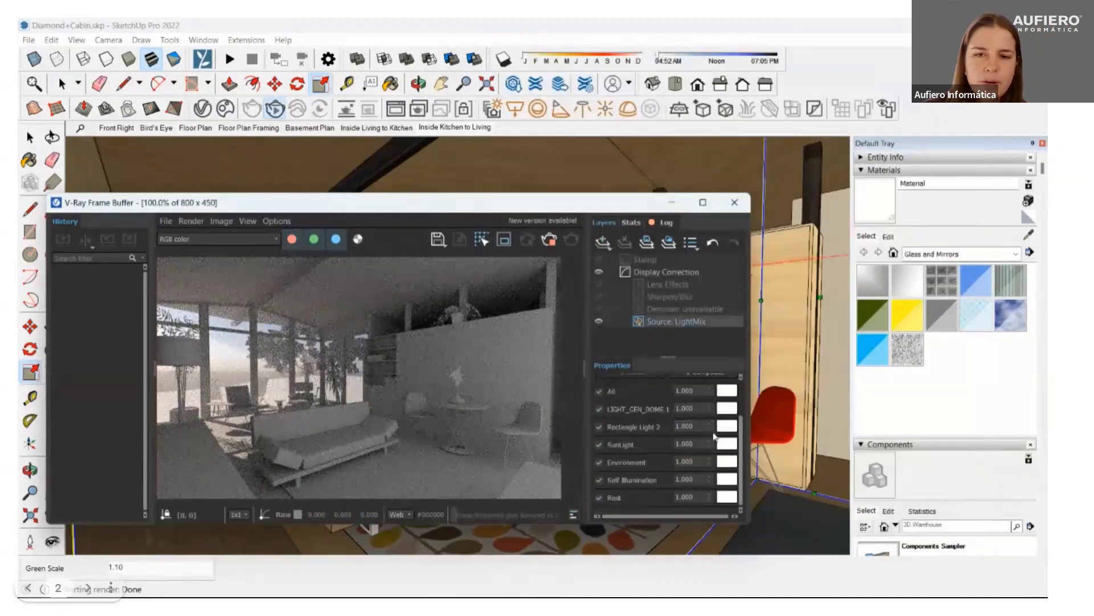
{"action": "left_click", "coordinate": [723, 428]}
{"action": "left_click", "coordinate": [650, 357]}
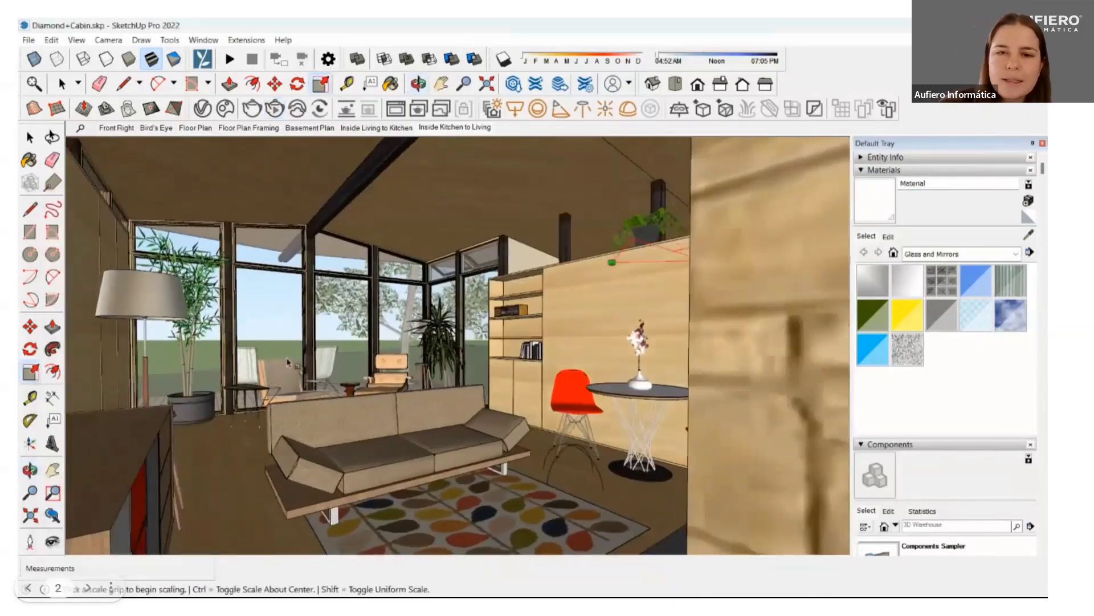
{"action": "mouse_move", "coordinate": [288, 362]}
{"action": "middle_mouse_down"}
{"action": "mouse_move", "coordinate": [391, 367]}
{"action": "mouse_move", "coordinate": [359, 385]}
{"action": "mouse_move", "coordinate": [592, 383]}
{"action": "mouse_move", "coordinate": [334, 395]}
{"action": "mouse_move", "coordinate": [403, 454]}
{"action": "mouse_move", "coordinate": [499, 433]}
{"action": "mouse_move", "coordinate": [366, 447]}
{"action": "middle_mouse_up"}
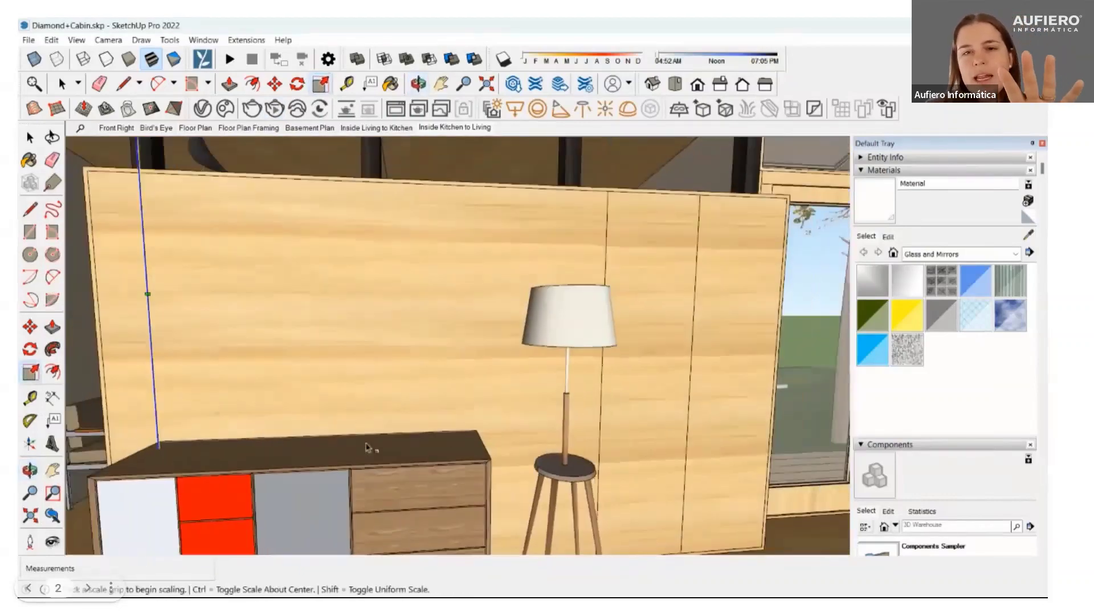
- Make Rectangle Light#1 invisible and turn off its Affect Specular option
{"action": "left_click", "coordinate": [516, 109]}
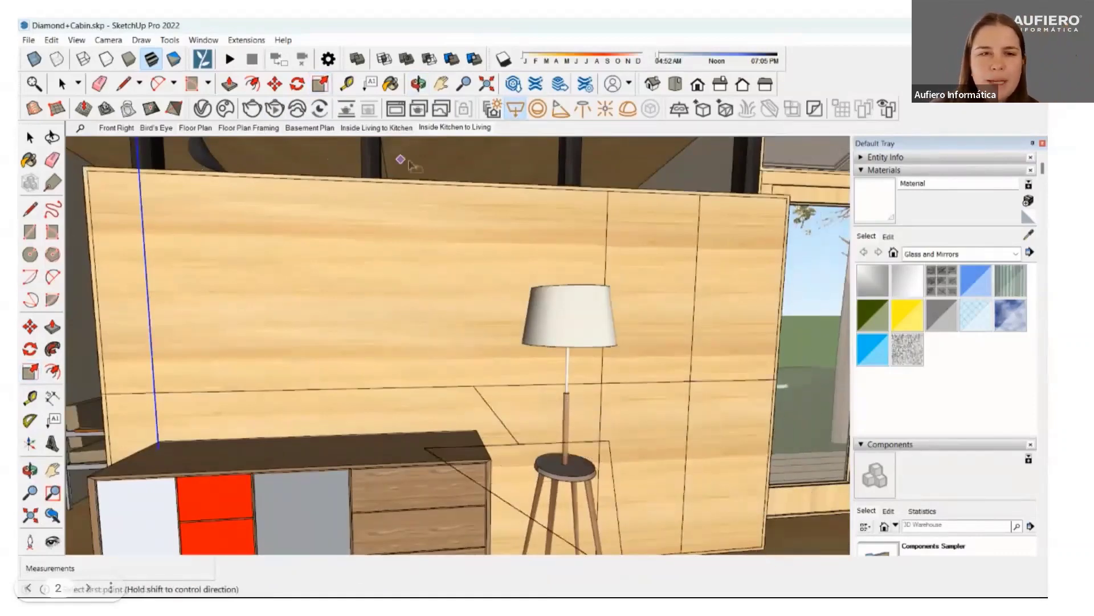
{"action": "left_click", "coordinate": [204, 109]}
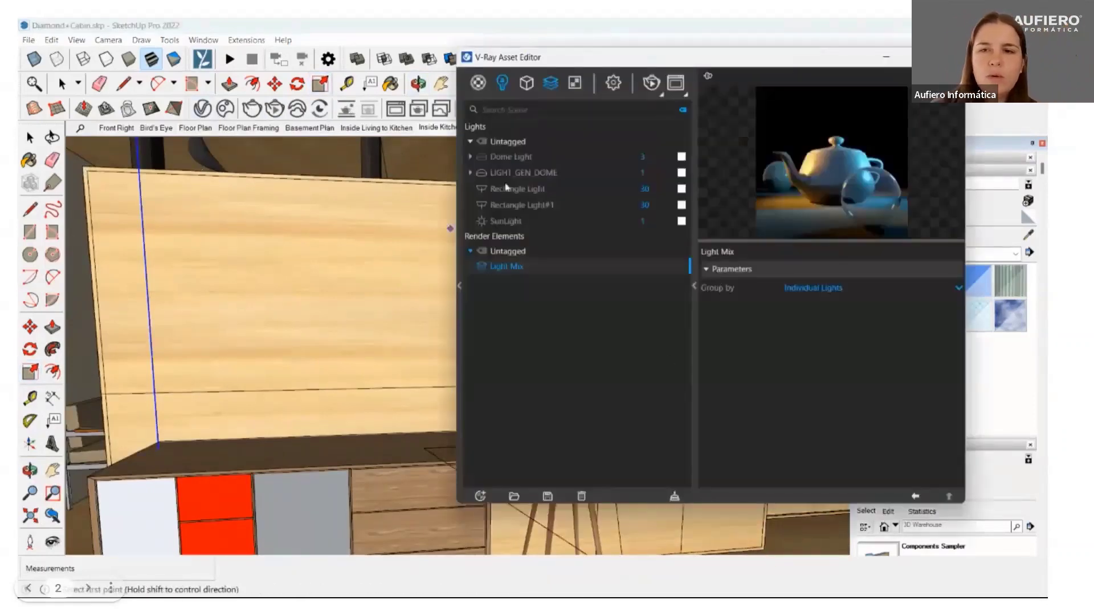
{"action": "left_click", "coordinate": [528, 206]}
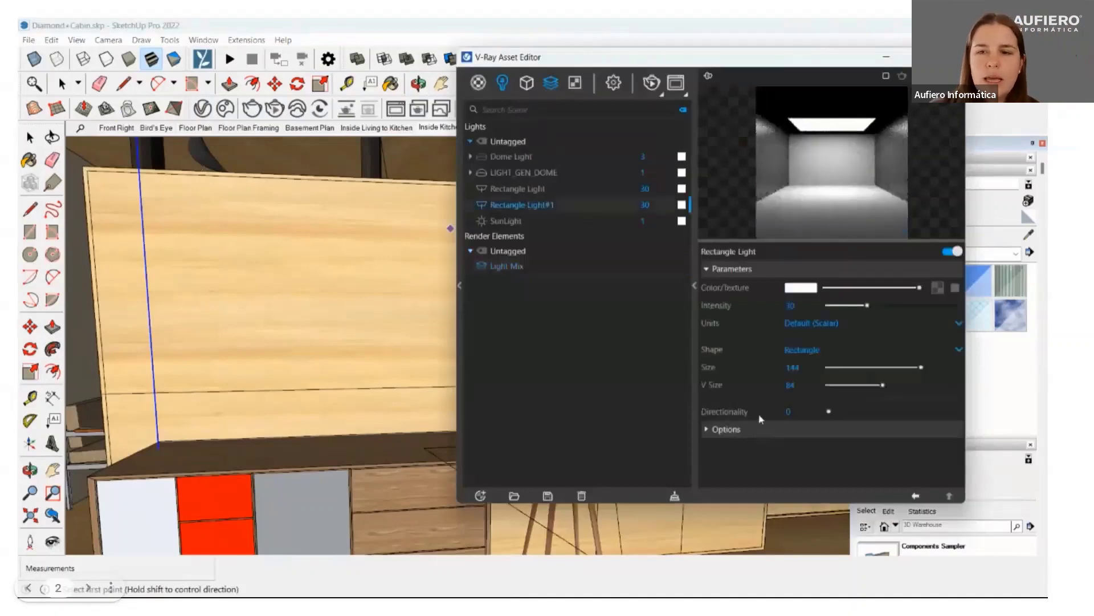
{"action": "left_click", "coordinate": [720, 430]}
{"action": "scroll", "coordinate": [796, 459], "scroll_direction": "down", "scroll_amount": 2}
{"action": "left_click", "coordinate": [790, 404]}
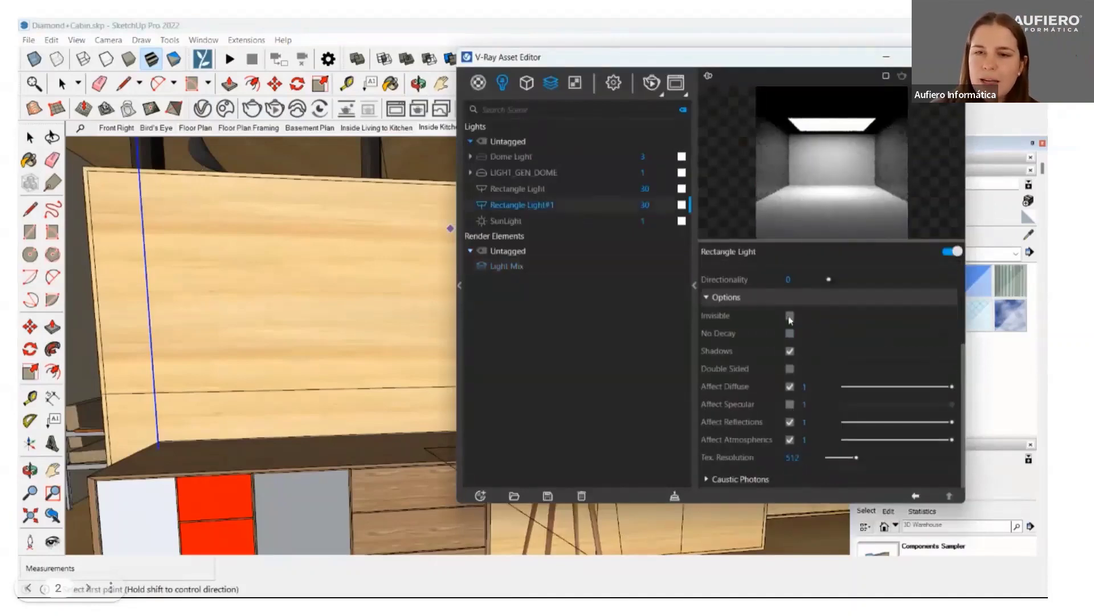
{"action": "left_click", "coordinate": [790, 315]}
- Test-render the Inside Kitchen to Living scene, then minimise the render window
{"action": "left_click", "coordinate": [949, 56]}
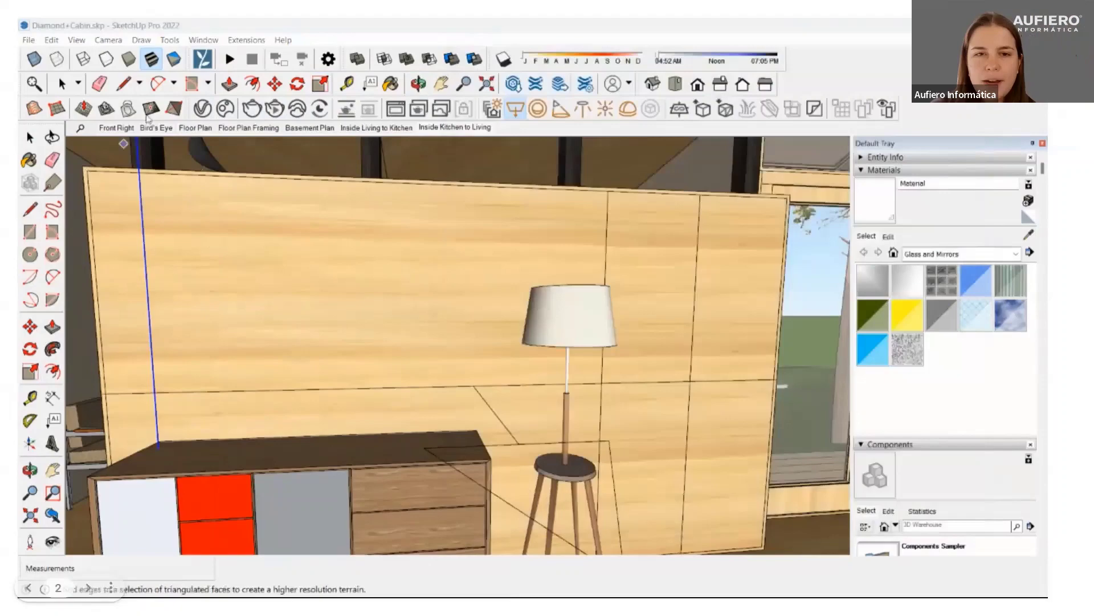
{"action": "left_click", "coordinate": [484, 128]}
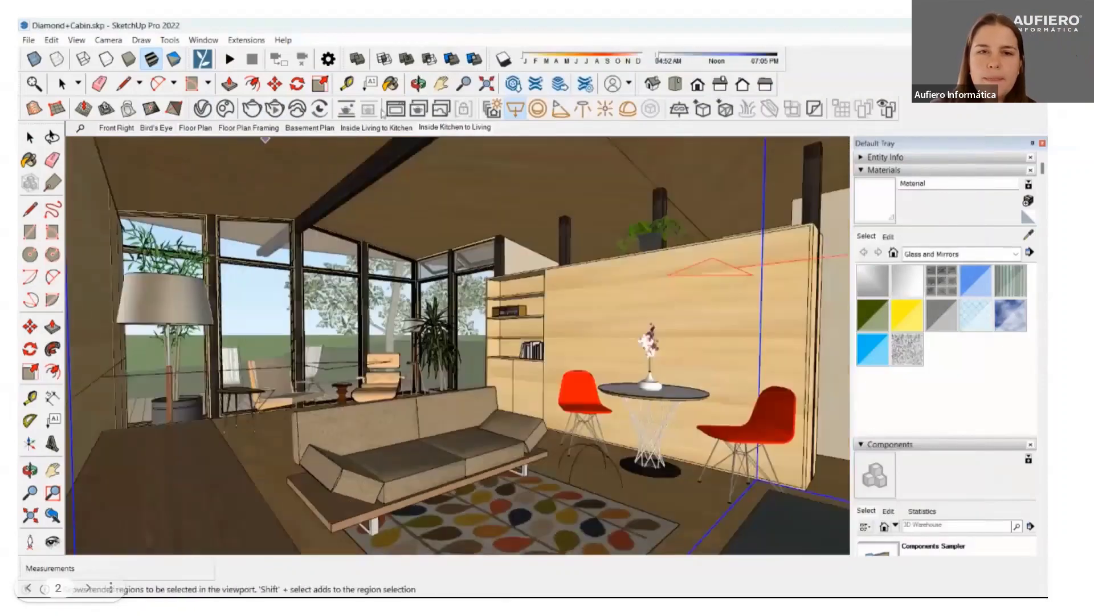
{"action": "left_click", "coordinate": [401, 110]}
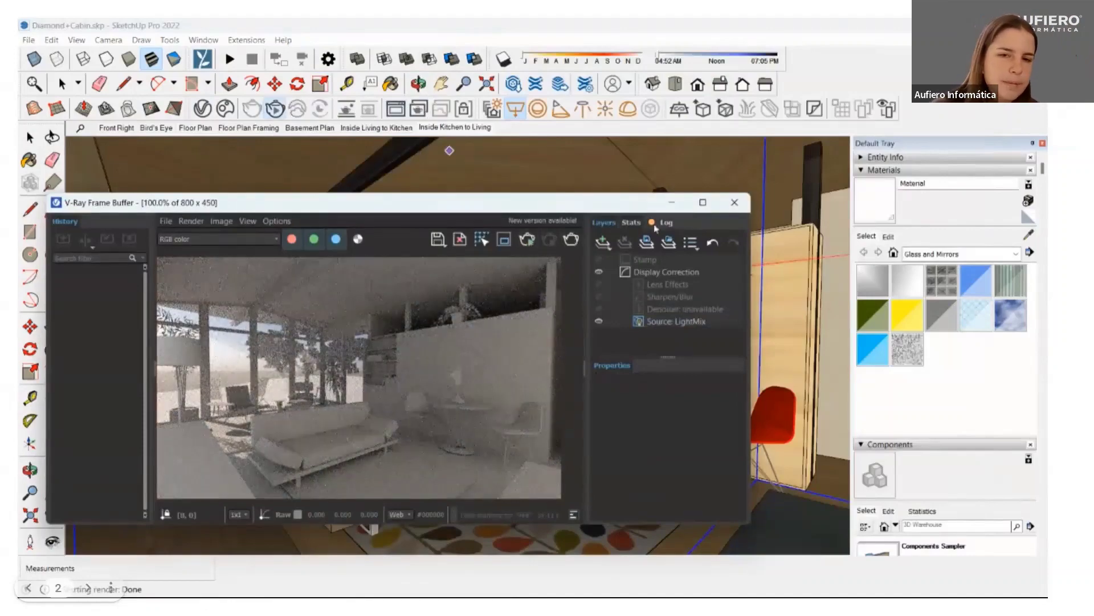
{"action": "left_click", "coordinate": [671, 202]}
- Scale the window-wall light 1.22 along green and re-render Inside Kitchen to Living
{"action": "left_click", "coordinate": [30, 138]}
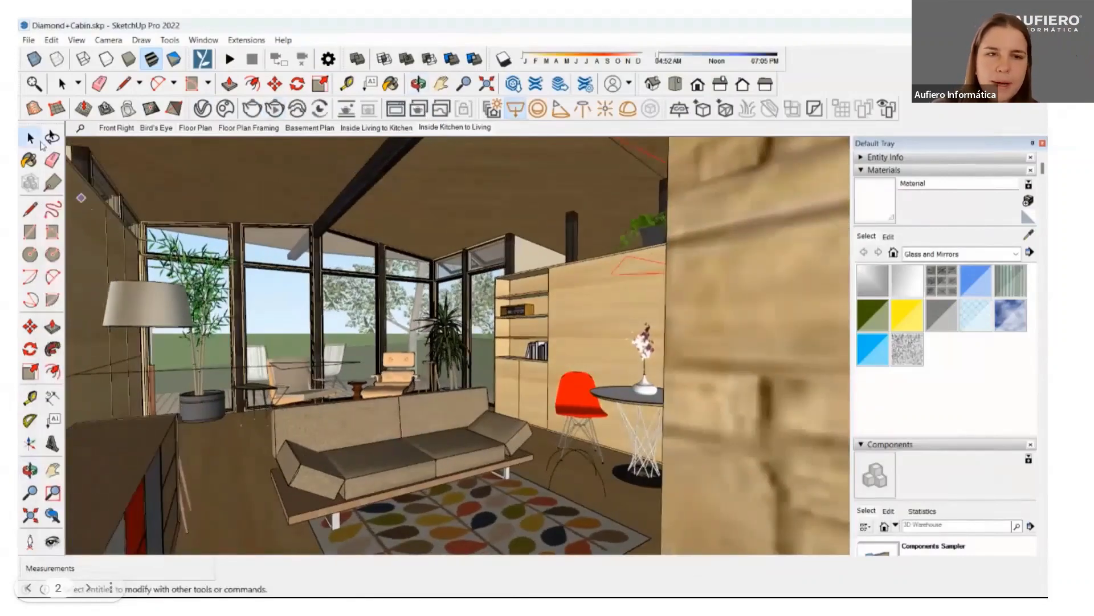
{"action": "left_click", "coordinate": [29, 371]}
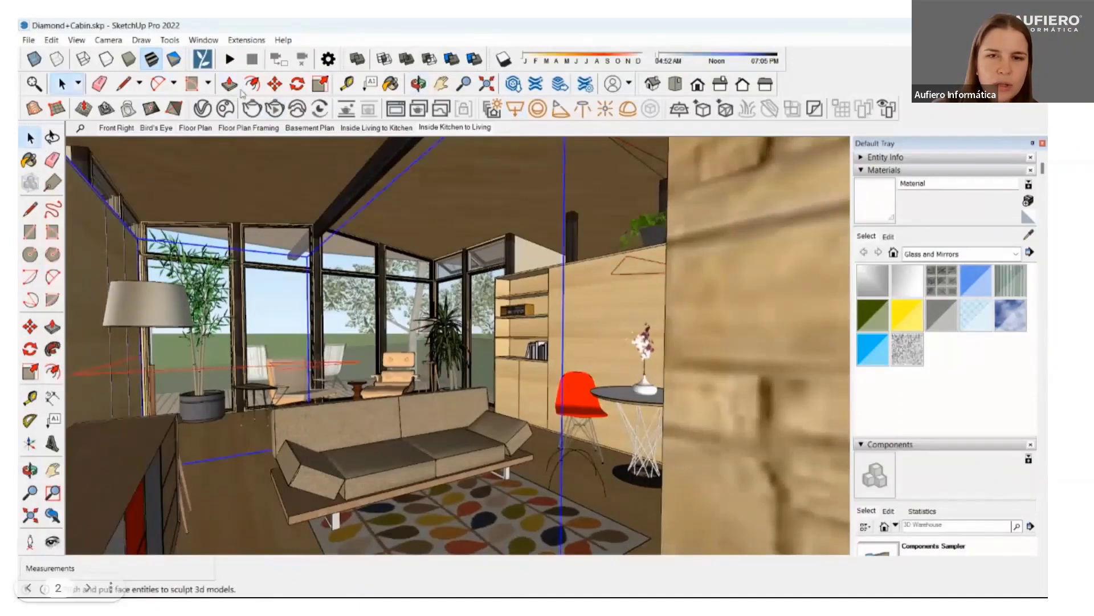
{"action": "left_click", "coordinate": [239, 189]}
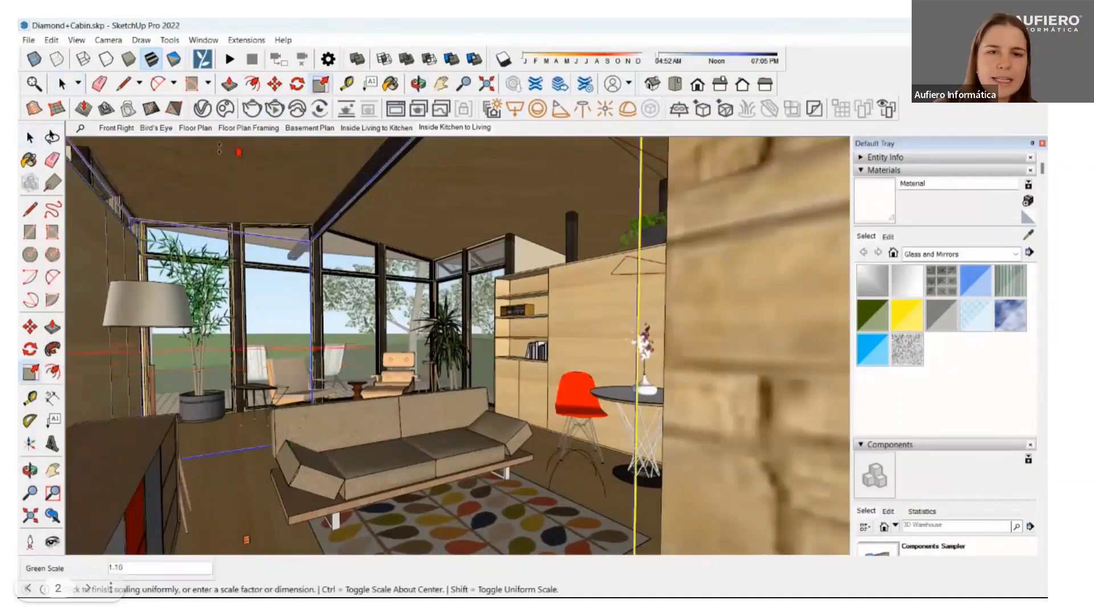
{"action": "left_click", "coordinate": [224, 150]}
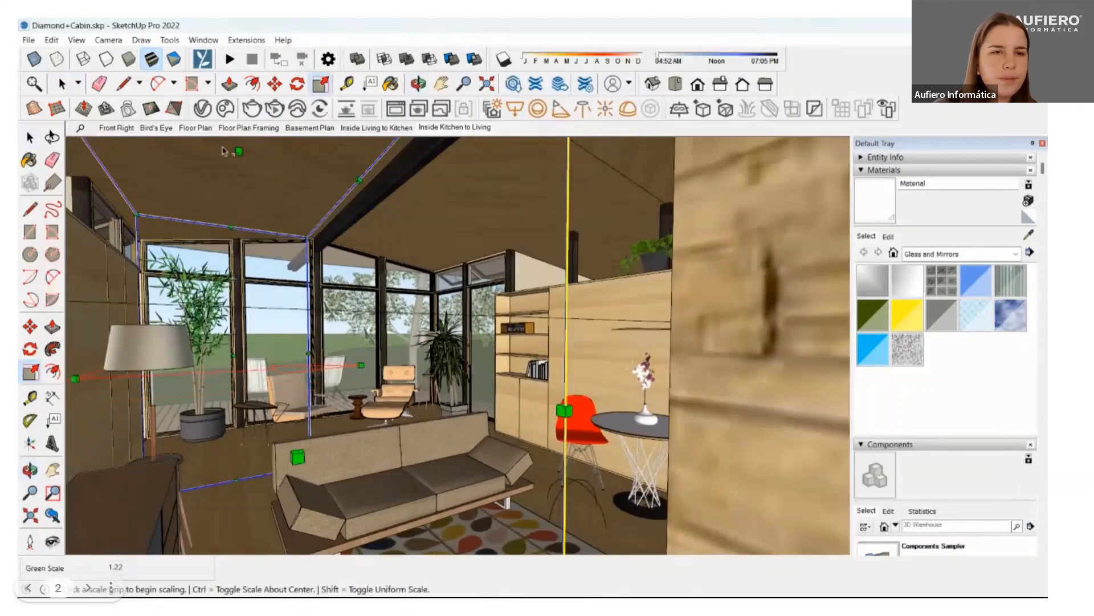
{"action": "left_click", "coordinate": [433, 132]}
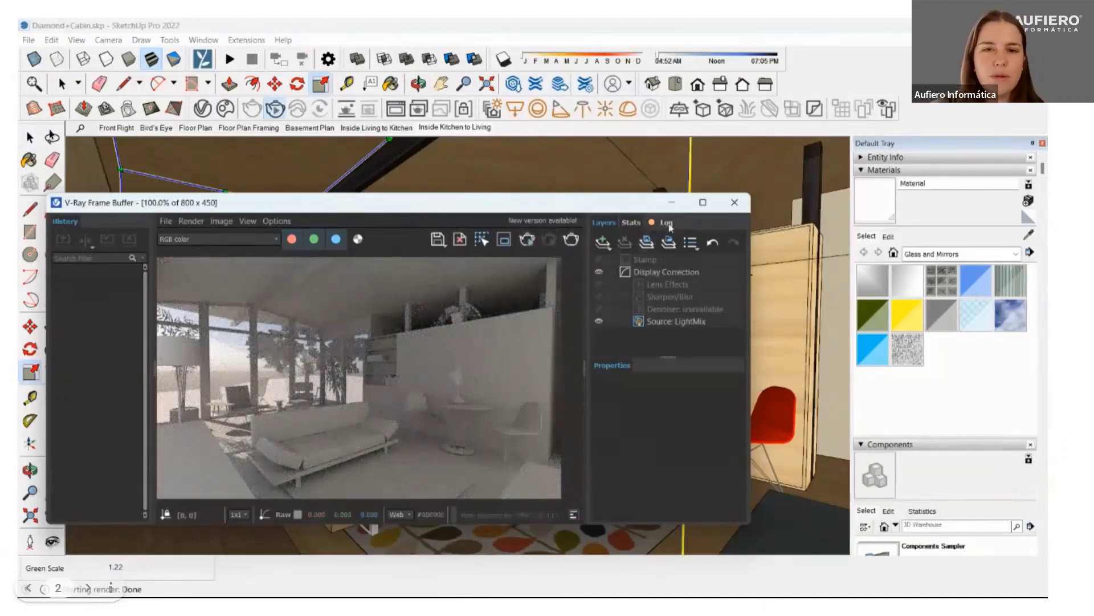
{"action": "left_click", "coordinate": [671, 203]}
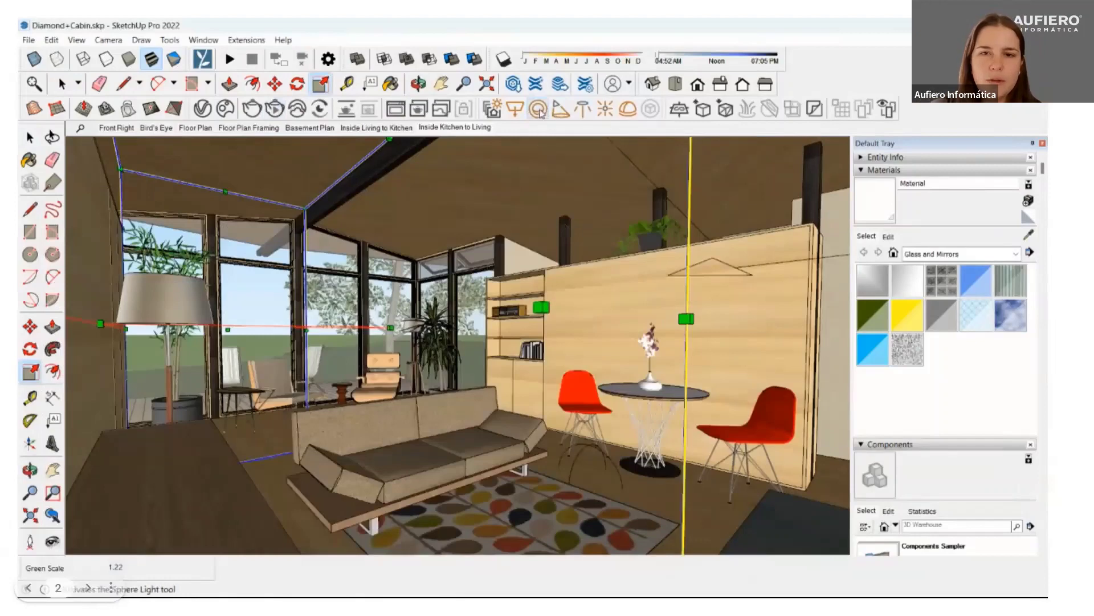
- Place a V-Ray Sphere Light near the ceiling behind the plant and move it into position
{"action": "left_click", "coordinate": [540, 111]}
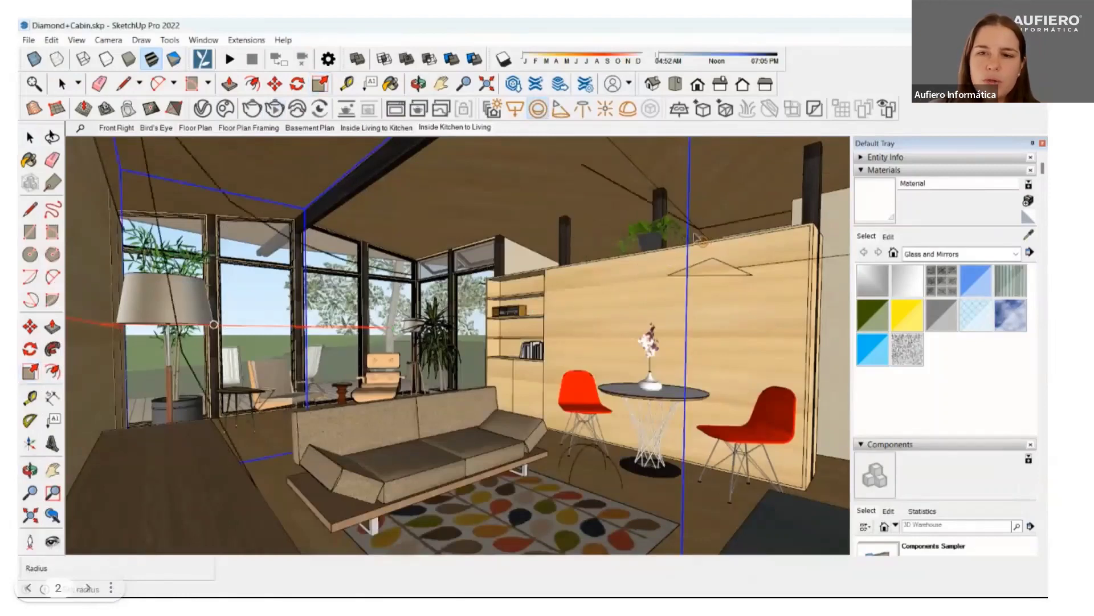
{"action": "scroll", "coordinate": [702, 228], "scroll_direction": "up", "scroll_amount": 2}
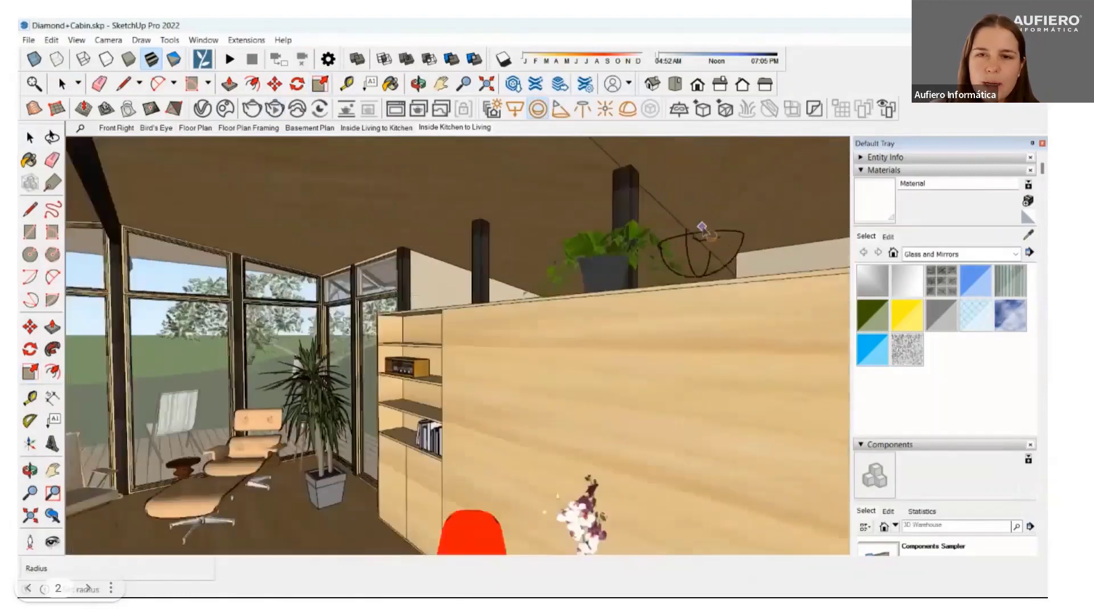
{"action": "scroll", "coordinate": [703, 228], "scroll_direction": "up", "scroll_amount": 2}
{"action": "scroll", "coordinate": [717, 287], "scroll_direction": "up", "scroll_amount": 2}
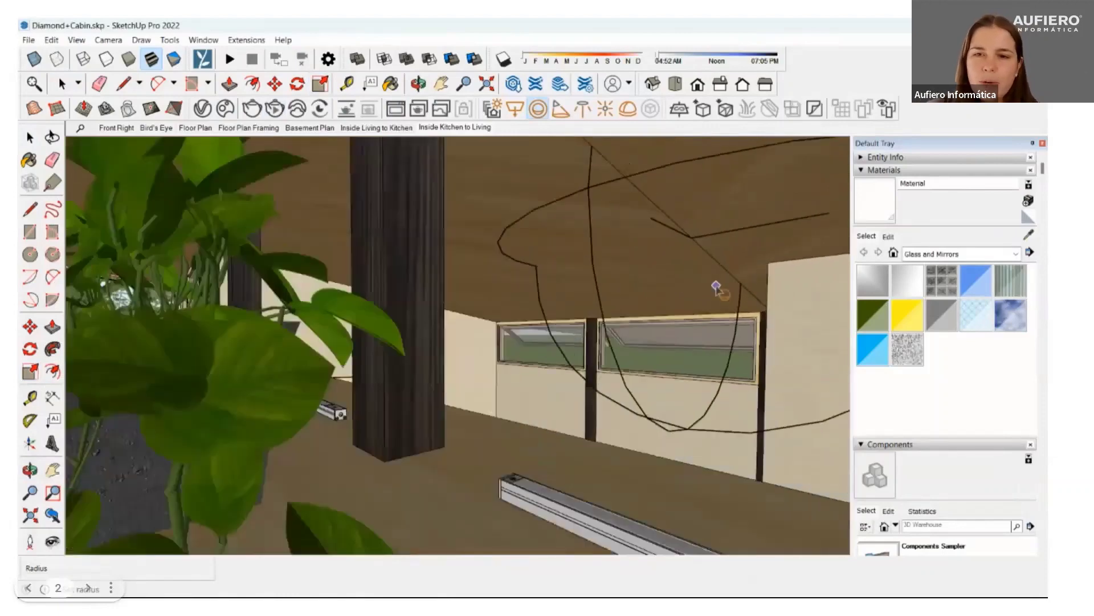
{"action": "scroll", "coordinate": [717, 286], "scroll_direction": "down", "scroll_amount": 3}
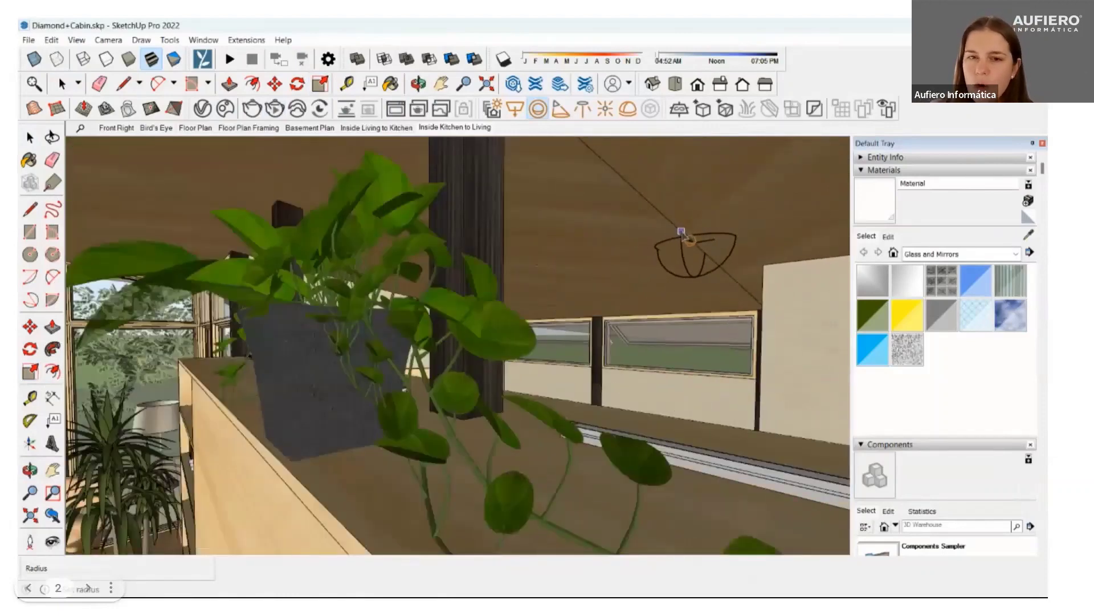
{"action": "left_click", "coordinate": [681, 233]}
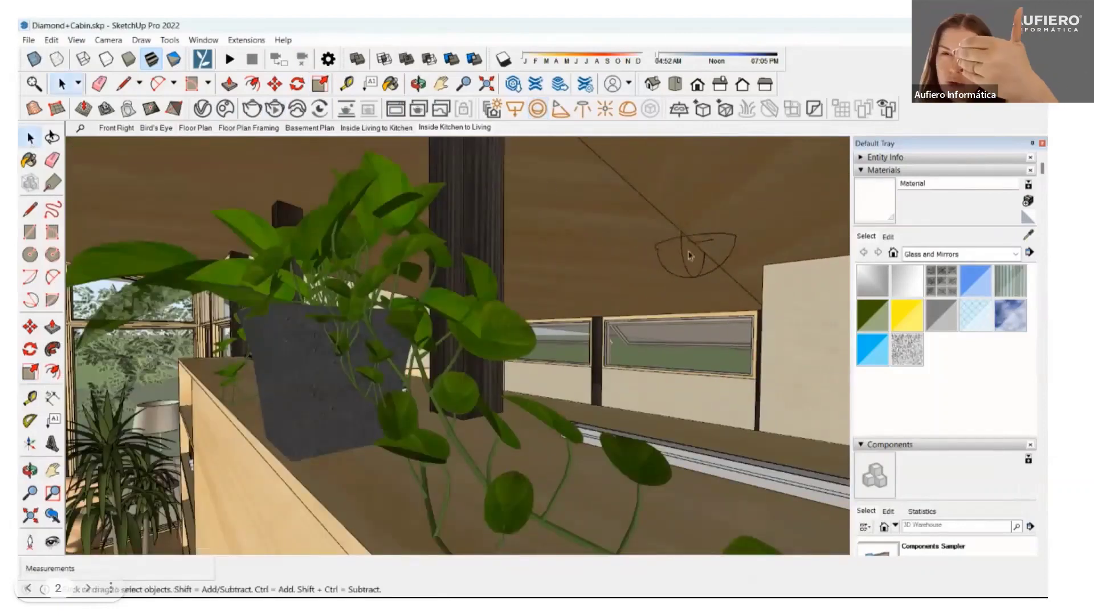
{"action": "key", "text": "m"}
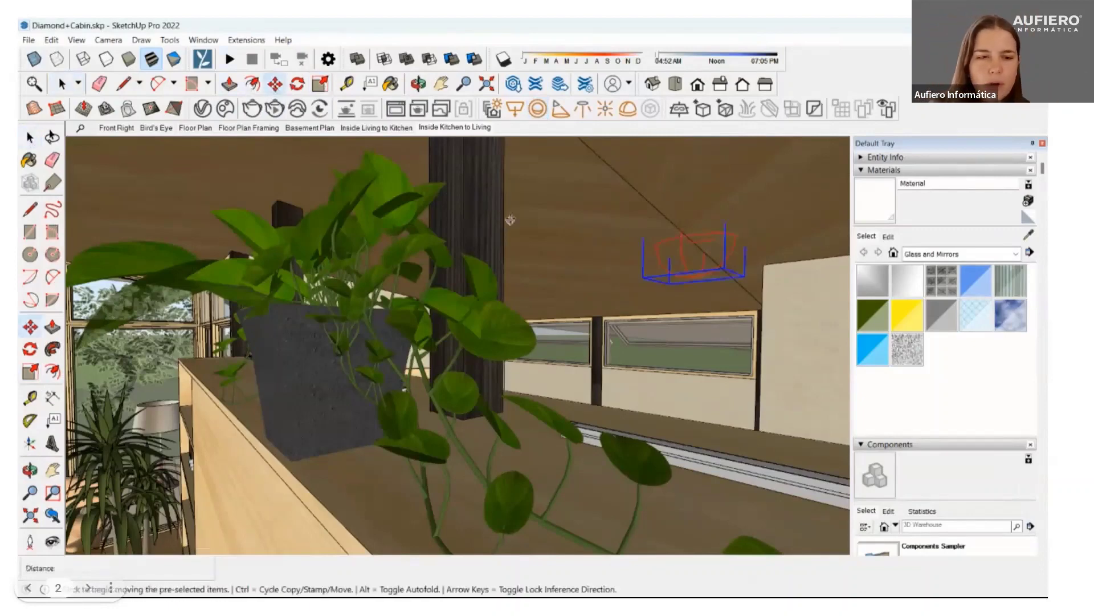
{"action": "left_click", "coordinate": [509, 219]}
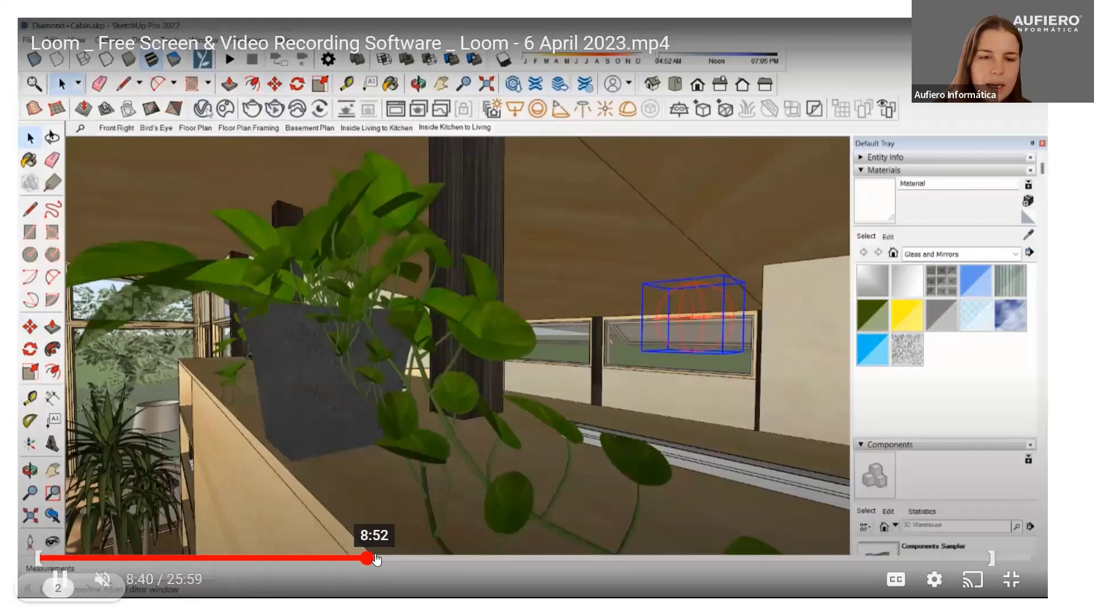
- Set the Sphere Light and Rectangle Light#2 to Invisible in the Asset Editor
{"action": "left_click", "coordinate": [376, 559]}
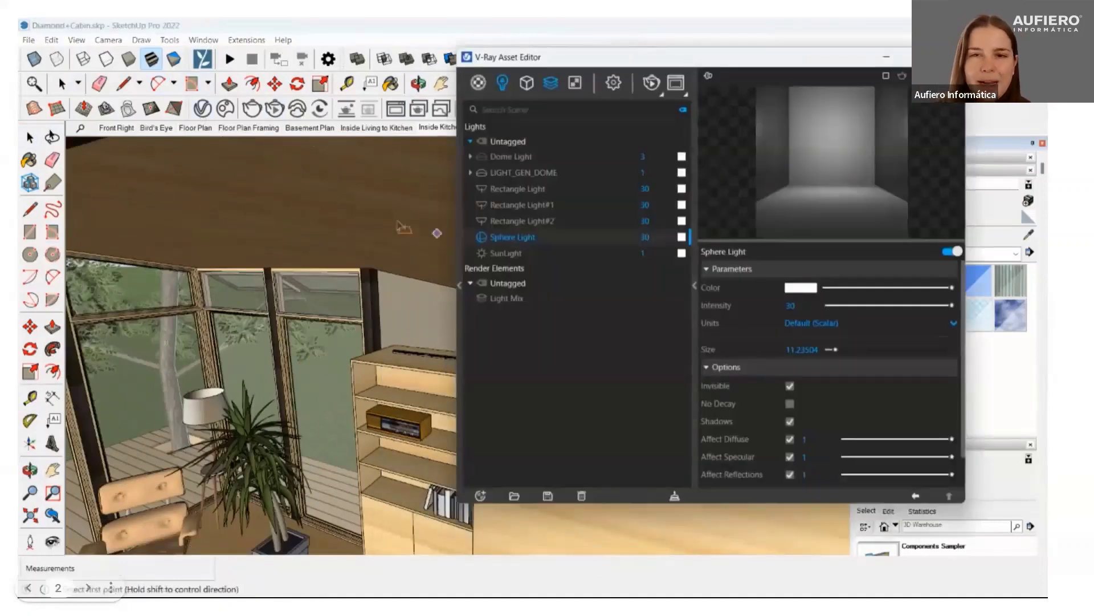
{"action": "left_click", "coordinate": [542, 223]}
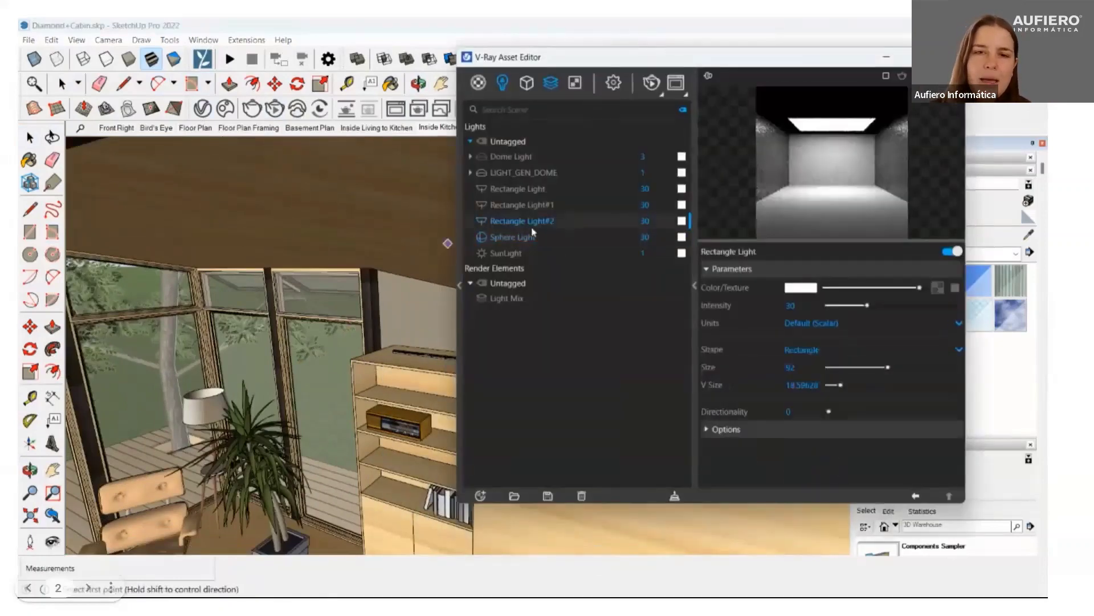
{"action": "left_click", "coordinate": [705, 432]}
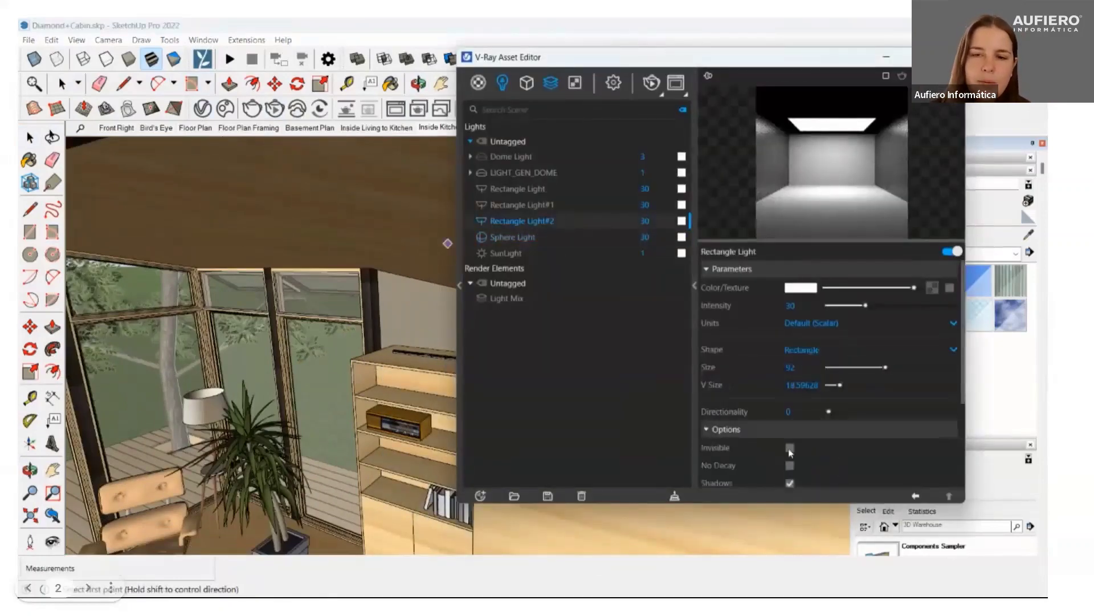
{"action": "left_click", "coordinate": [888, 57]}
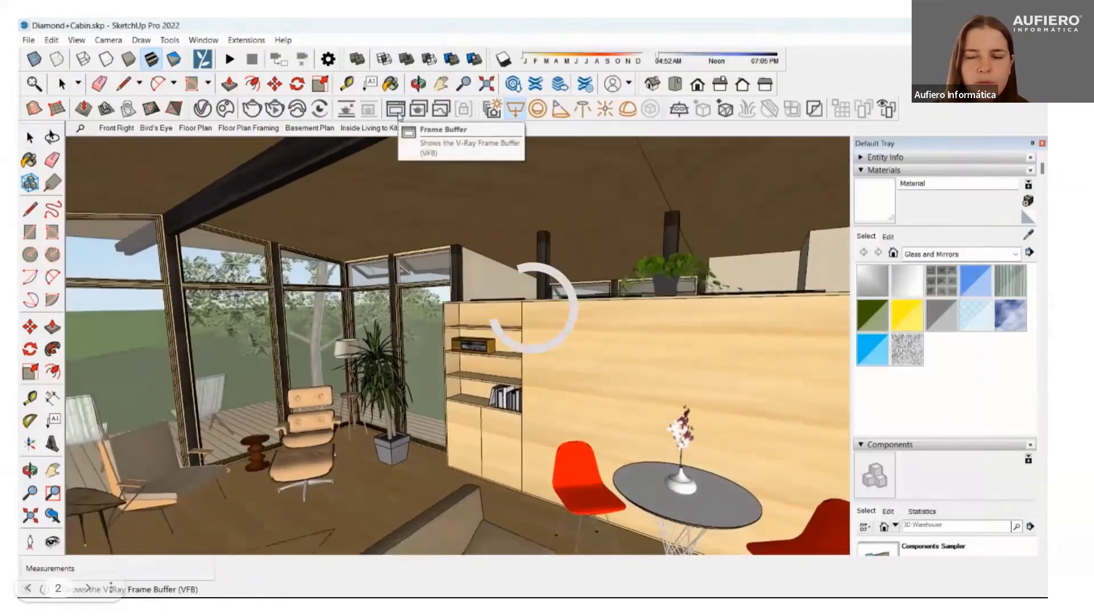
- Review the warm Light Mix render, with Rectangle Light#2 at 5.000, in the Frame Buffer
{"action": "left_click", "coordinate": [397, 113]}
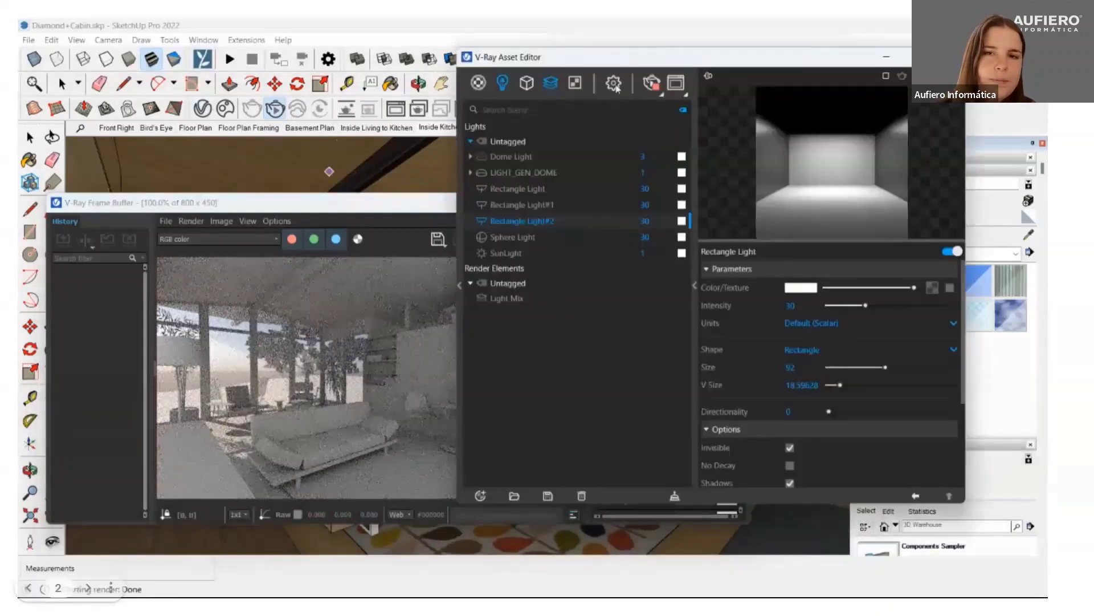
{"action": "left_click", "coordinate": [589, 320]}
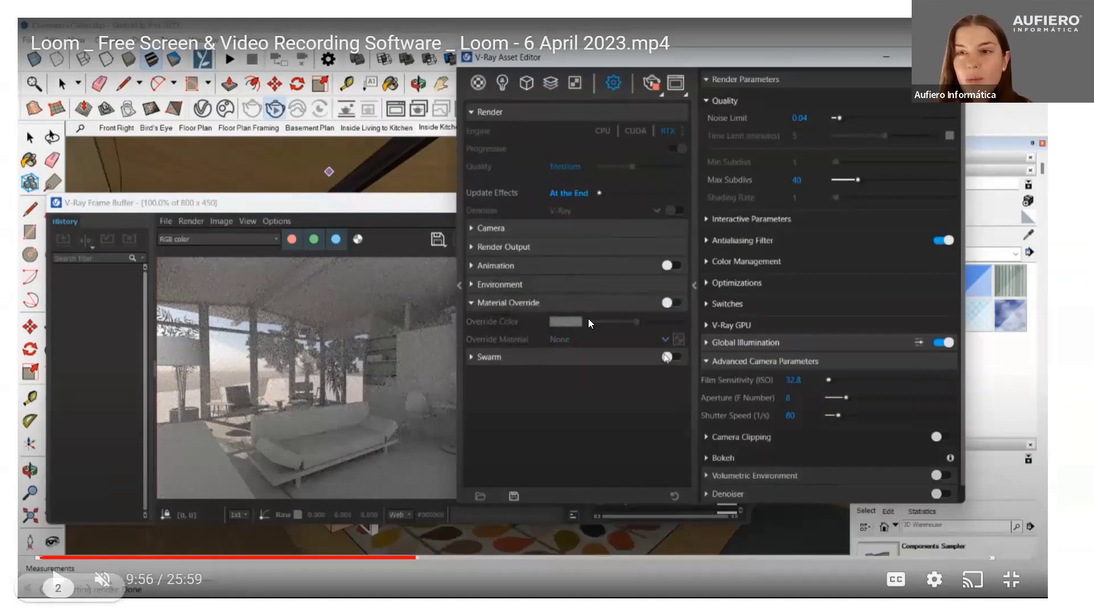
{"action": "left_click", "coordinate": [655, 312]}
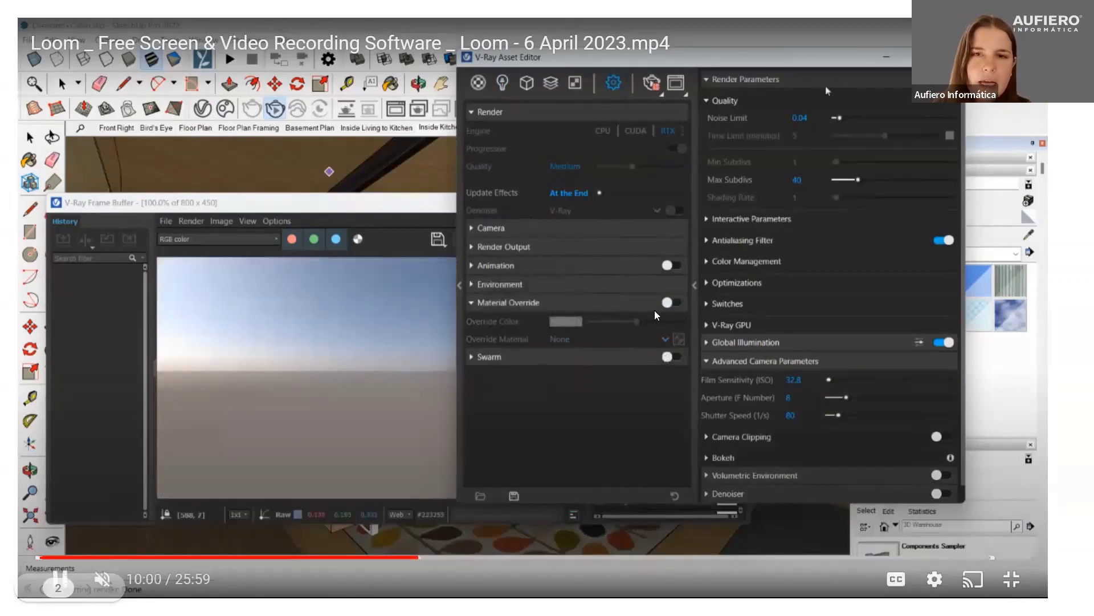
{"action": "left_click", "coordinate": [655, 312]}
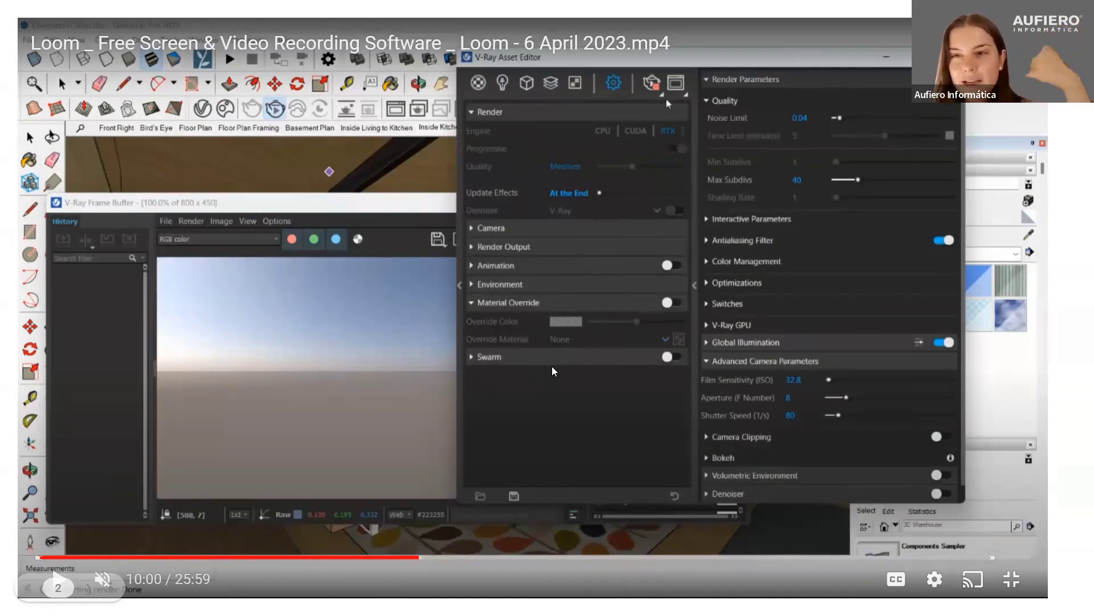
{"action": "left_click", "coordinate": [552, 370]}
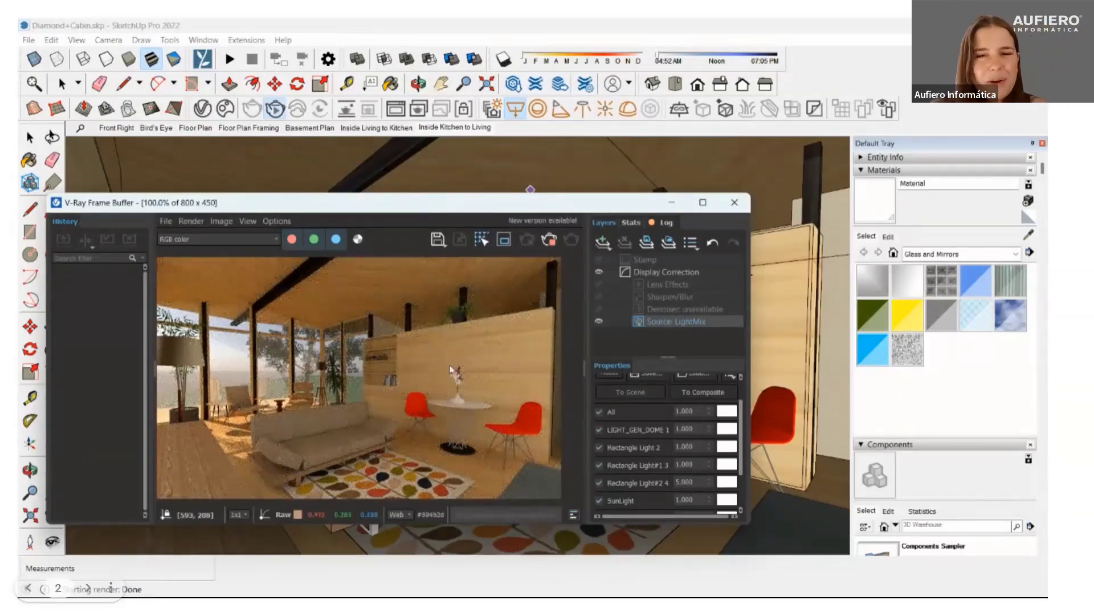
- Abort the running render and minimise the V-Ray Frame Buffer
{"action": "left_click", "coordinate": [549, 240]}
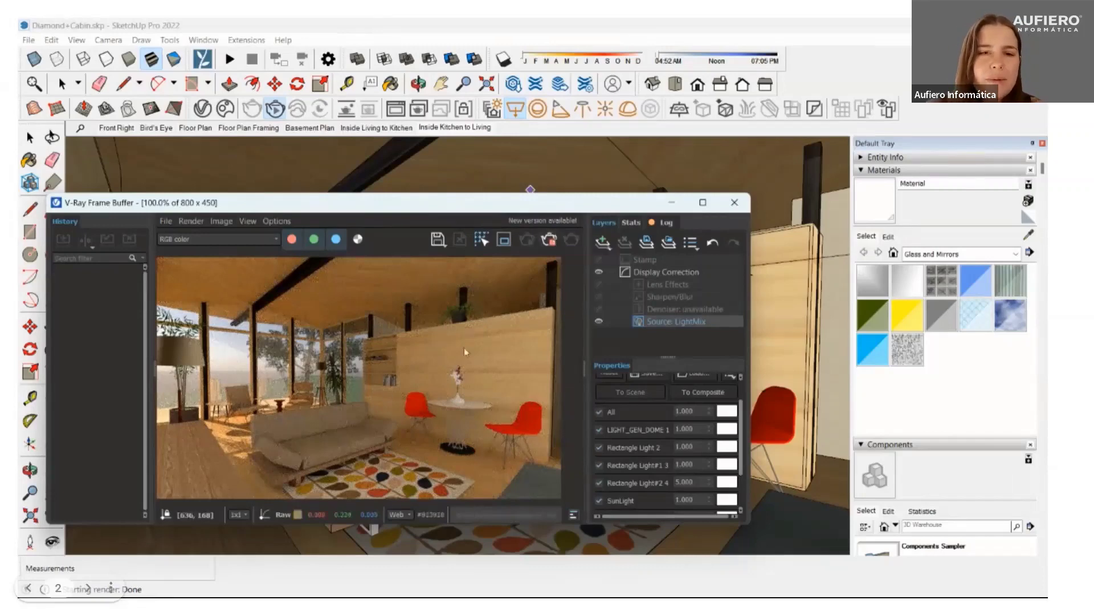
{"action": "left_click", "coordinate": [671, 204]}
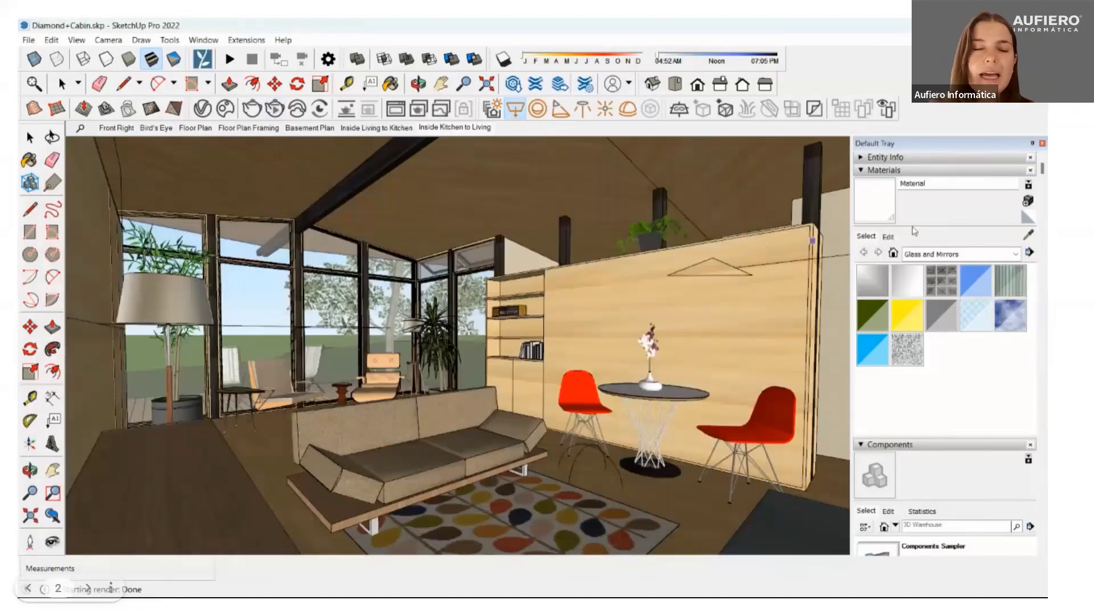
- Sample the White Pine Horiz wall material and browse to Cosmos Materials
{"action": "left_click", "coordinate": [1029, 234]}
{"action": "left_click", "coordinate": [672, 287]}
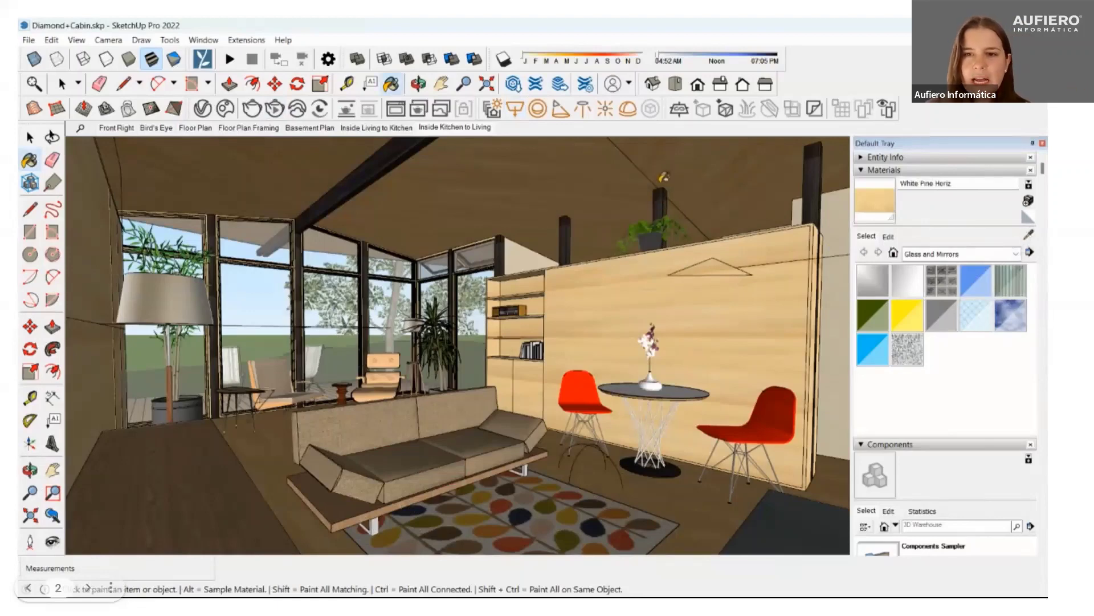
{"action": "left_click", "coordinate": [225, 108]}
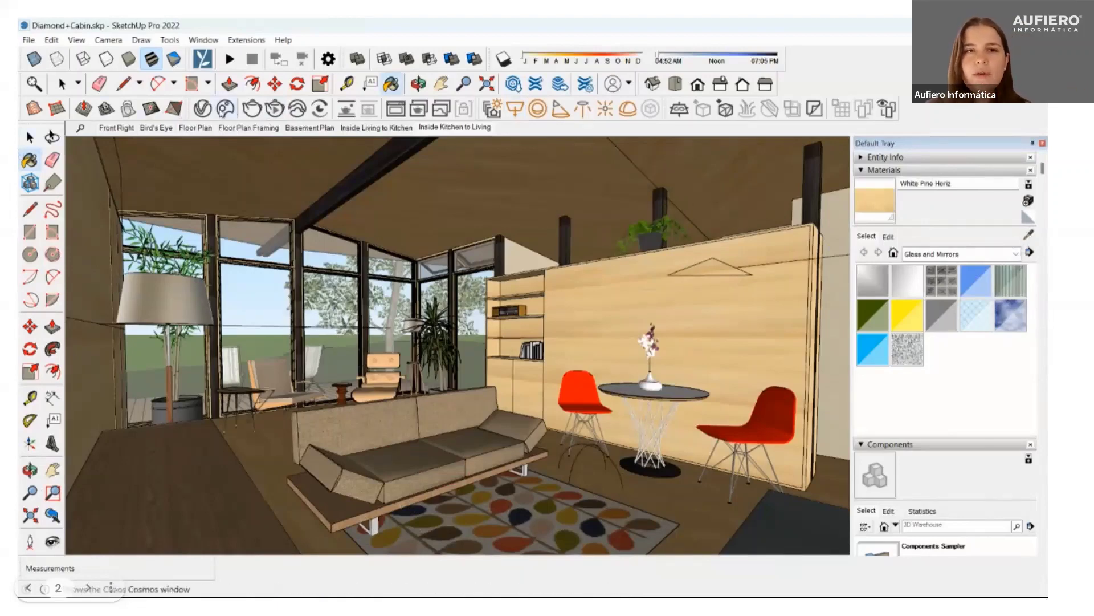
{"action": "left_click", "coordinate": [109, 59]}
{"action": "left_click", "coordinate": [374, 157]}
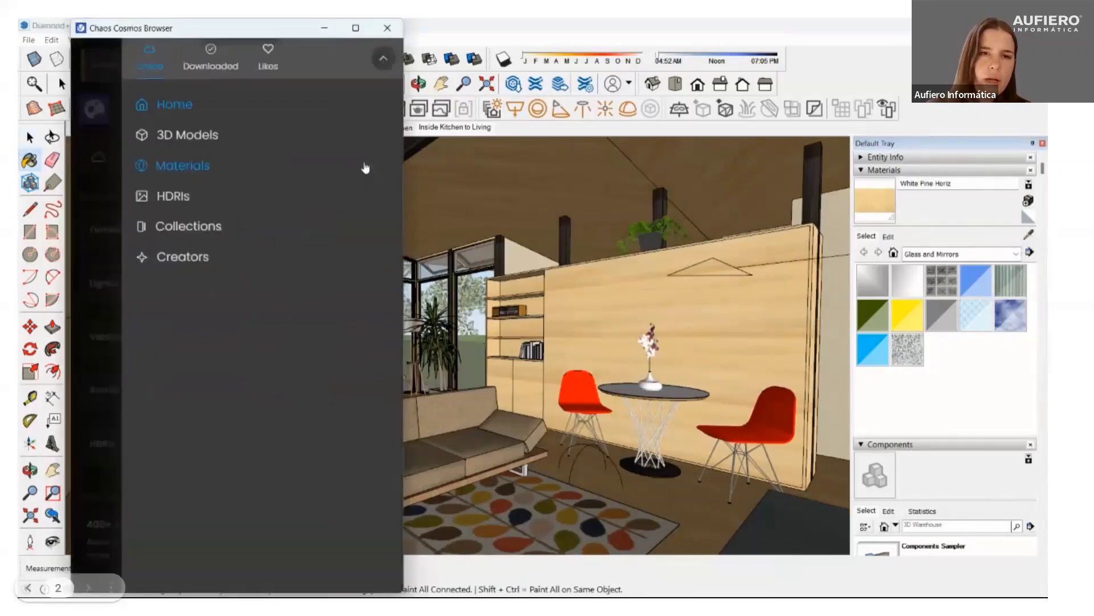
{"action": "left_click", "coordinate": [162, 165]}
- Import Wood 07 200cm from the Cosmos Wood category into the model
{"action": "scroll", "coordinate": [202, 489], "scroll_direction": "down", "scroll_amount": 3}
{"action": "scroll", "coordinate": [202, 490], "scroll_direction": "down", "scroll_amount": 5}
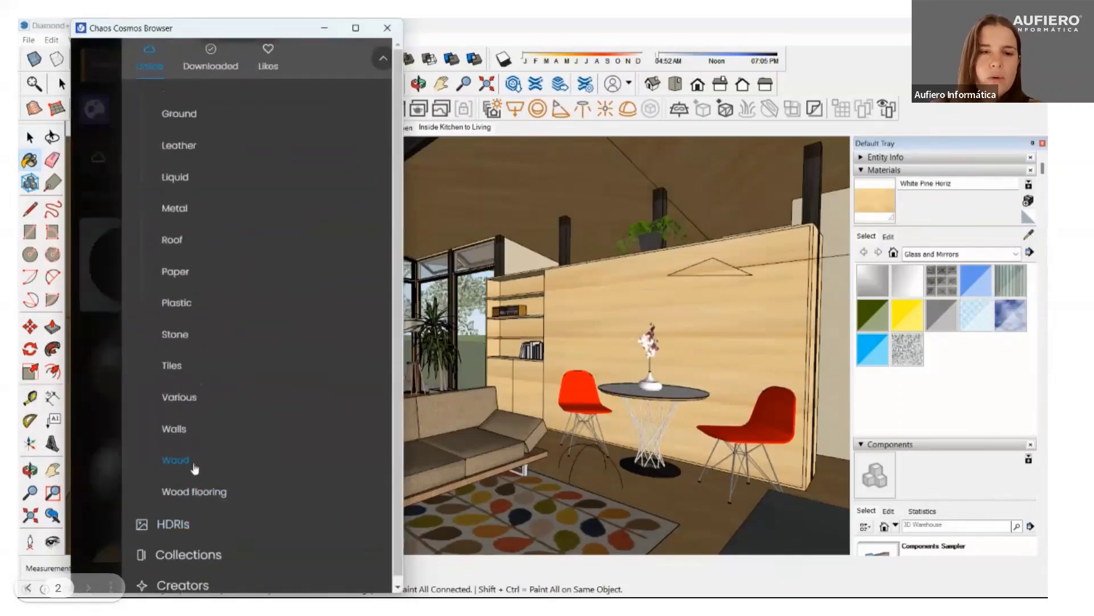
{"action": "left_click", "coordinate": [190, 463]}
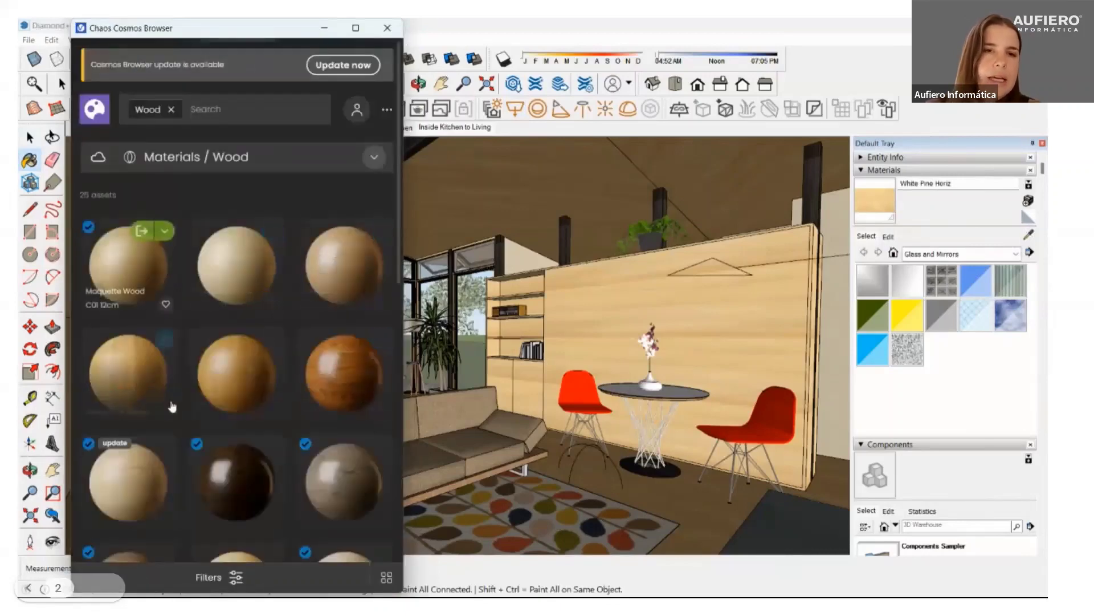
{"action": "scroll", "coordinate": [171, 403], "scroll_direction": "down", "scroll_amount": 4}
{"action": "scroll", "coordinate": [156, 469], "scroll_direction": "down", "scroll_amount": 4}
{"action": "mouse_move", "coordinate": [236, 266]}
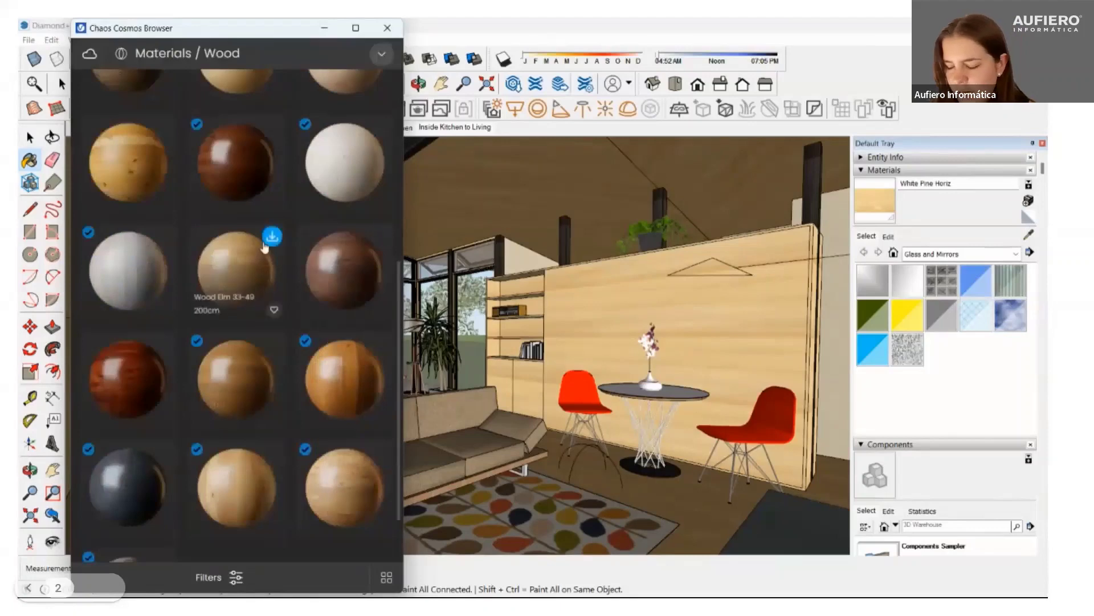
{"action": "left_click", "coordinate": [359, 454]}
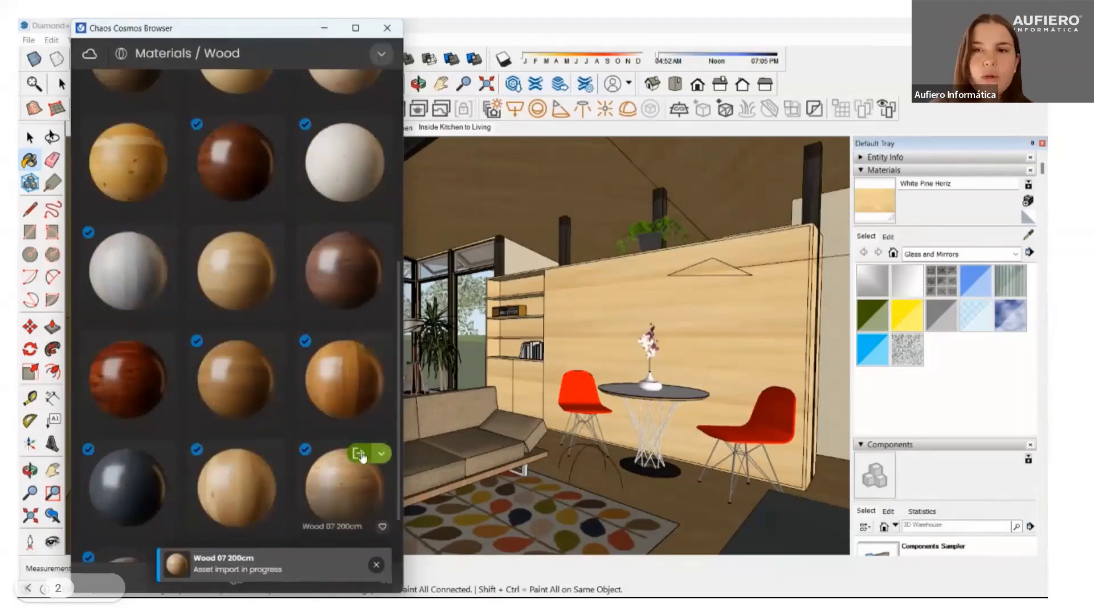
{"action": "left_click", "coordinate": [326, 29]}
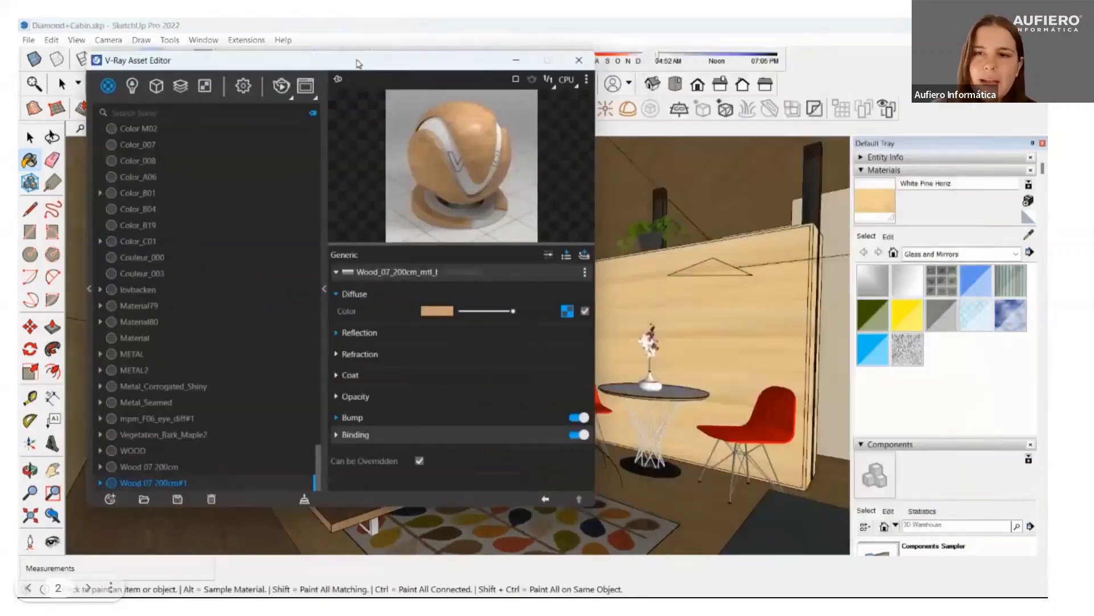
- Sample the partition wall and select every surface using White Pine Horiz
{"action": "left_click", "coordinate": [1027, 246]}
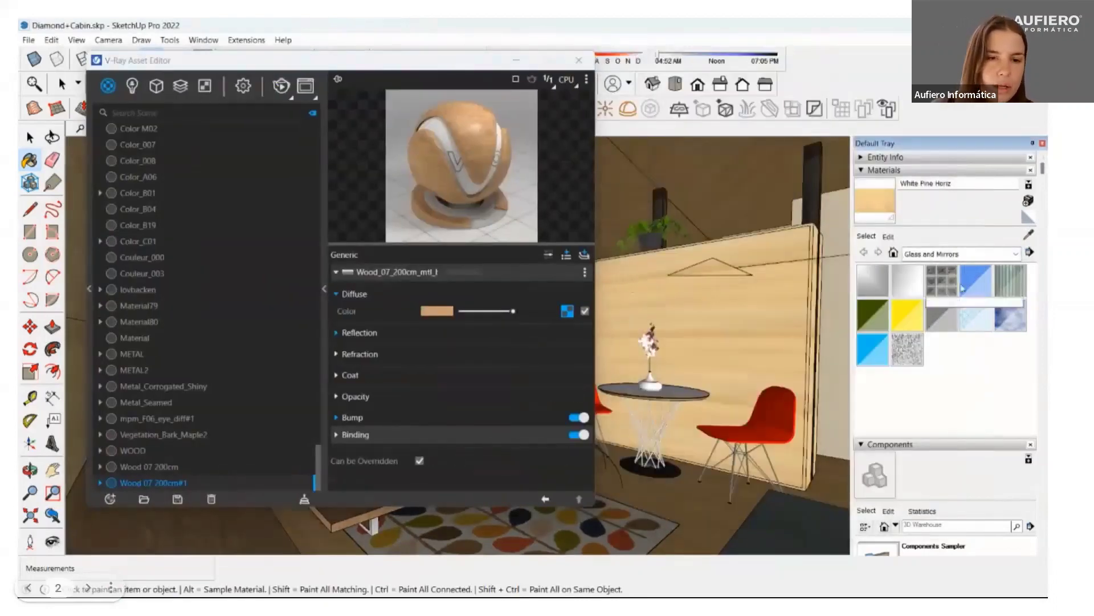
{"action": "left_click", "coordinate": [1026, 239]}
{"action": "left_click", "coordinate": [750, 288]}
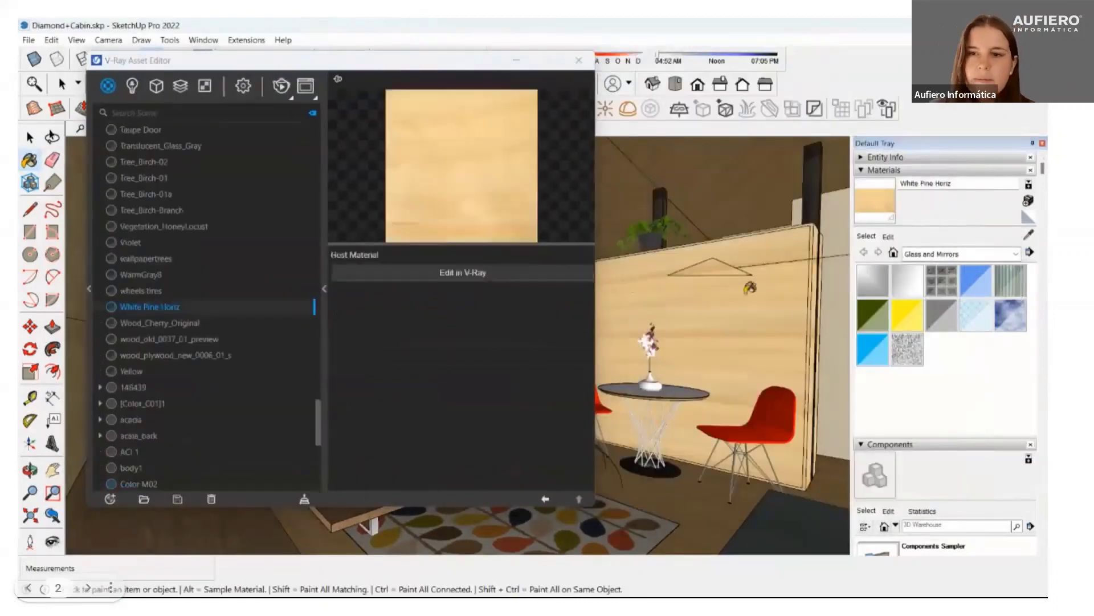
{"action": "right_click", "coordinate": [189, 307]}
{"action": "left_click", "coordinate": [208, 320]}
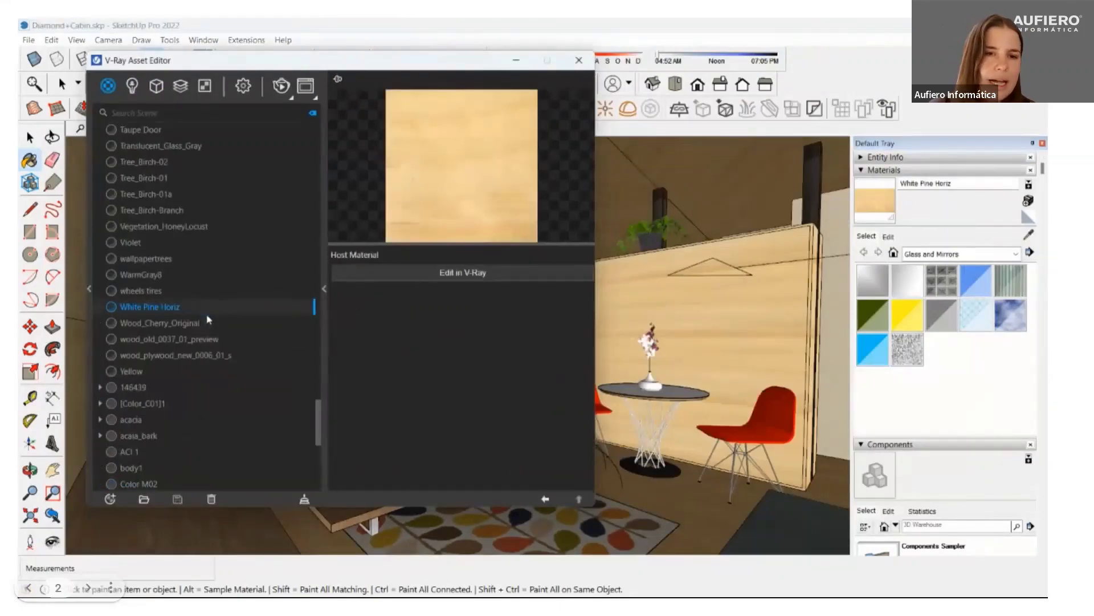
- Filter materials by 'wood' and apply Wood 07 200cm to the selected wall
{"action": "left_click", "coordinate": [162, 112]}
{"action": "type", "text": "wood"}
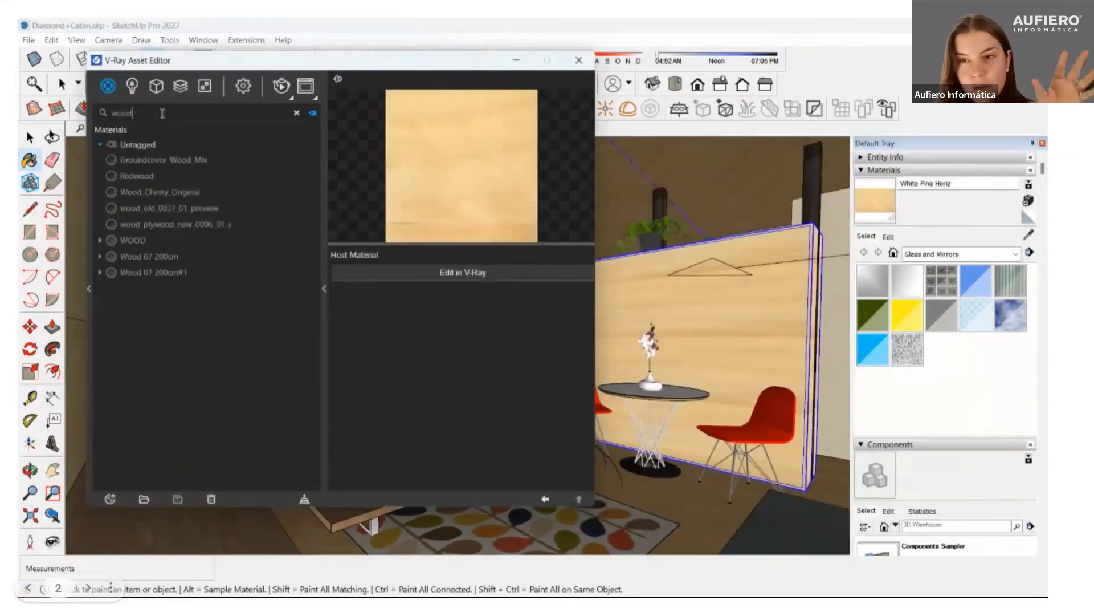
{"action": "left_click", "coordinate": [171, 256]}
{"action": "right_click", "coordinate": [172, 258]}
{"action": "left_click", "coordinate": [202, 294]}
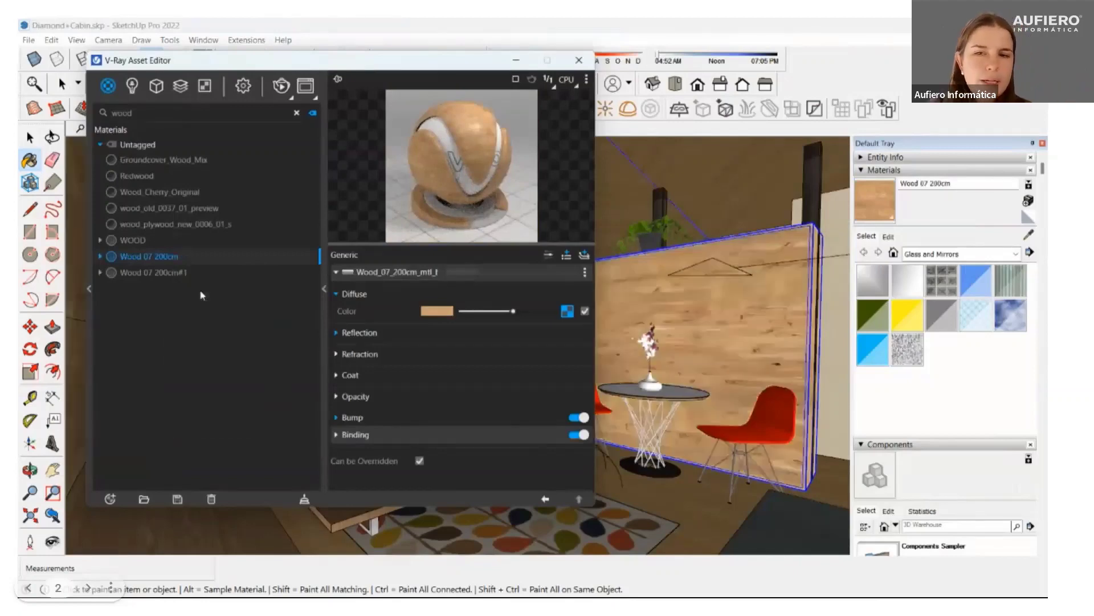
{"action": "left_click", "coordinate": [515, 61]}
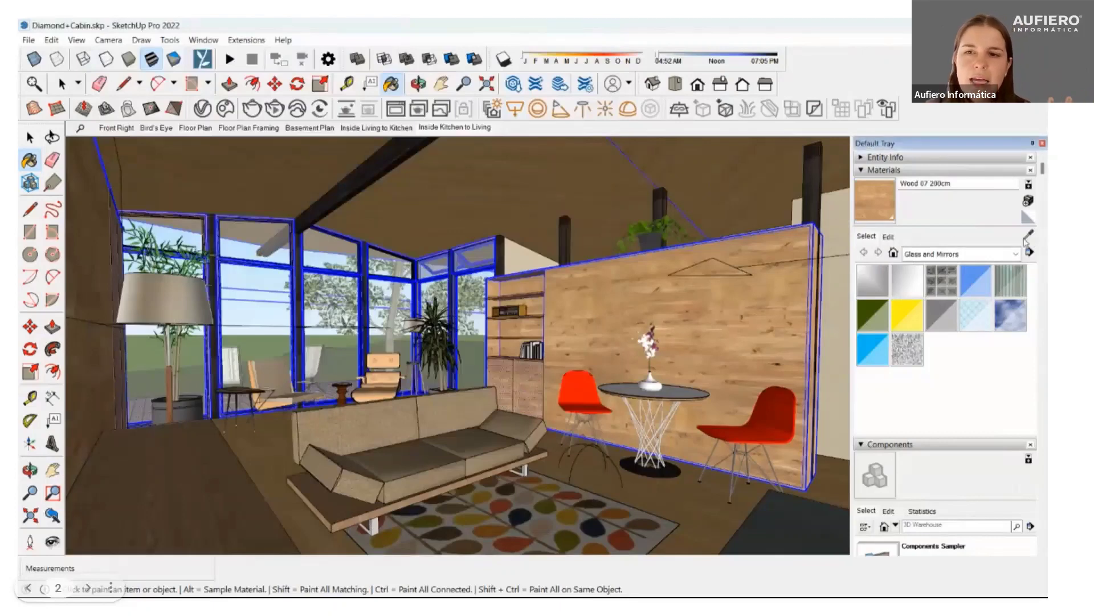
- Try Maple flooring on the selection, then reapply Wood 07 200cm to the wall
{"action": "left_click", "coordinate": [538, 166], "text": "alt"}
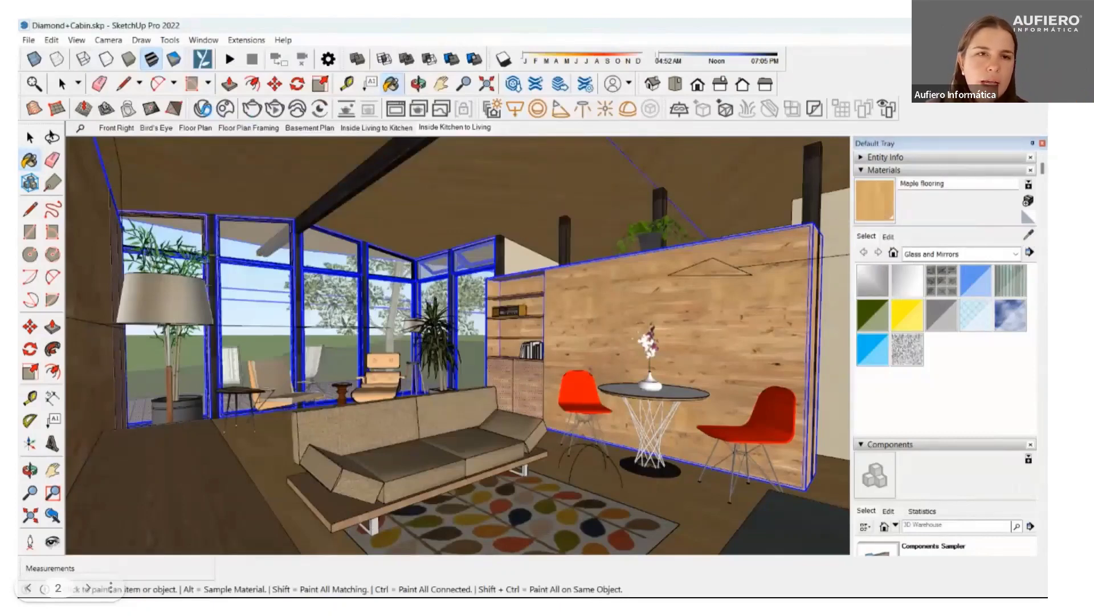
{"action": "left_click", "coordinate": [206, 109]}
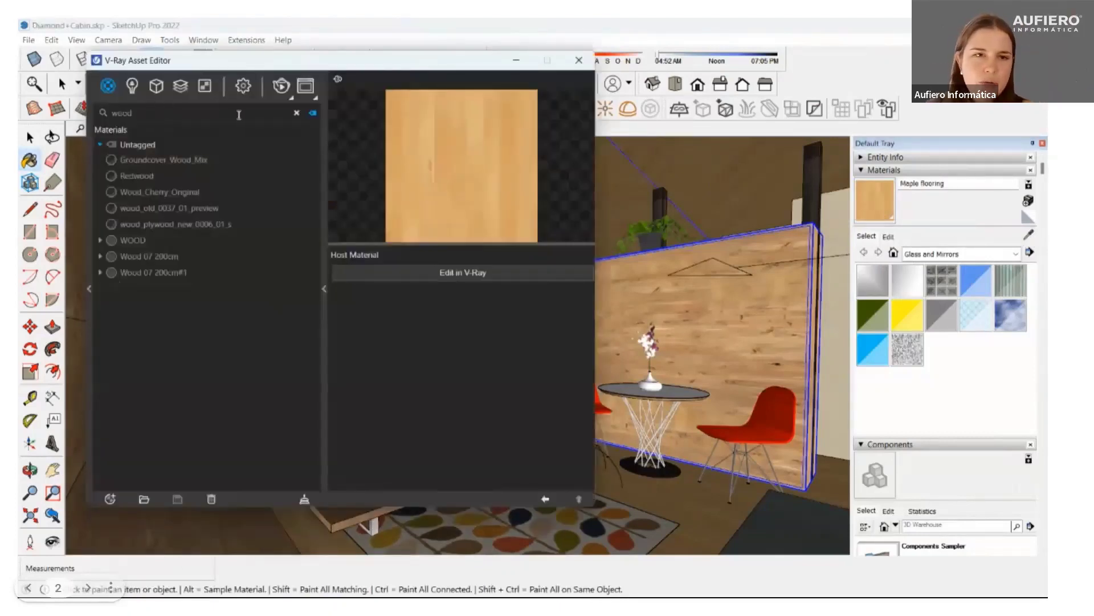
{"action": "left_click", "coordinate": [297, 113]}
{"action": "right_click", "coordinate": [181, 311]}
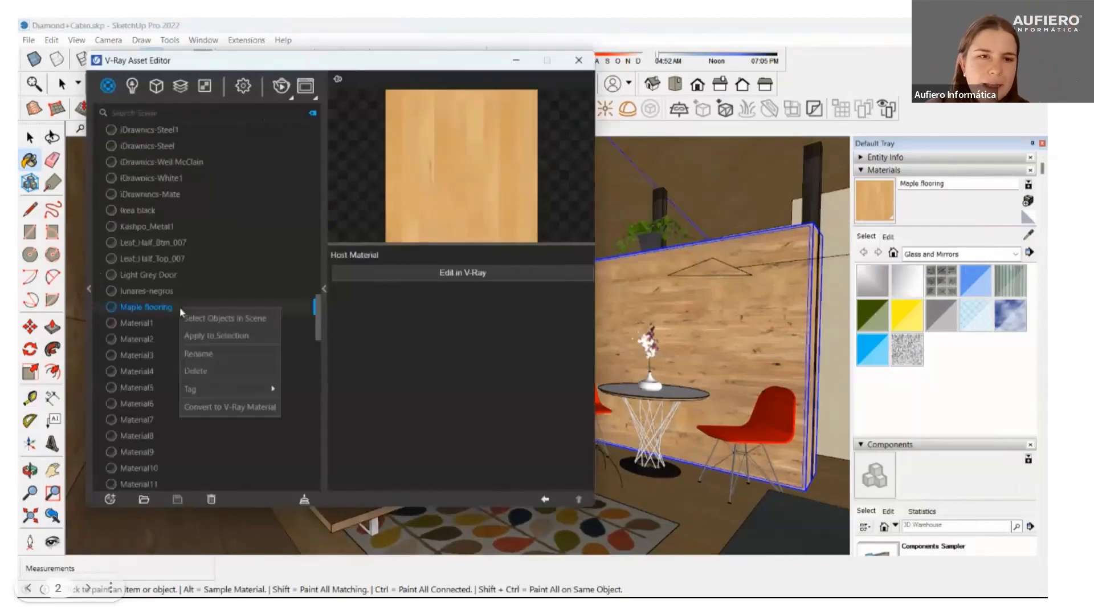
{"action": "left_click", "coordinate": [200, 336]}
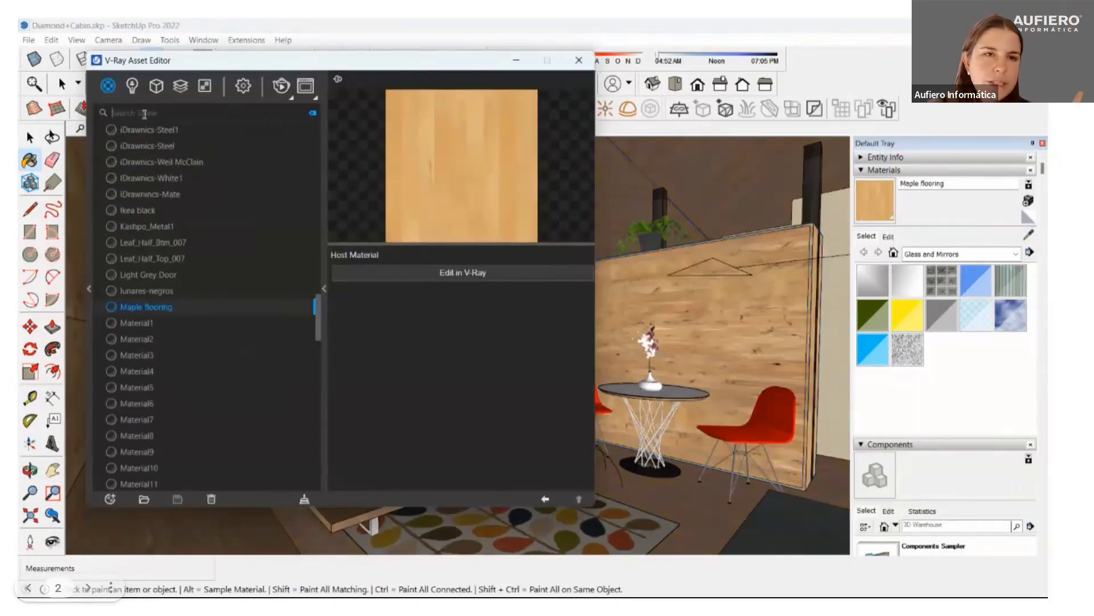
{"action": "type", "text": "wood"}
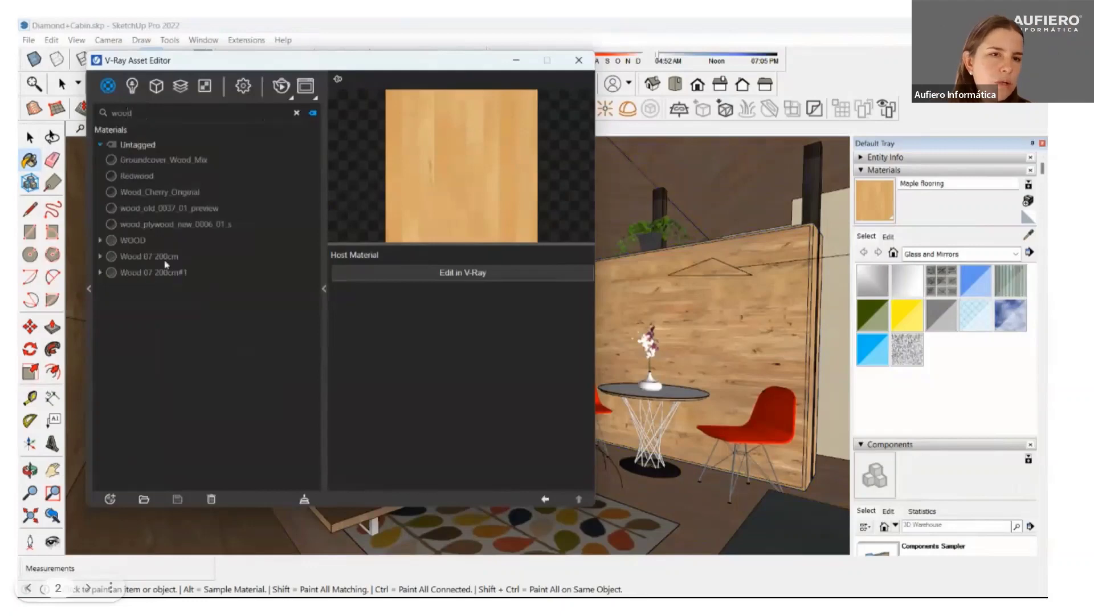
{"action": "right_click", "coordinate": [166, 260]}
{"action": "left_click", "coordinate": [183, 290]}
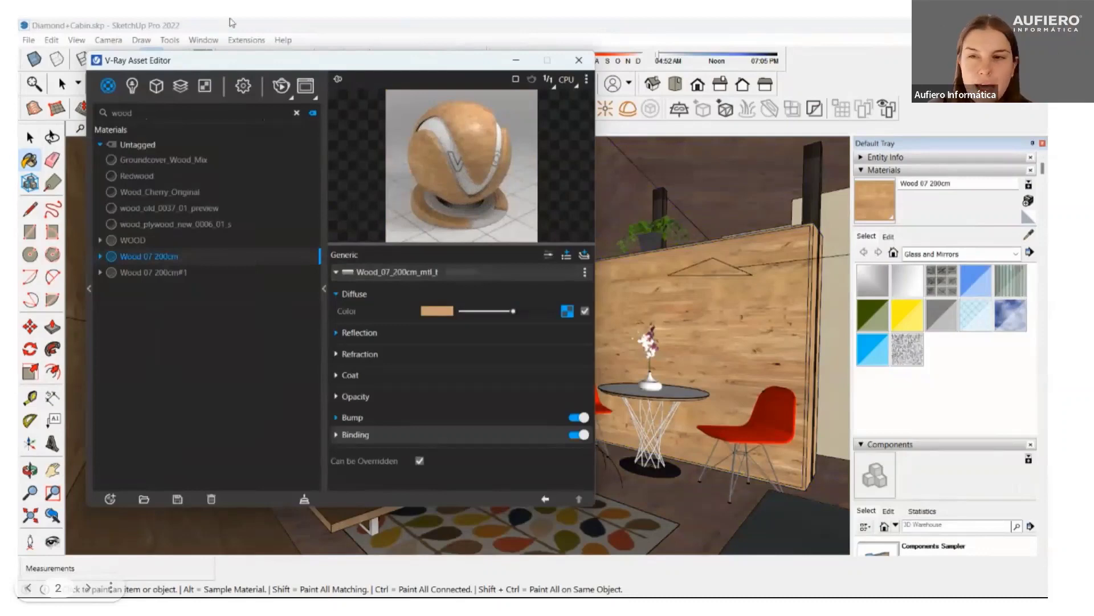
{"action": "left_click", "coordinate": [516, 61]}
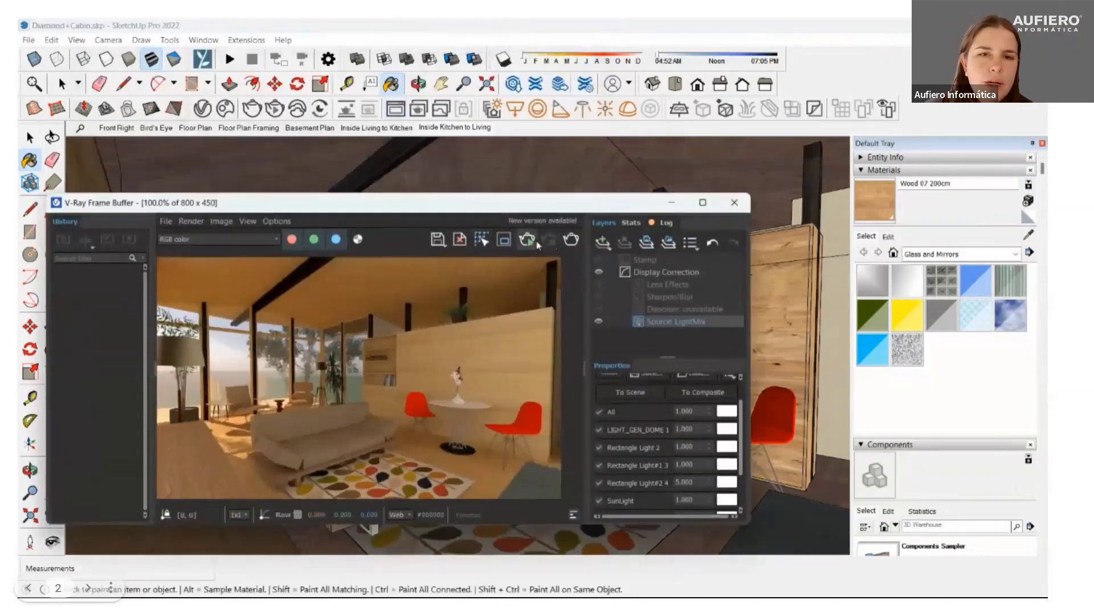
- Render the interior, set LightMix Rectangle Light#2 4 to 3, and close the Frame Buffer
{"action": "left_click", "coordinate": [528, 240]}
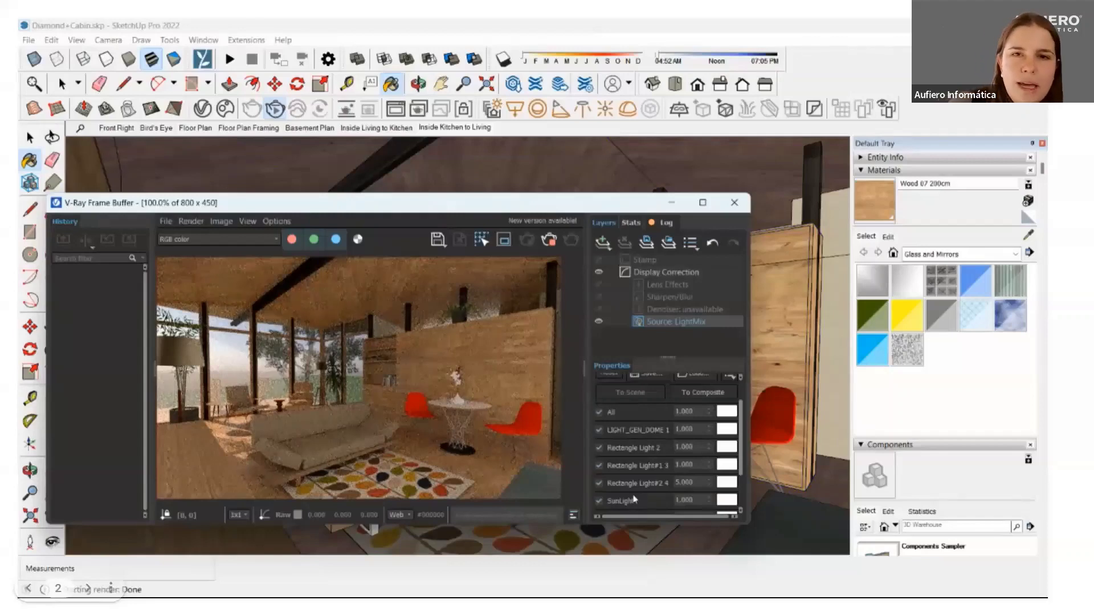
{"action": "type", "text": "3"}
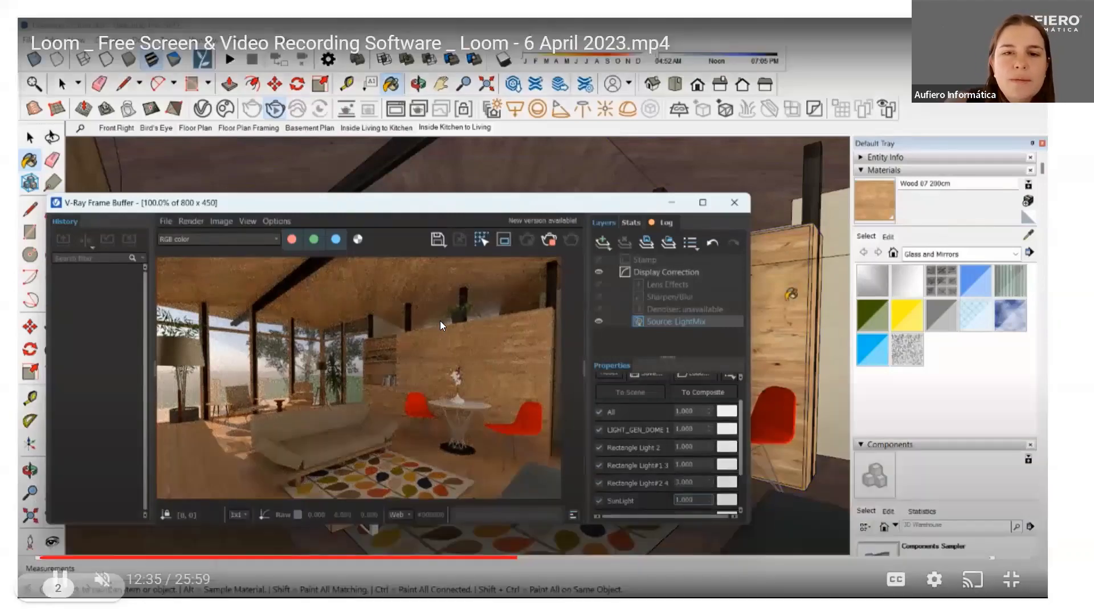
{"action": "left_click", "coordinate": [476, 330]}
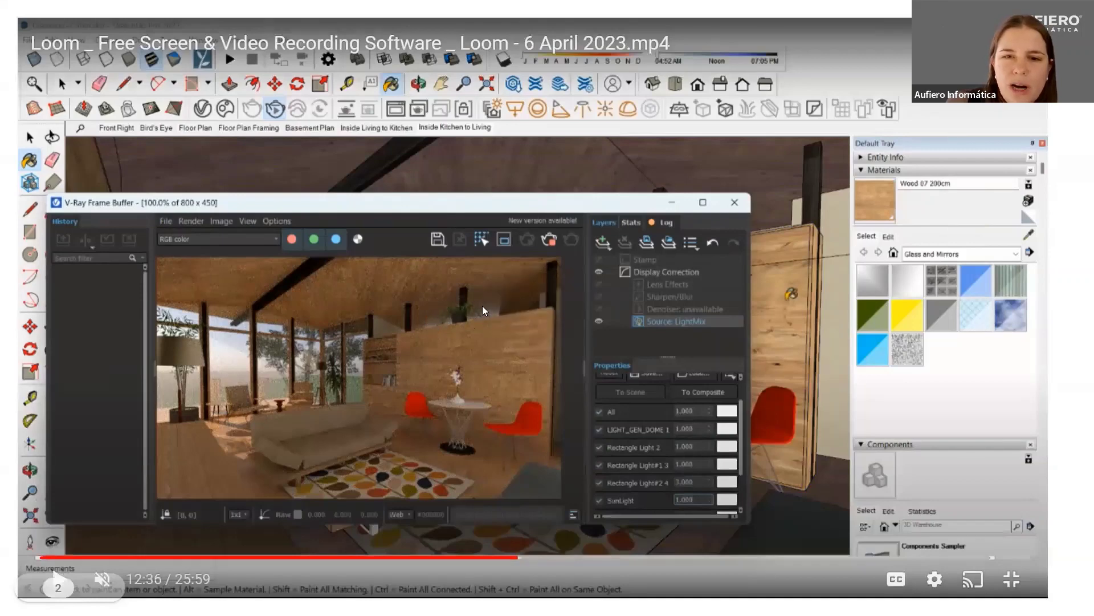
{"action": "left_click", "coordinate": [498, 320]}
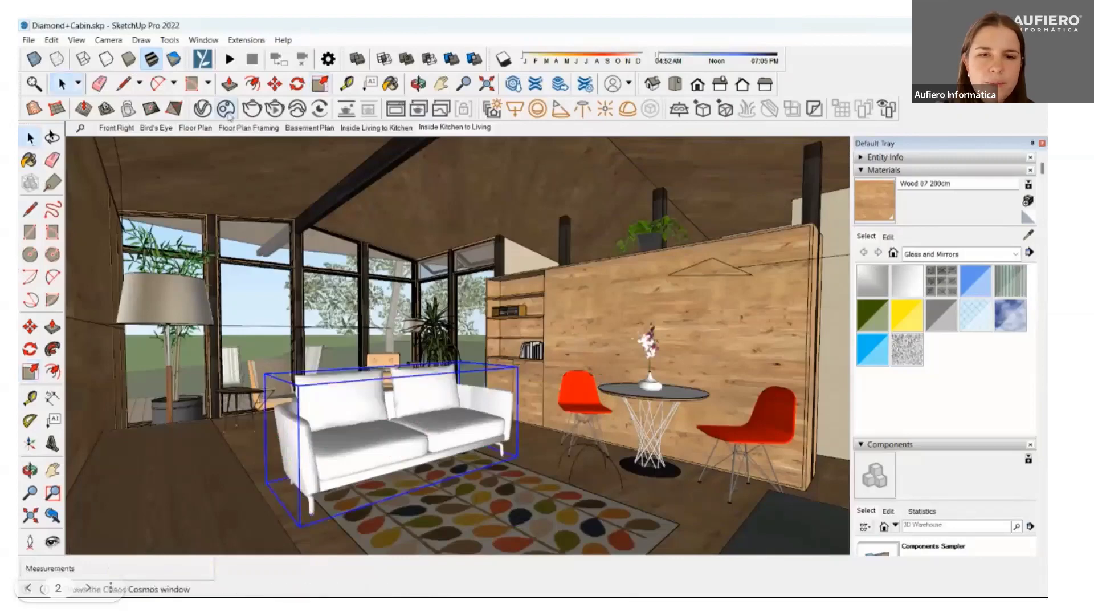
- Search Cosmos for chairs and import the orange plastic chair model
{"action": "left_click", "coordinate": [226, 109]}
{"action": "left_click", "coordinate": [218, 80]}
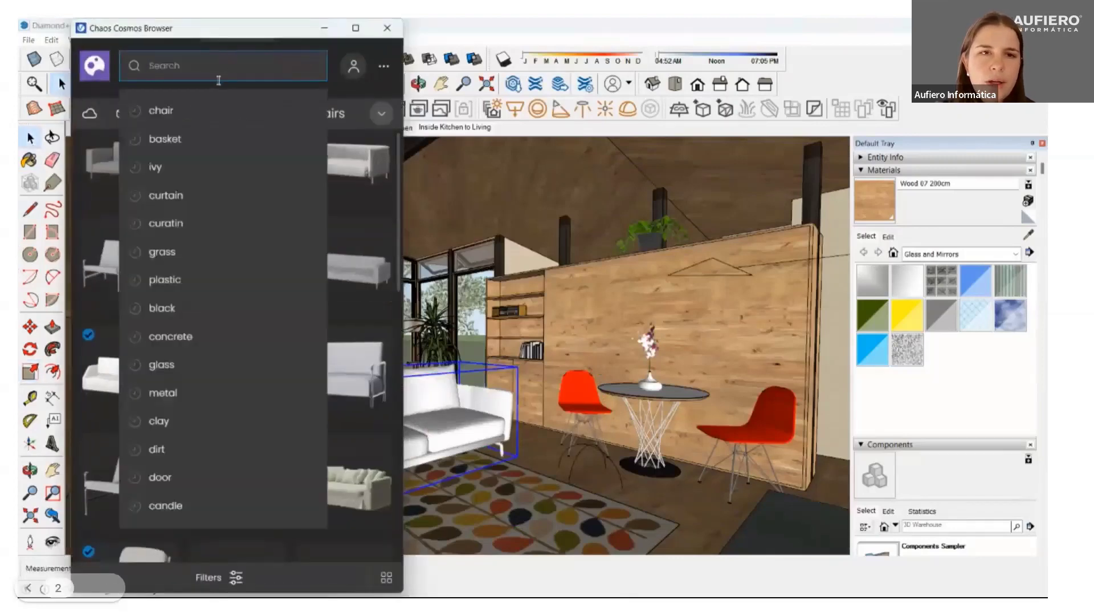
{"action": "left_click", "coordinate": [166, 110]}
{"action": "scroll", "coordinate": [228, 228], "scroll_direction": "down", "scroll_amount": 3}
{"action": "scroll", "coordinate": [259, 371], "scroll_direction": "down", "scroll_amount": 3}
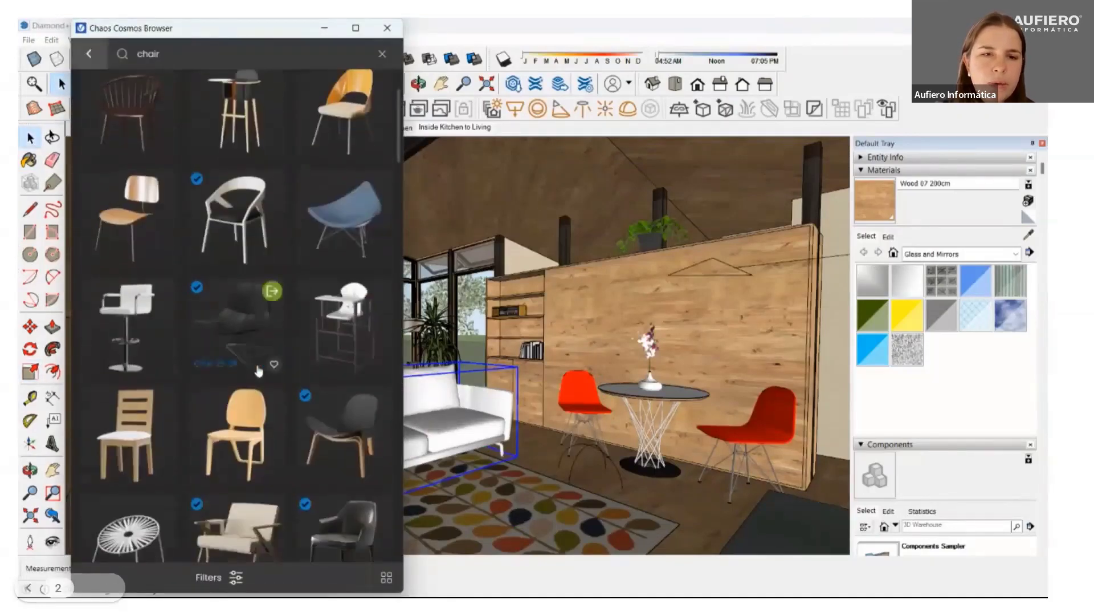
{"action": "scroll", "coordinate": [258, 370], "scroll_direction": "down", "scroll_amount": 2}
{"action": "scroll", "coordinate": [263, 319], "scroll_direction": "down", "scroll_amount": 3}
{"action": "scroll", "coordinate": [250, 285], "scroll_direction": "down", "scroll_amount": 2}
{"action": "scroll", "coordinate": [242, 238], "scroll_direction": "down", "scroll_amount": 3}
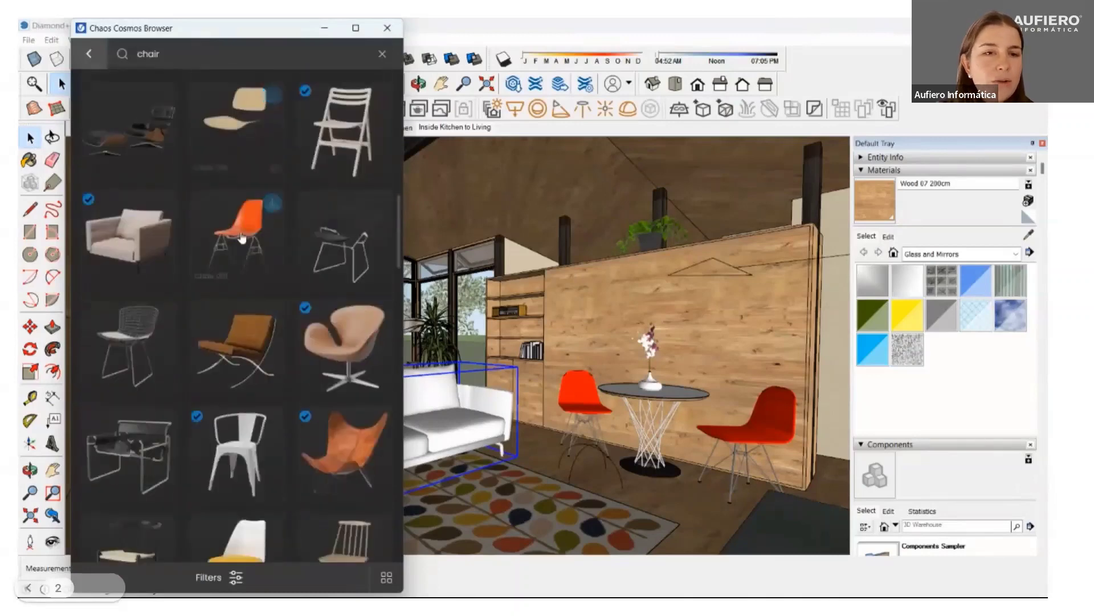
{"action": "left_click", "coordinate": [272, 203]}
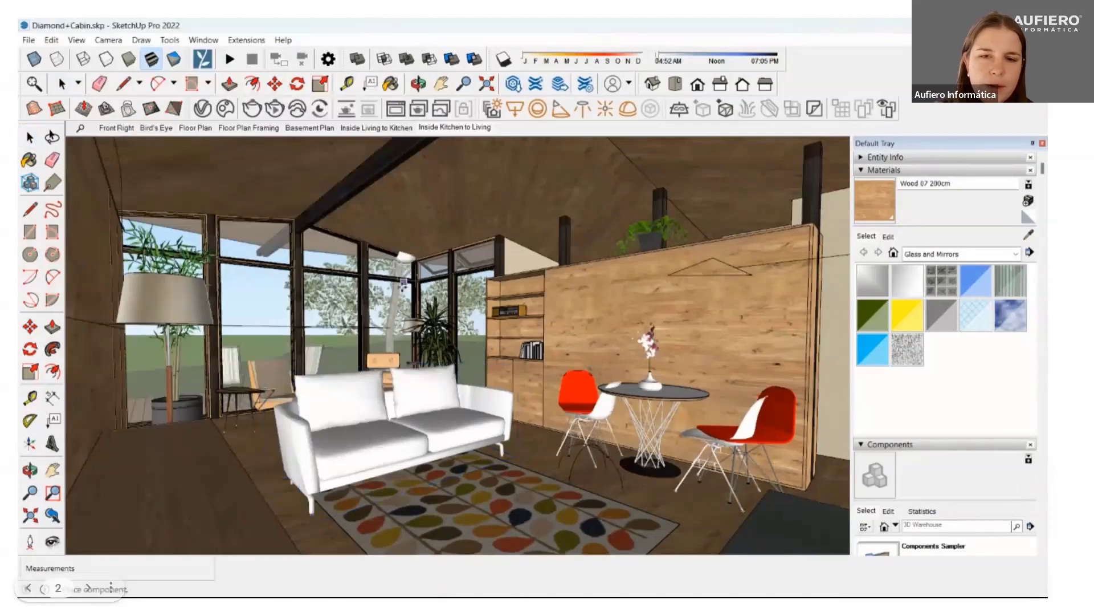
- Place the new chair beside the left red chair and mirror it along the green axis at scale -1
{"action": "left_click", "coordinate": [607, 414]}
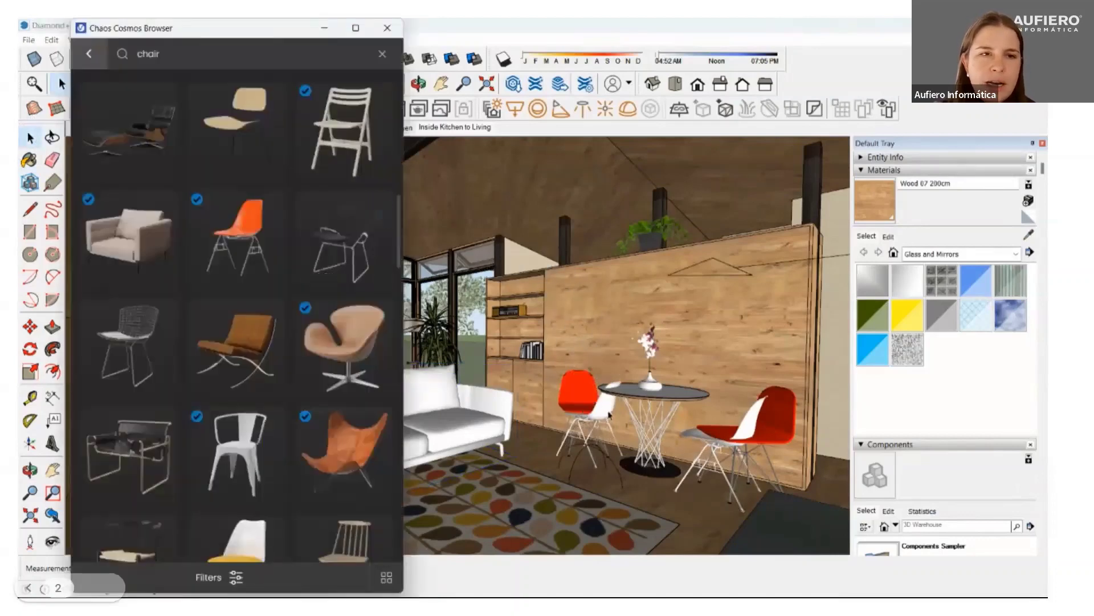
{"action": "left_click", "coordinate": [451, 147]}
{"action": "left_click", "coordinate": [320, 84]}
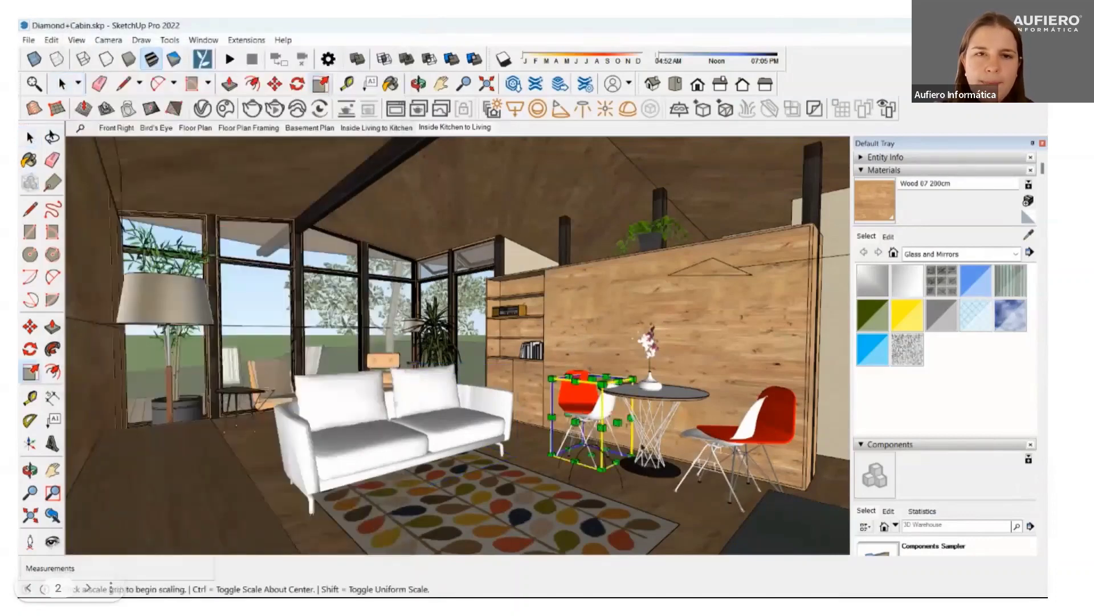
{"action": "left_click", "coordinate": [632, 428]}
{"action": "key", "text": "Return"}
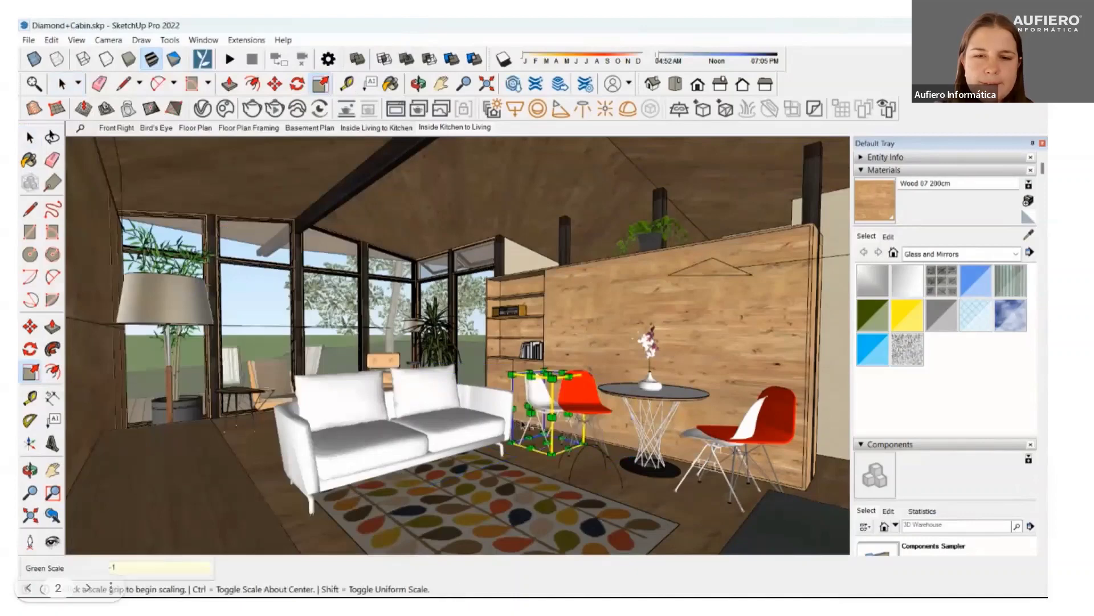
{"action": "key", "text": "space"}
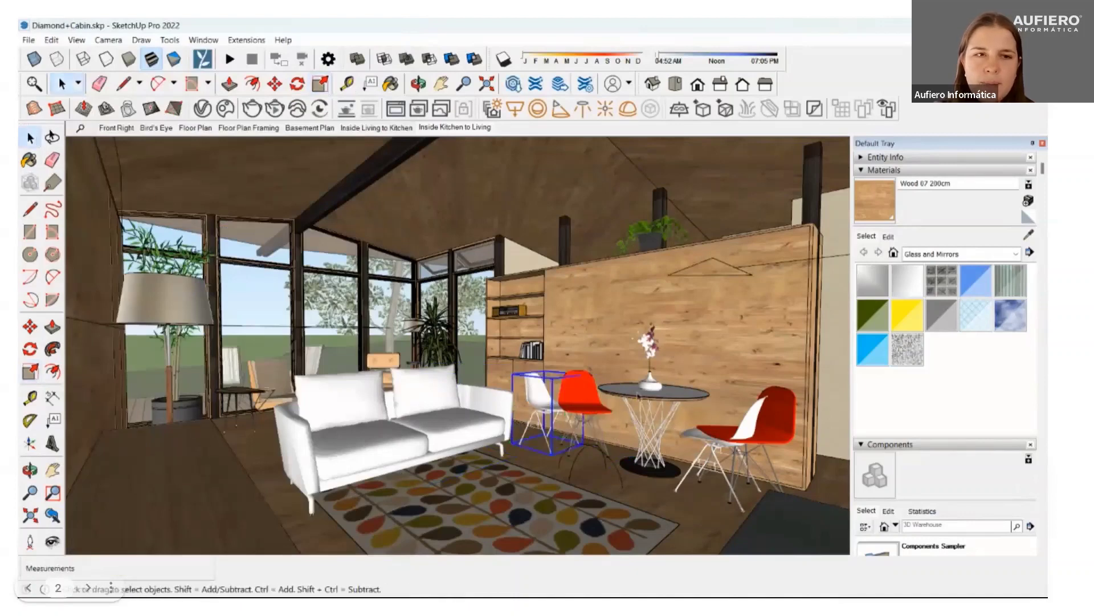
- Inside the table-and-chairs group, repaint the red dining chairs white
{"action": "left_click", "coordinate": [591, 403]}
{"action": "double_click", "coordinate": [591, 403]}
{"action": "left_click", "coordinate": [582, 399]}
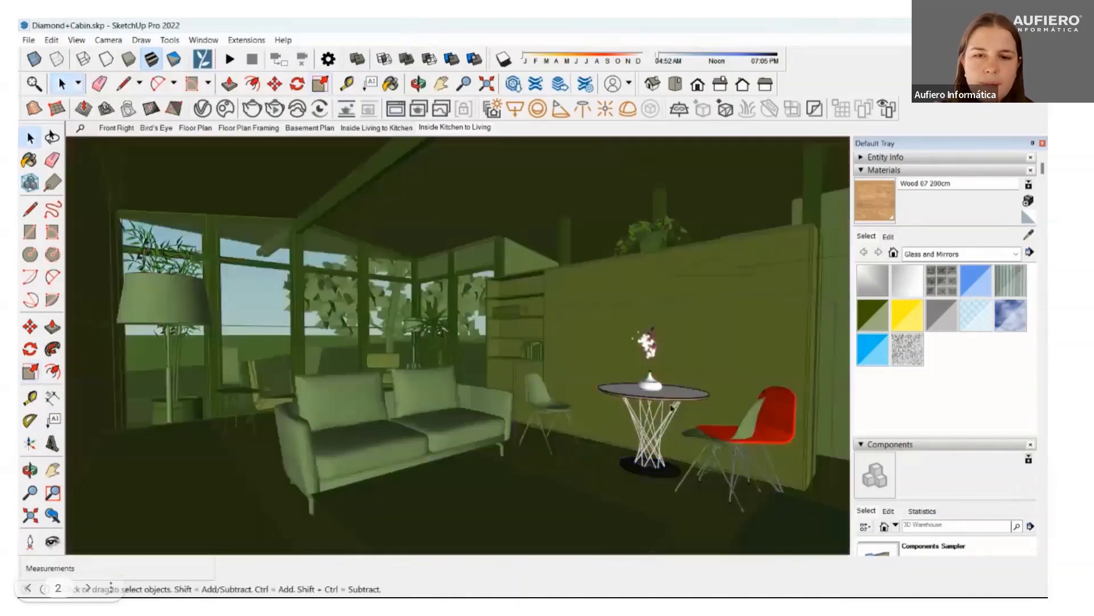
{"action": "left_click", "coordinate": [776, 423]}
- Move the left white chair in beside the table
{"action": "left_click", "coordinate": [547, 399]}
{"action": "key", "text": "m"}
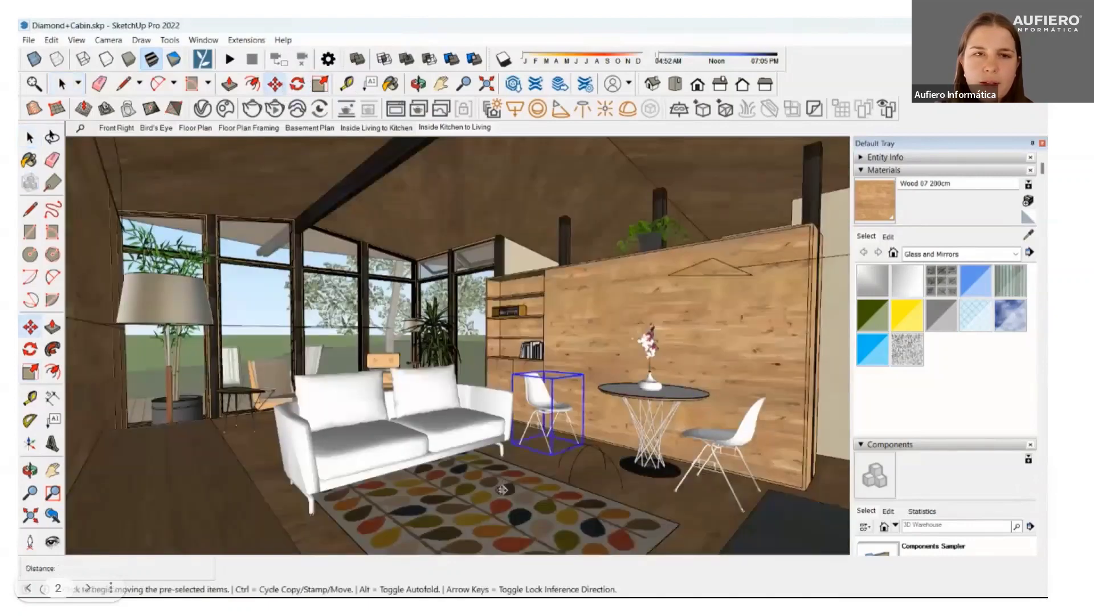
{"action": "left_click", "coordinate": [516, 496]}
{"action": "left_click", "coordinate": [548, 511]}
{"action": "key", "text": "space"}
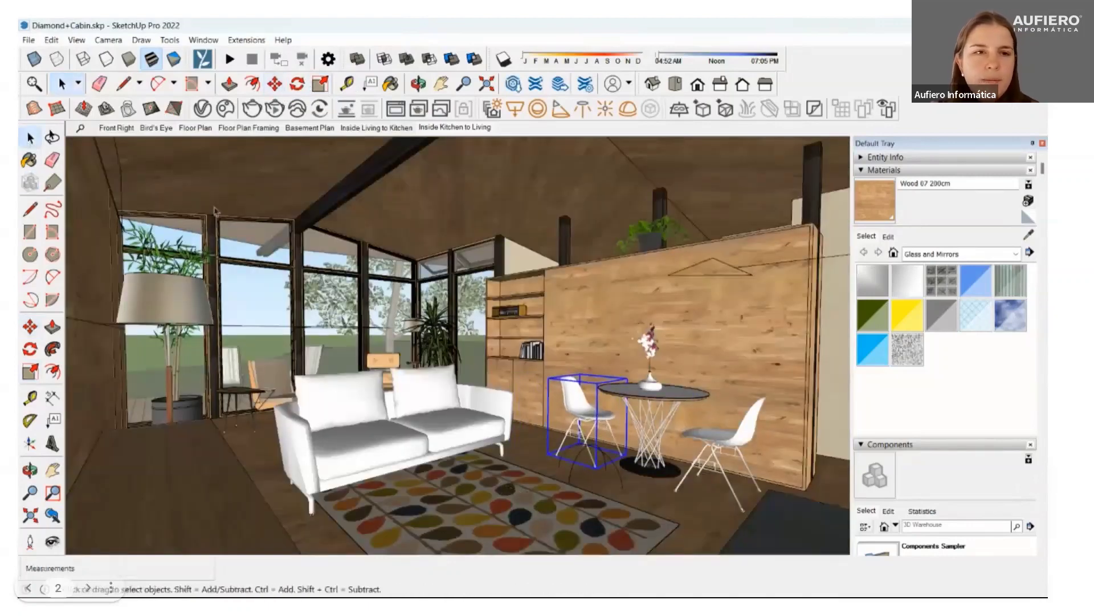
- Delete the flower vase from the table group and bring up the V-Ray Frame Buffer
{"action": "left_click", "coordinate": [649, 348]}
{"action": "double_click", "coordinate": [649, 348]}
{"action": "key", "text": "Delete"}
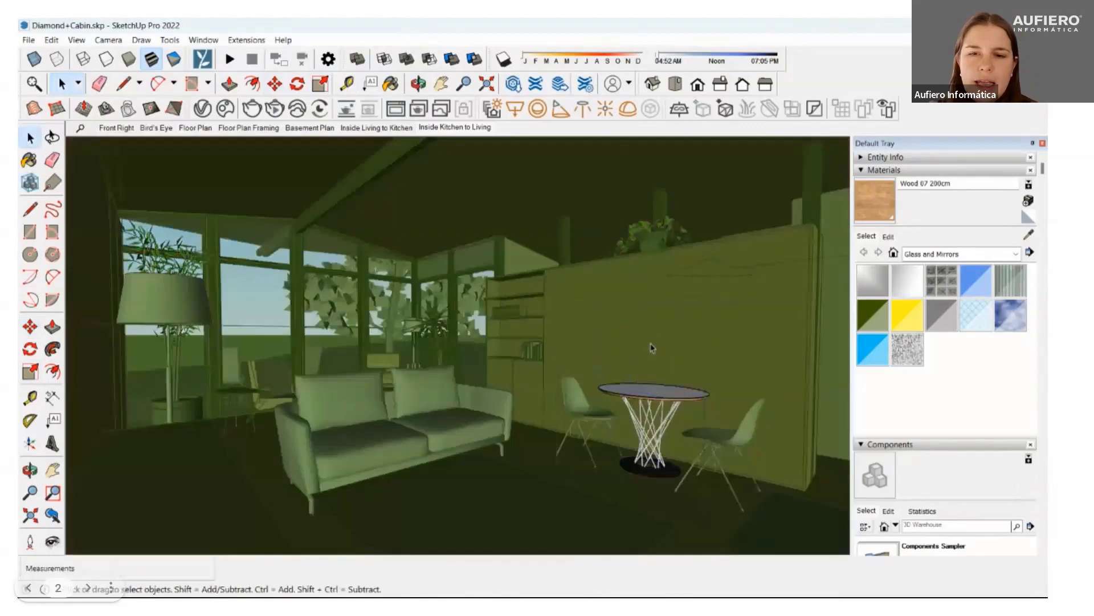
{"action": "left_click", "coordinate": [644, 363]}
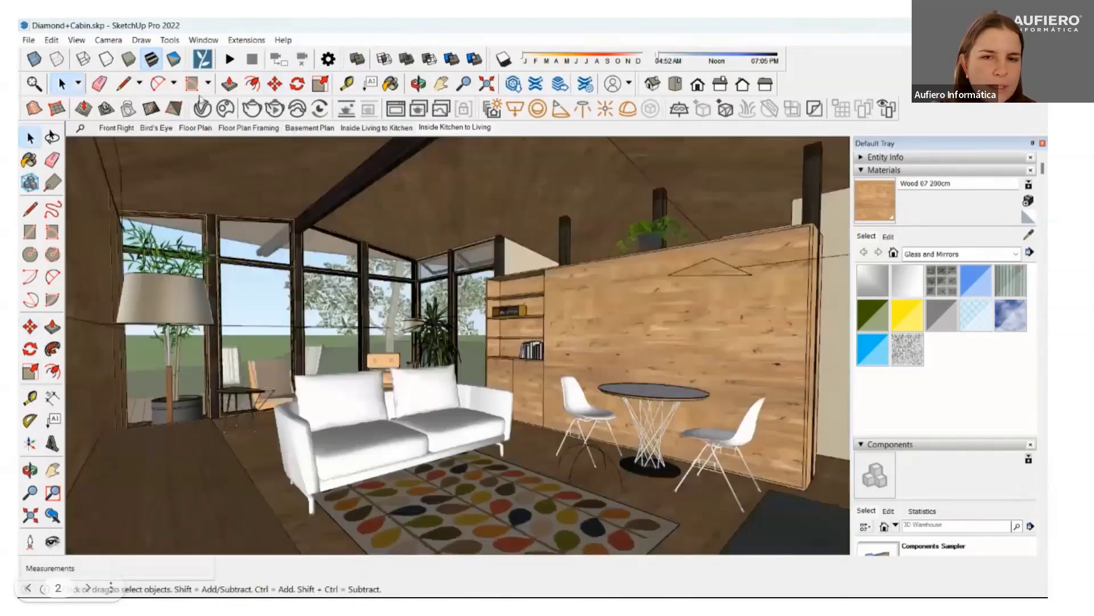
{"action": "left_click", "coordinate": [346, 109]}
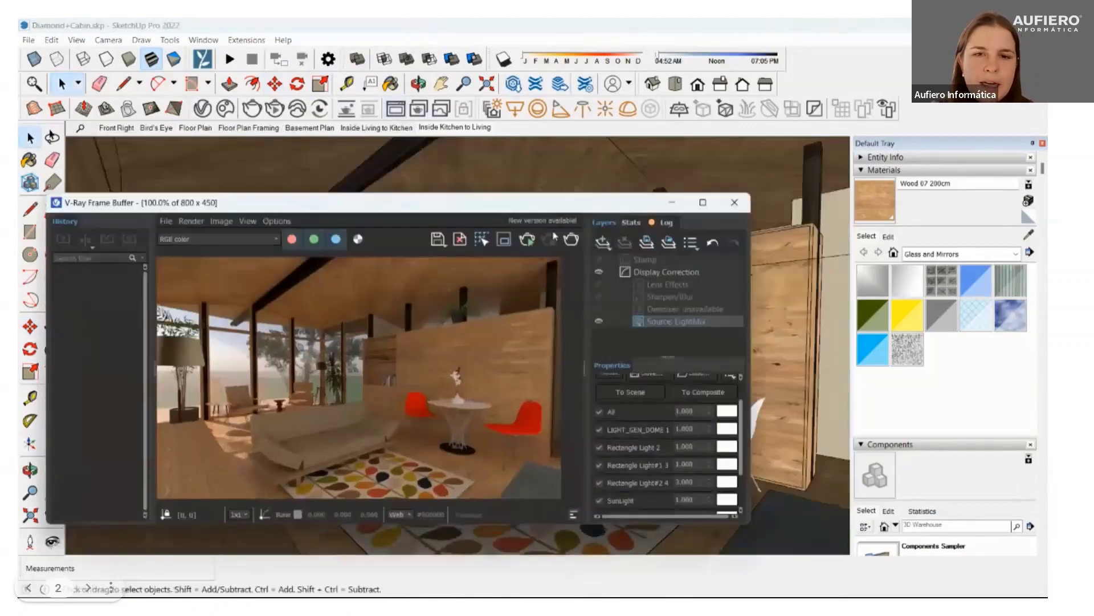
- Render the living-room view, abort it once it looks good, and minimise the Frame Buffer
{"action": "left_click", "coordinate": [528, 239]}
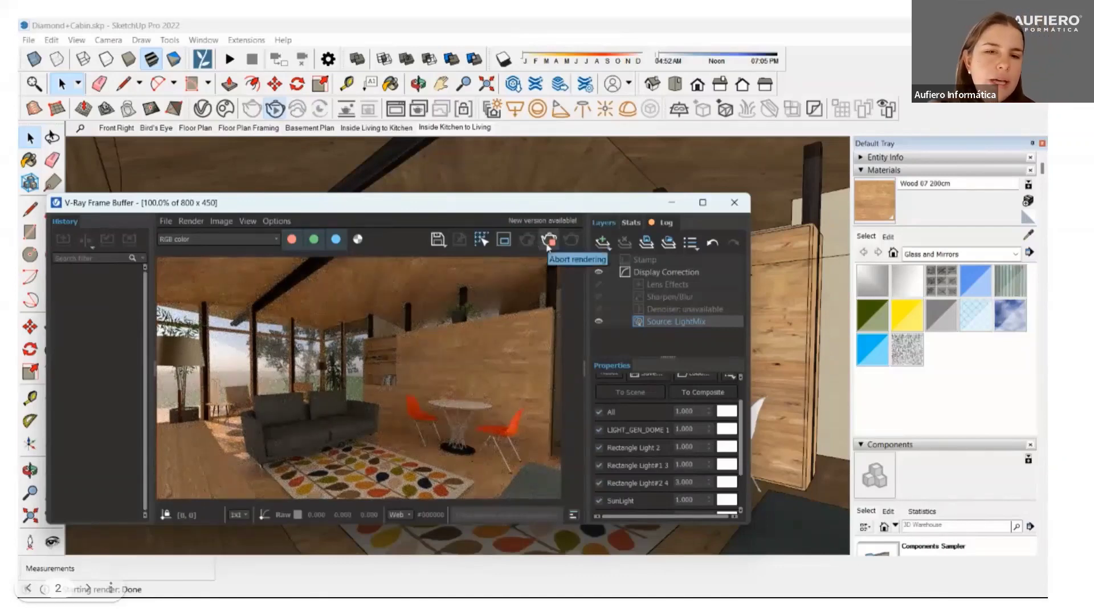
{"action": "left_click", "coordinate": [549, 241]}
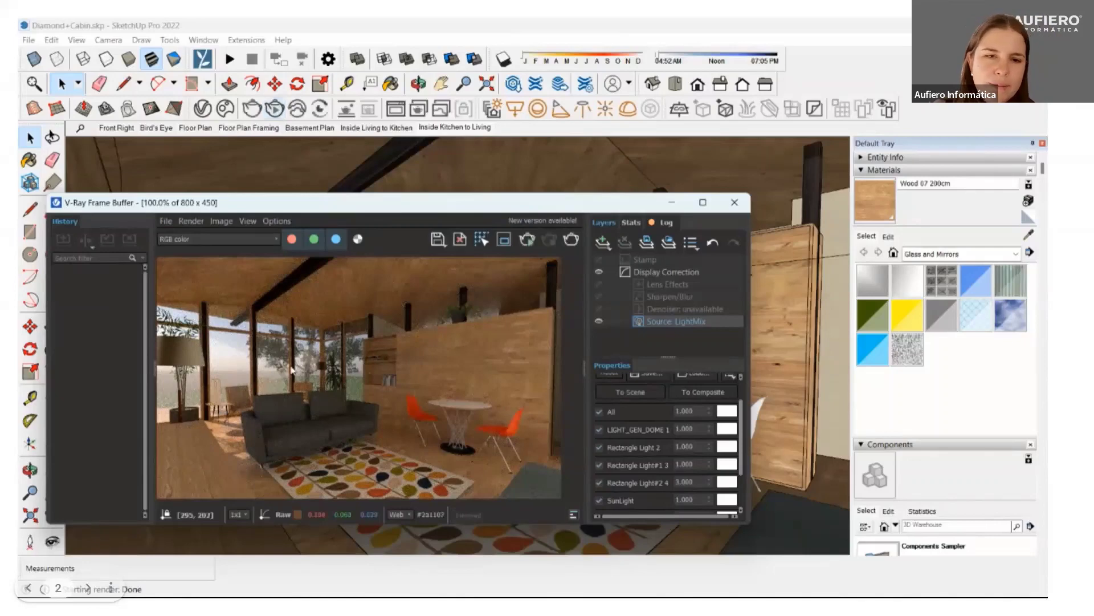
{"action": "left_click", "coordinate": [671, 205]}
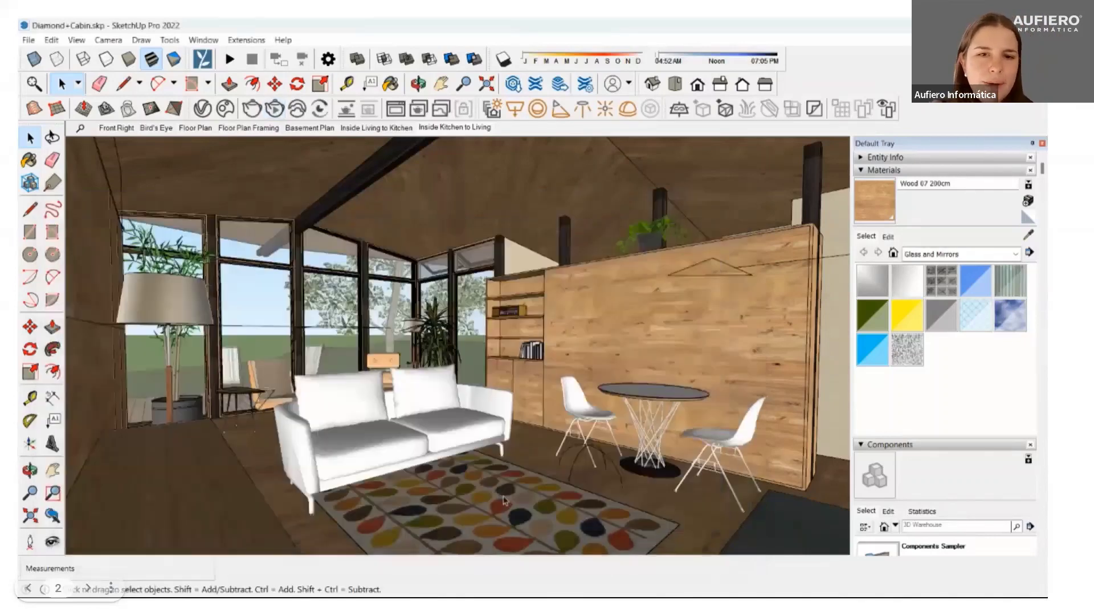
- Search Cosmos for 'rug', place the grey Rug 007 on the floor, and reopen the render window
{"action": "left_click", "coordinate": [224, 114]}
{"action": "left_click", "coordinate": [173, 51]}
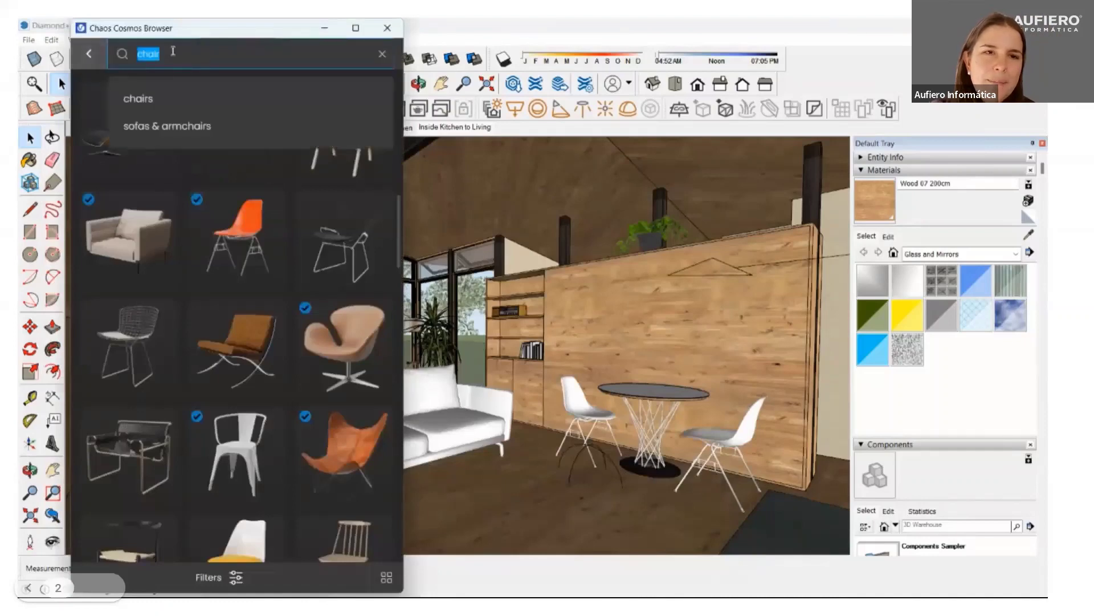
{"action": "type", "text": "rug"}
{"action": "key", "text": "Return"}
{"action": "scroll", "coordinate": [241, 430], "scroll_direction": "down", "scroll_amount": 3}
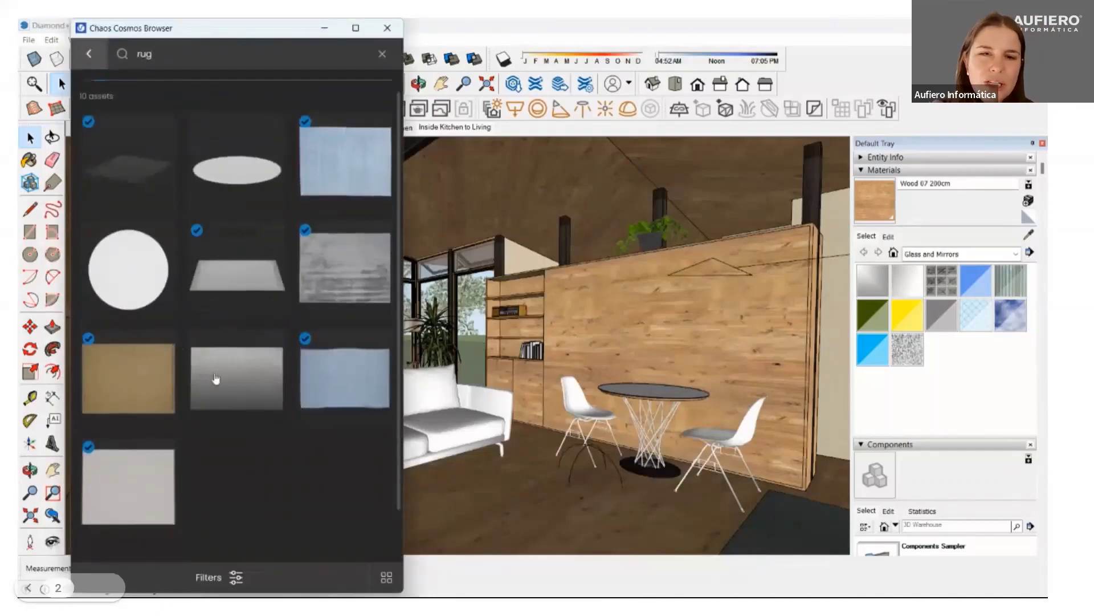
{"action": "left_click", "coordinate": [381, 126]}
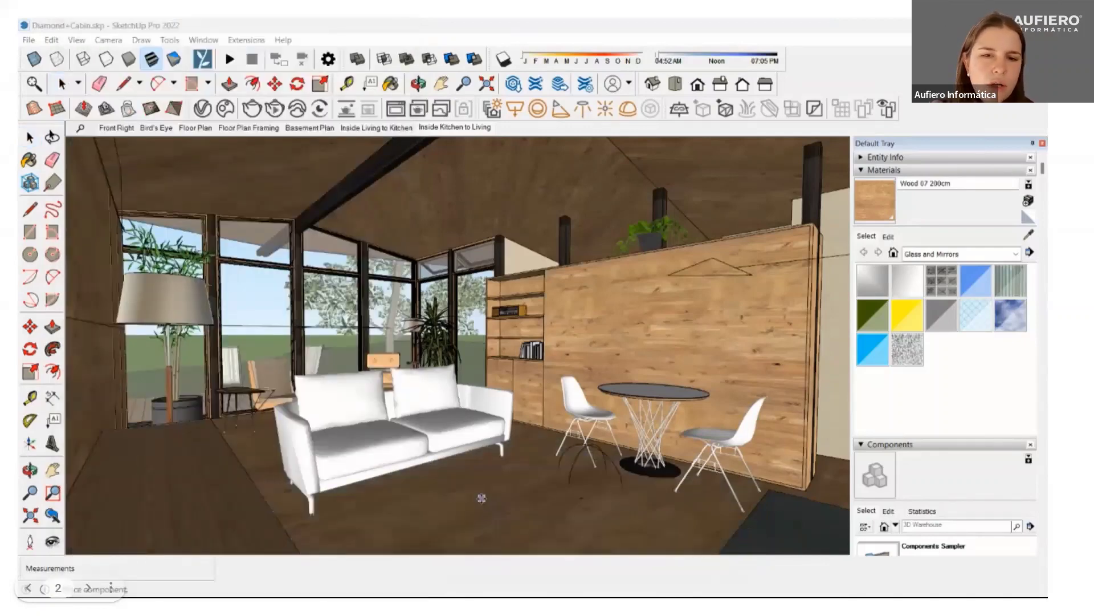
{"action": "left_click", "coordinate": [482, 498]}
{"action": "left_click", "coordinate": [31, 141]}
{"action": "left_click", "coordinate": [324, 28]}
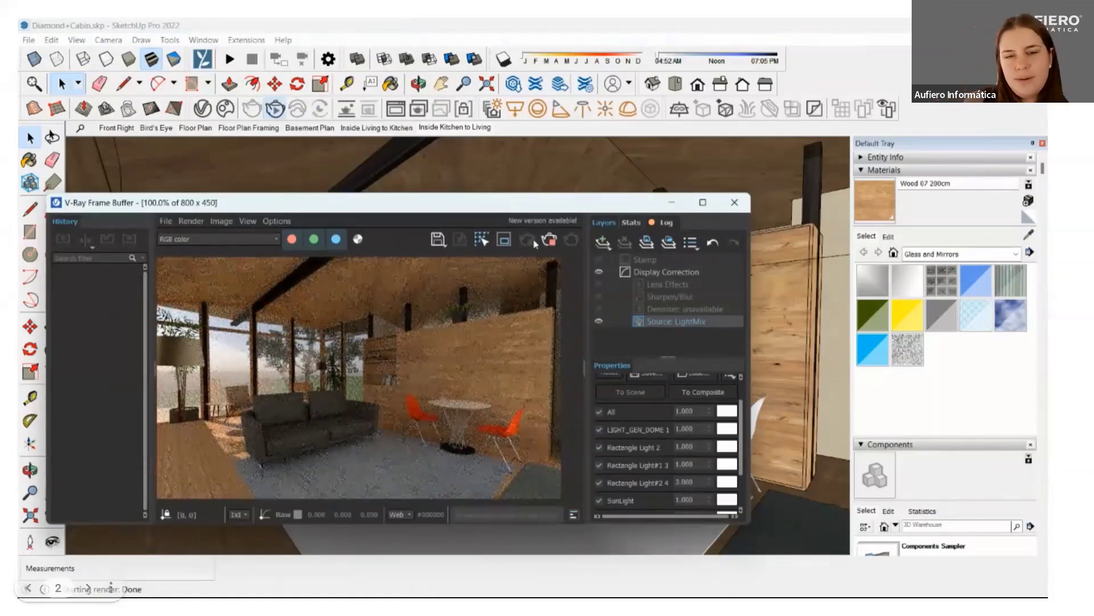
- Shorten the Frame Buffer and orbit the view toward the sofa, rug and table
{"action": "left_click_drag", "start_coordinate": [507, 194], "coordinate": [499, 226]}
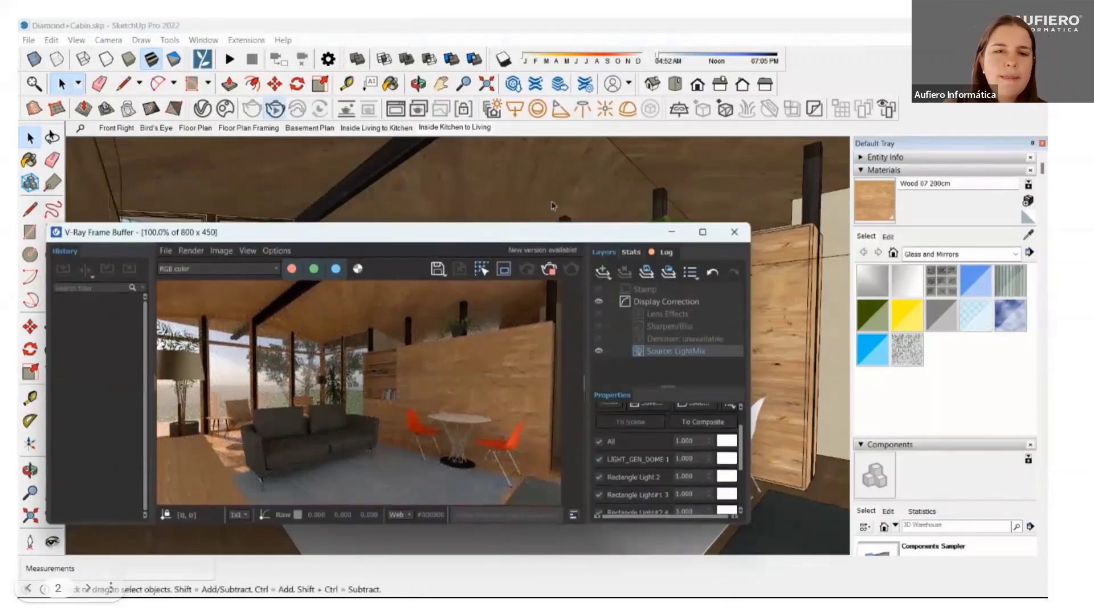
{"action": "middle_click_drag", "start_coordinate": [552, 206], "coordinate": [394, 179]}
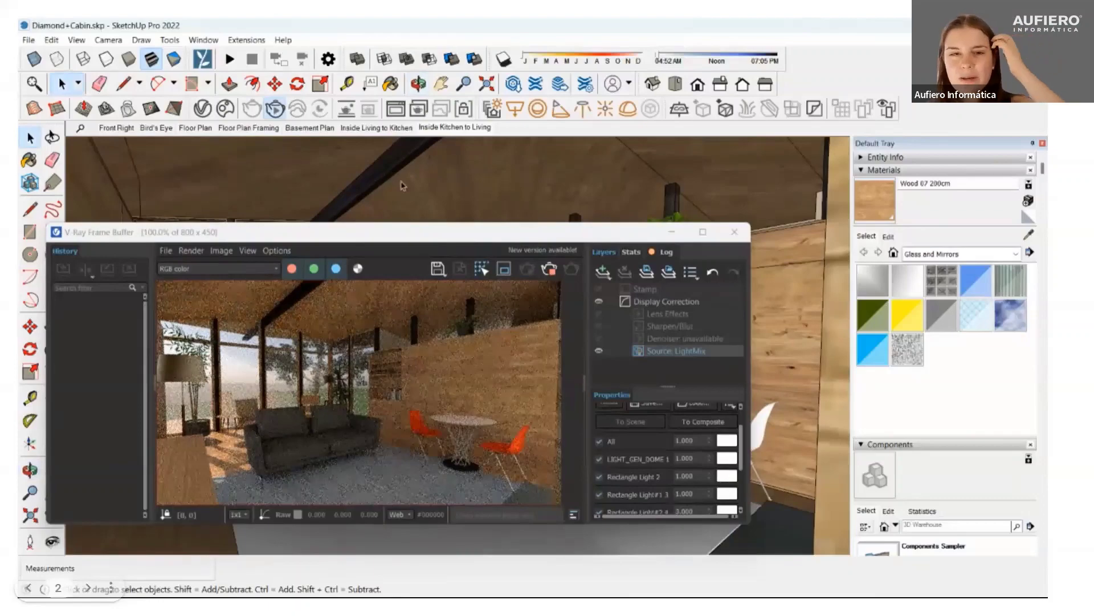
{"action": "middle_click_drag", "start_coordinate": [569, 173], "coordinate": [561, 172]}
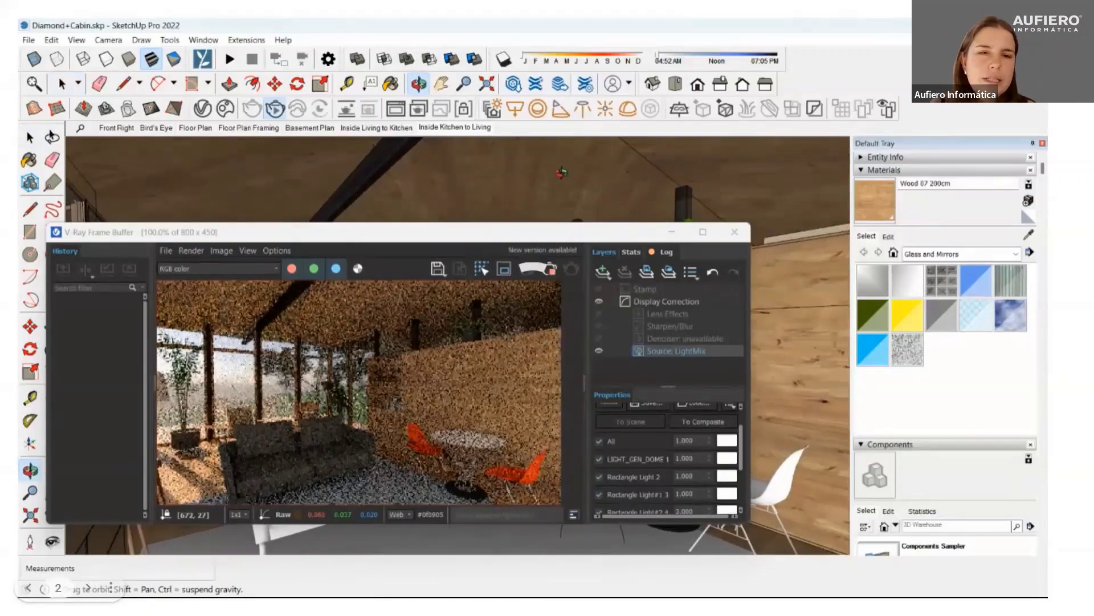
{"action": "middle_click_drag", "start_coordinate": [562, 172], "coordinate": [541, 171]}
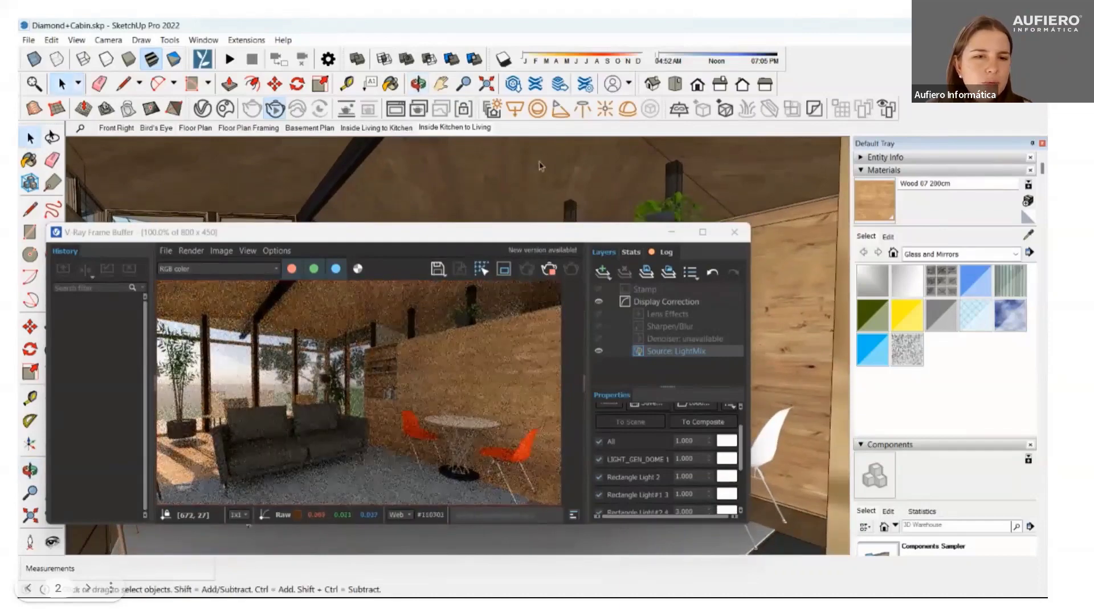
{"action": "middle_click_drag", "start_coordinate": [539, 159], "coordinate": [538, 159]}
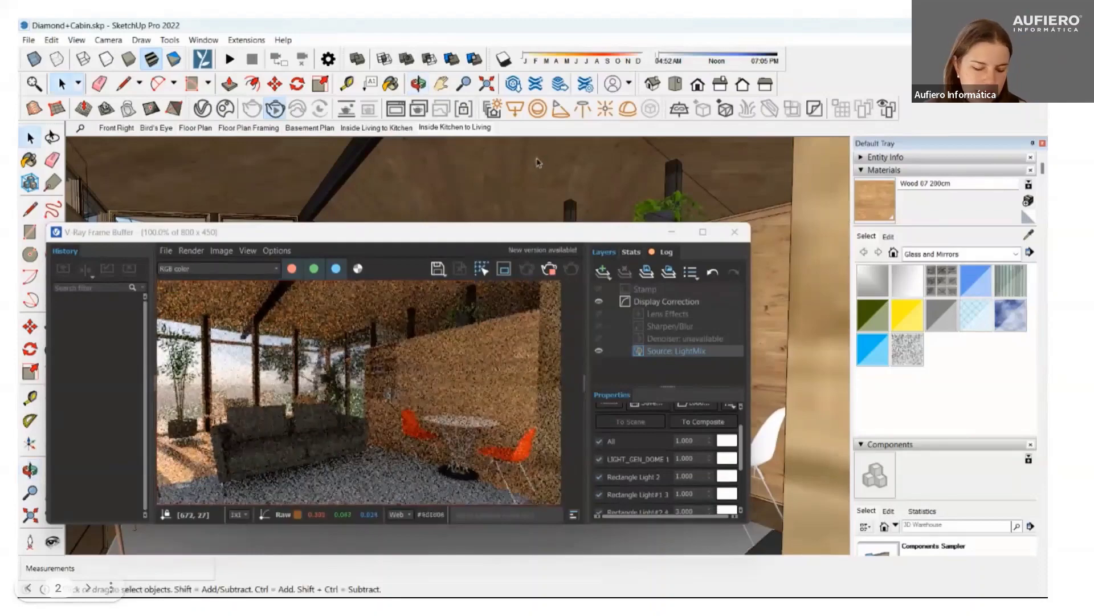
- Refine the camera angle and update the Inside Kitchen to Living scene with it
{"action": "right_click", "coordinate": [810, 312]}
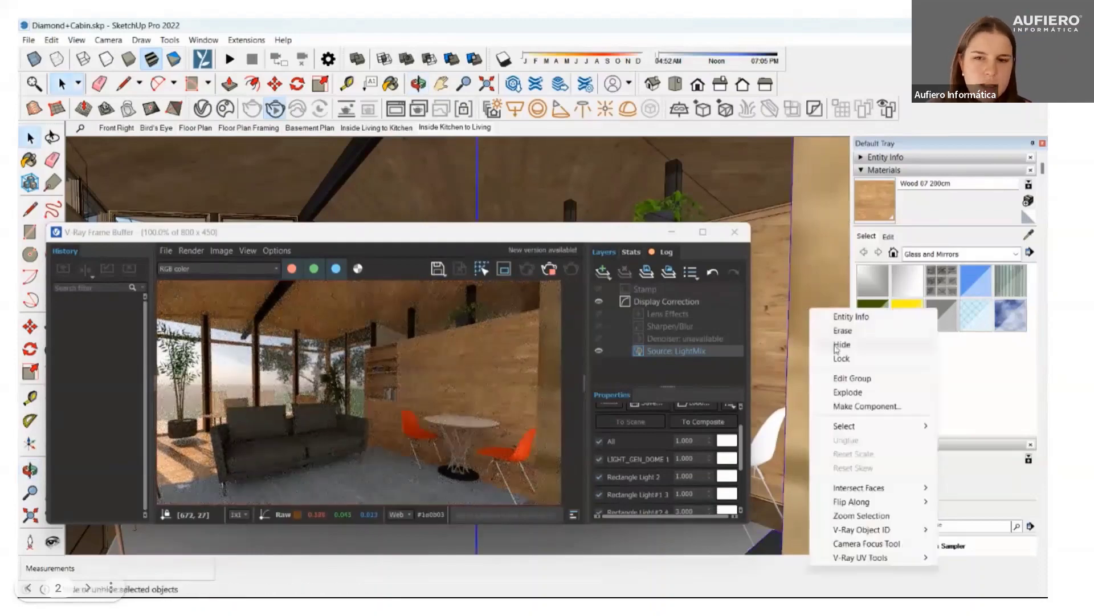
{"action": "middle_click_drag", "start_coordinate": [810, 312], "coordinate": [792, 322]}
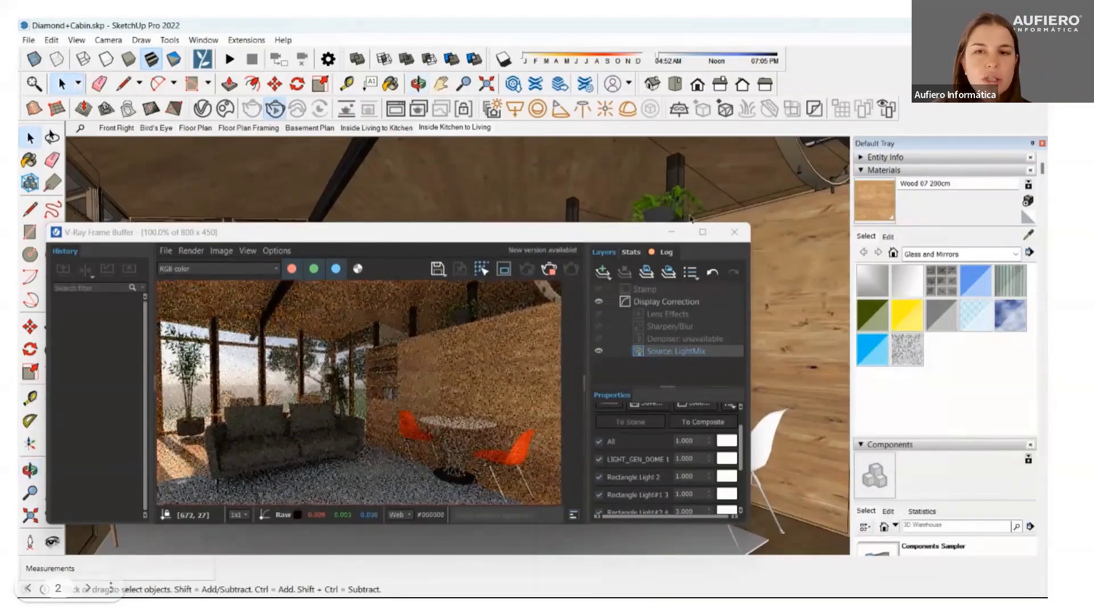
{"action": "right_click", "coordinate": [809, 166]}
{"action": "key", "text": "Escape"}
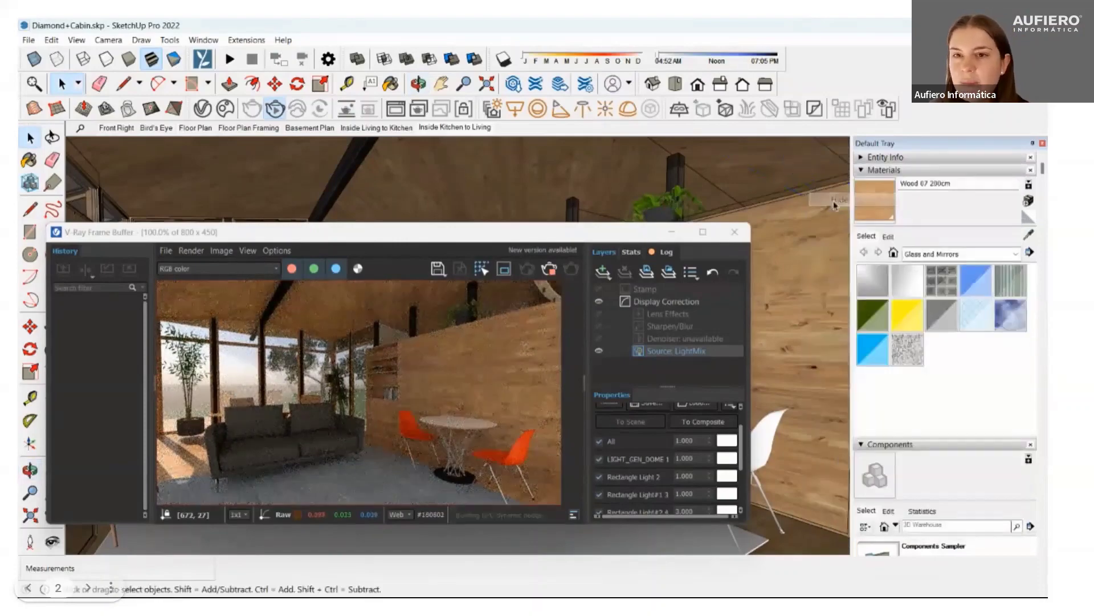
{"action": "middle_click_drag", "start_coordinate": [459, 177], "coordinate": [451, 181]}
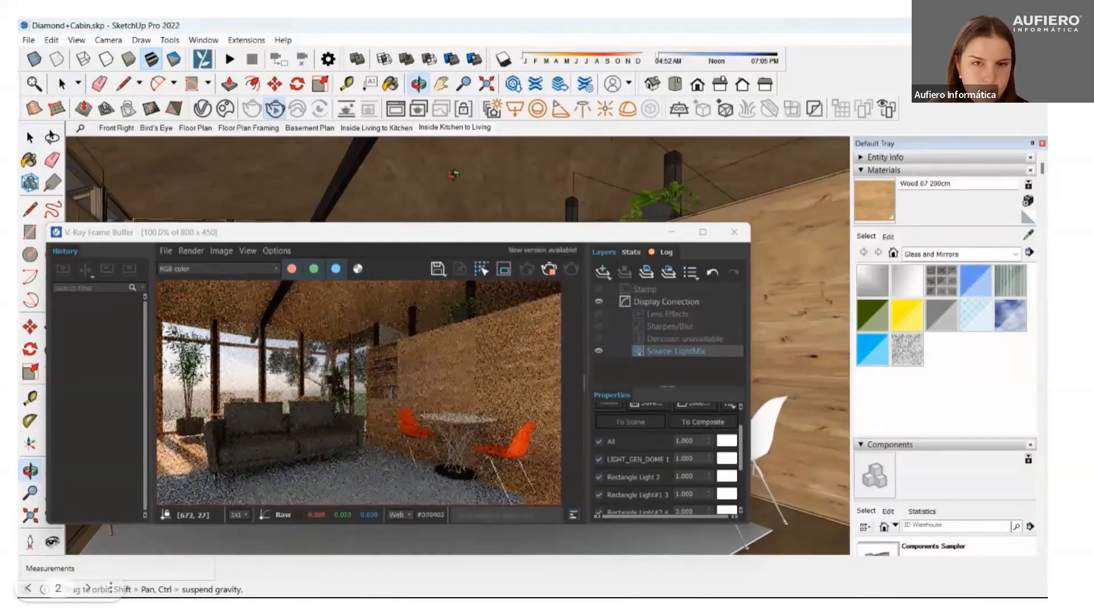
{"action": "key", "text": "space"}
{"action": "right_click", "coordinate": [467, 128]}
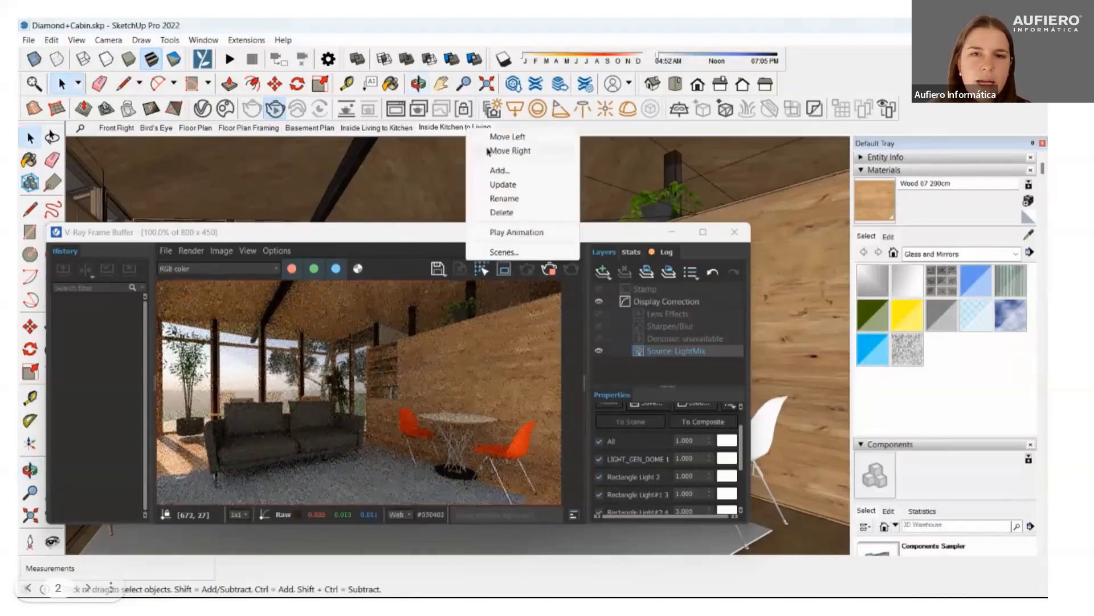
{"action": "left_click", "coordinate": [497, 184]}
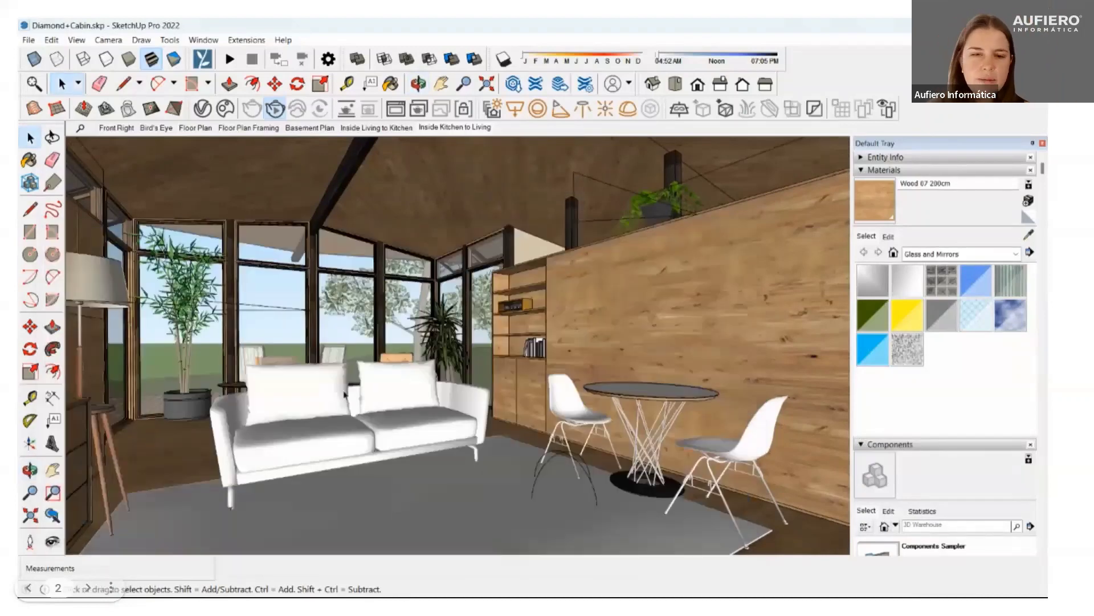
- Scale the sofa to 0.84 of its height and check it in the render window
{"action": "left_click", "coordinate": [322, 85]}
{"action": "left_click_drag", "start_coordinate": [362, 368], "coordinate": [379, 385]}
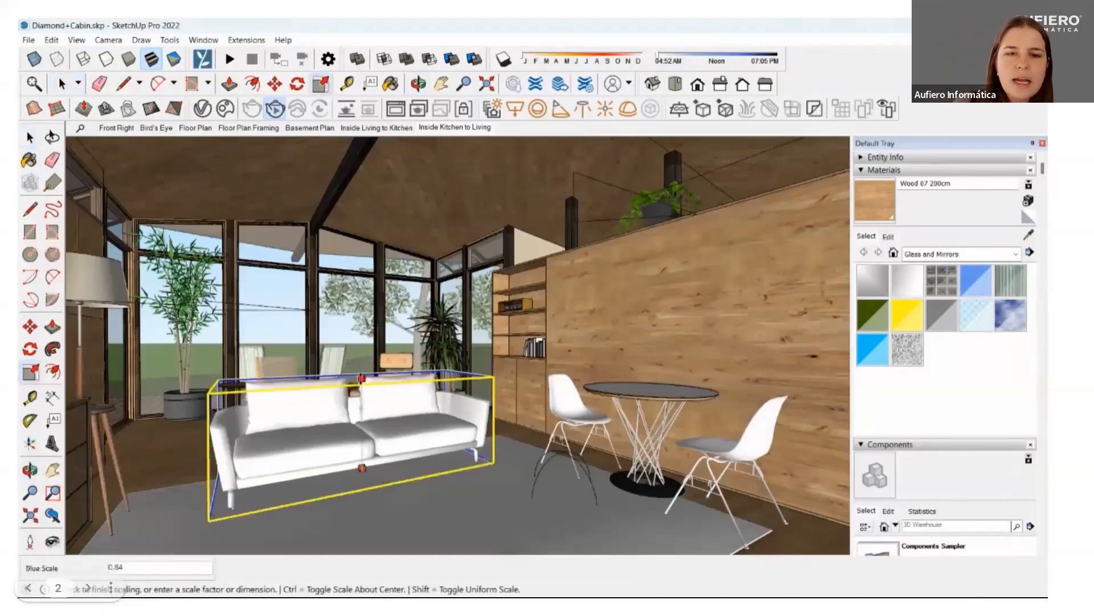
{"action": "left_click", "coordinate": [30, 137]}
{"action": "left_click", "coordinate": [396, 108]}
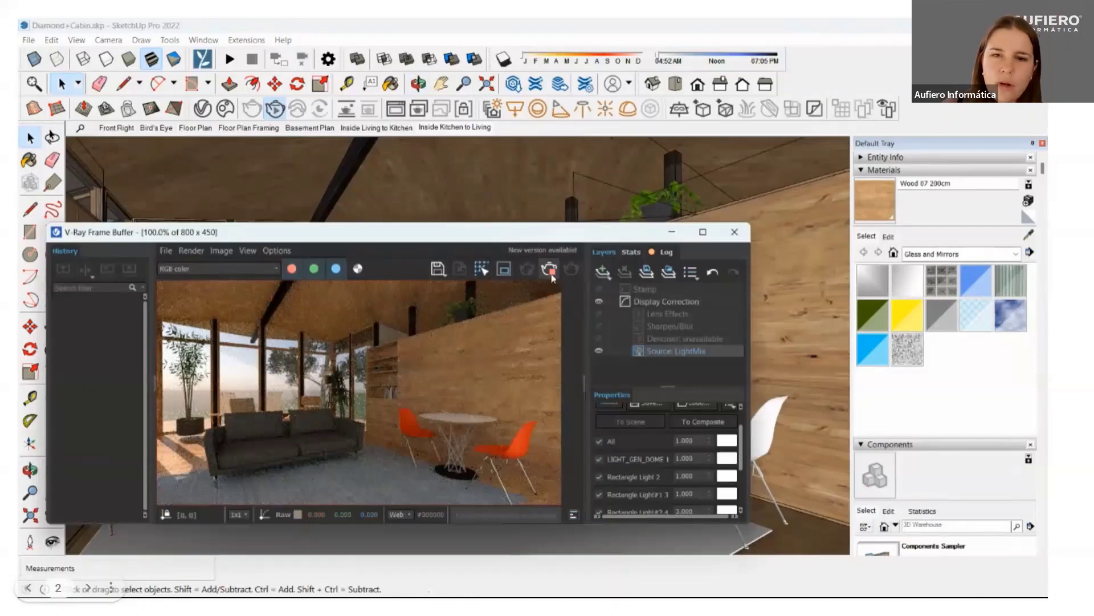
{"action": "left_click", "coordinate": [672, 232]}
- Move the sofa further left on the rug
{"action": "key", "text": "m"}
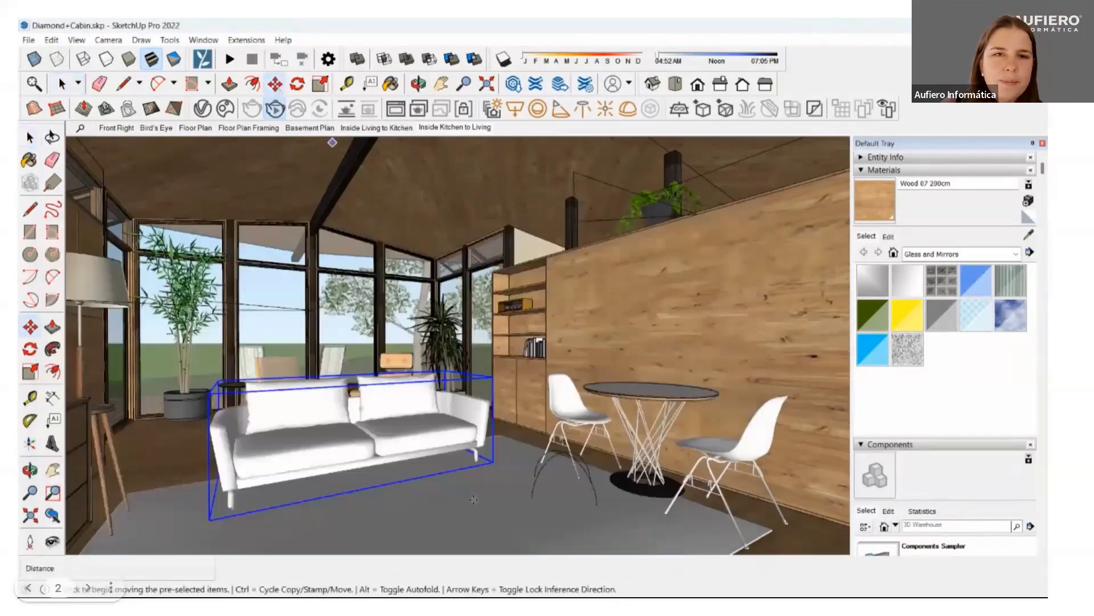
{"action": "left_click", "coordinate": [473, 512]}
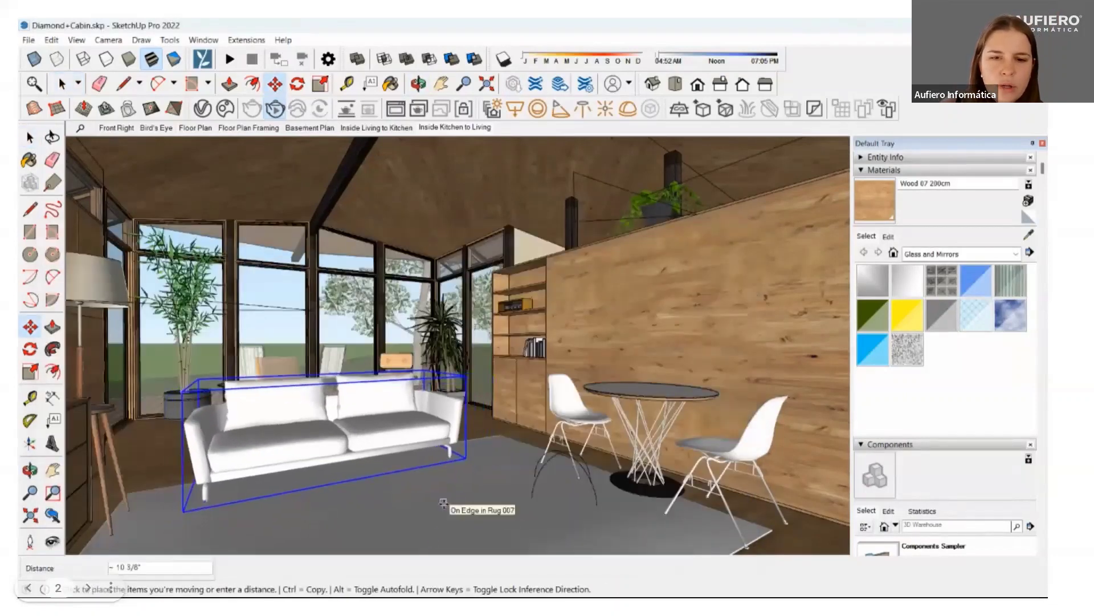
{"action": "left_click", "coordinate": [444, 503]}
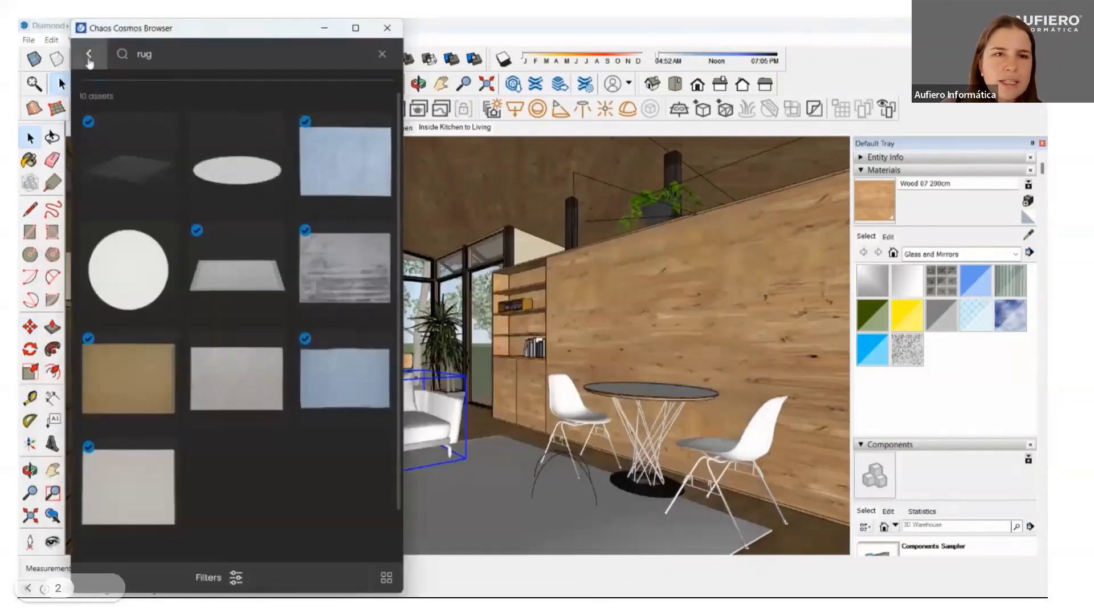
- Browse the Cosmos 3D Models categories to Accessories > Decoration
{"action": "left_click", "coordinate": [89, 54]}
{"action": "left_click", "coordinate": [225, 108]}
{"action": "left_click", "coordinate": [166, 160]}
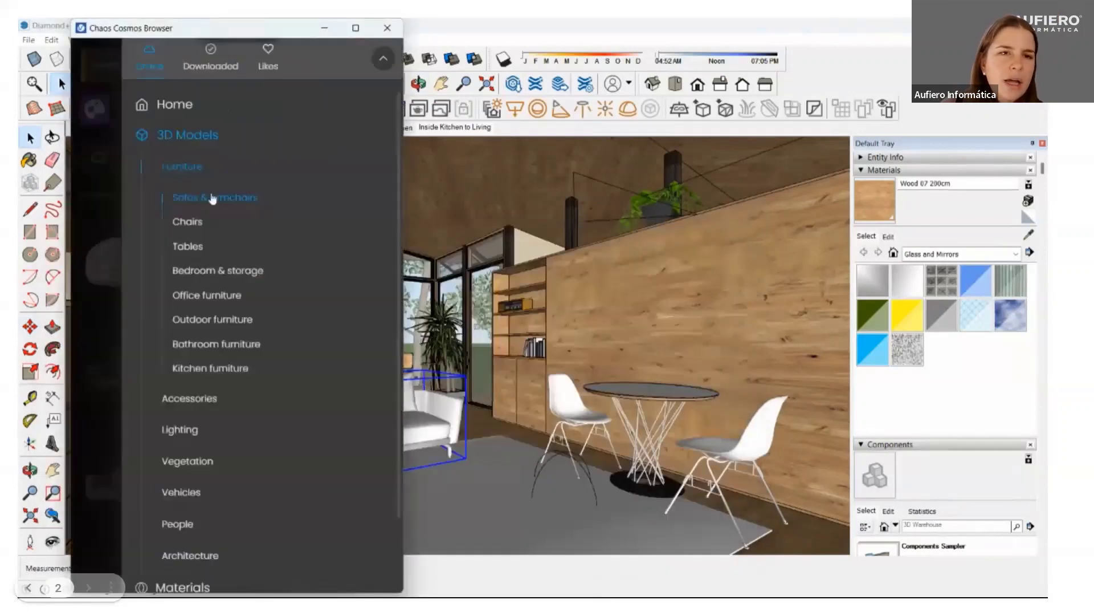
{"action": "left_click", "coordinate": [216, 399]}
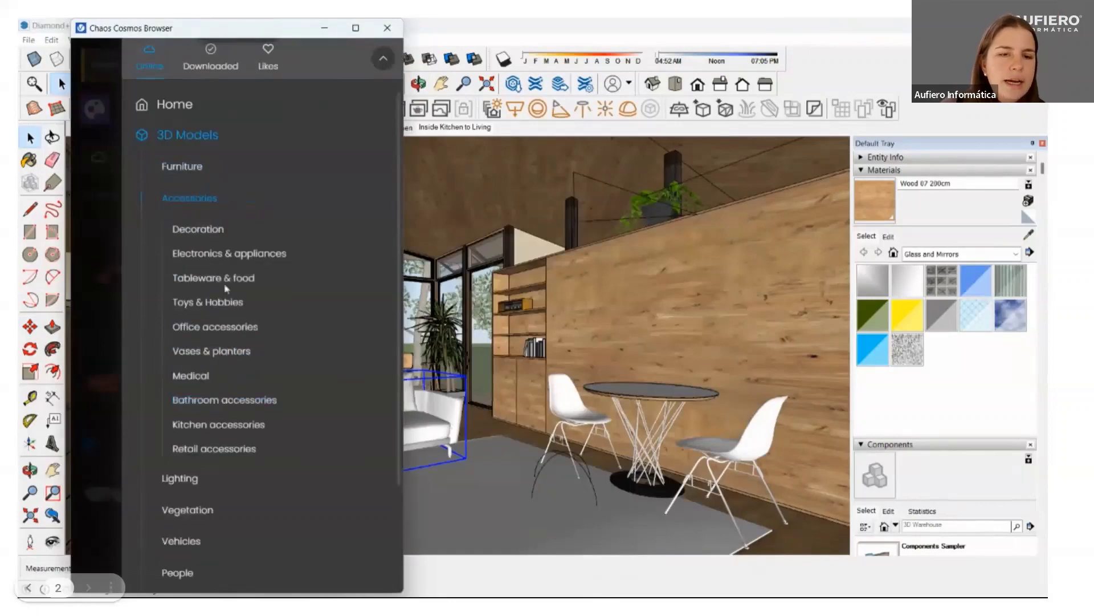
{"action": "left_click", "coordinate": [228, 238]}
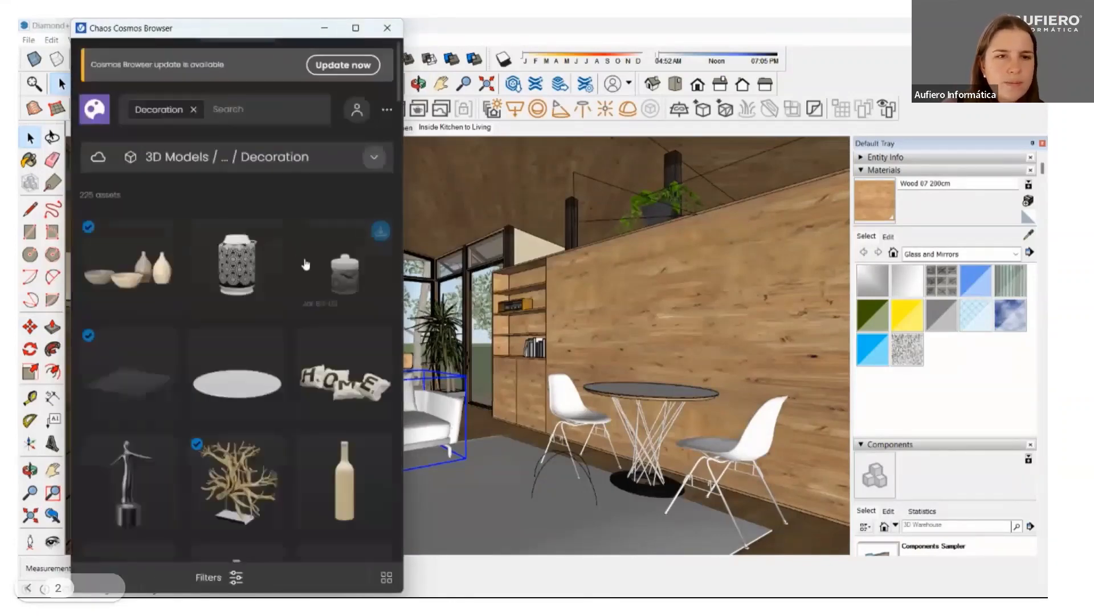
- Download the CD Set 43-18 decoration asset and import it into the model
{"action": "scroll", "coordinate": [281, 454], "scroll_direction": "down", "scroll_amount": 1}
{"action": "scroll", "coordinate": [284, 454], "scroll_direction": "down", "scroll_amount": 2}
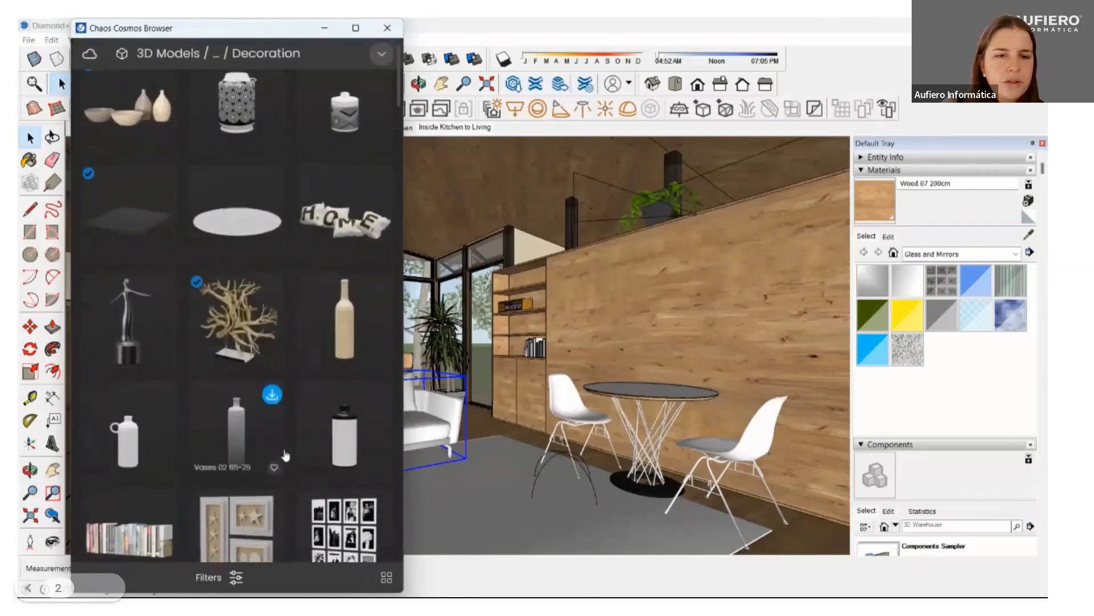
{"action": "scroll", "coordinate": [289, 447], "scroll_direction": "down", "scroll_amount": 2}
{"action": "scroll", "coordinate": [376, 445], "scroll_direction": "down", "scroll_amount": 1}
{"action": "scroll", "coordinate": [363, 453], "scroll_direction": "down", "scroll_amount": 2}
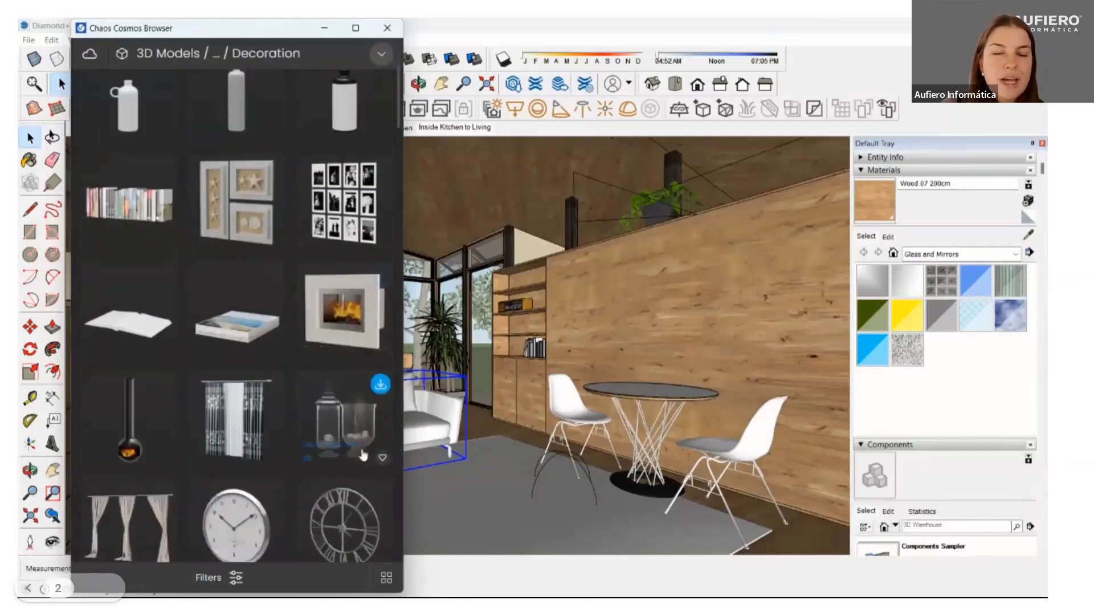
{"action": "scroll", "coordinate": [363, 454], "scroll_direction": "down", "scroll_amount": 1}
{"action": "scroll", "coordinate": [363, 455], "scroll_direction": "down", "scroll_amount": 2}
{"action": "scroll", "coordinate": [349, 447], "scroll_direction": "down", "scroll_amount": 2}
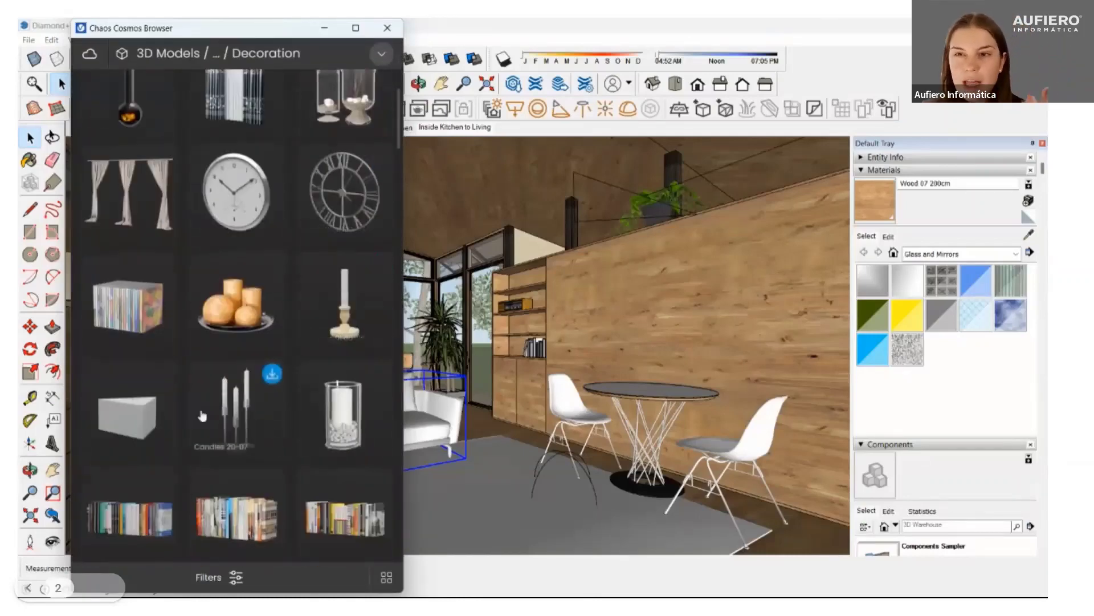
{"action": "left_click", "coordinate": [164, 265]}
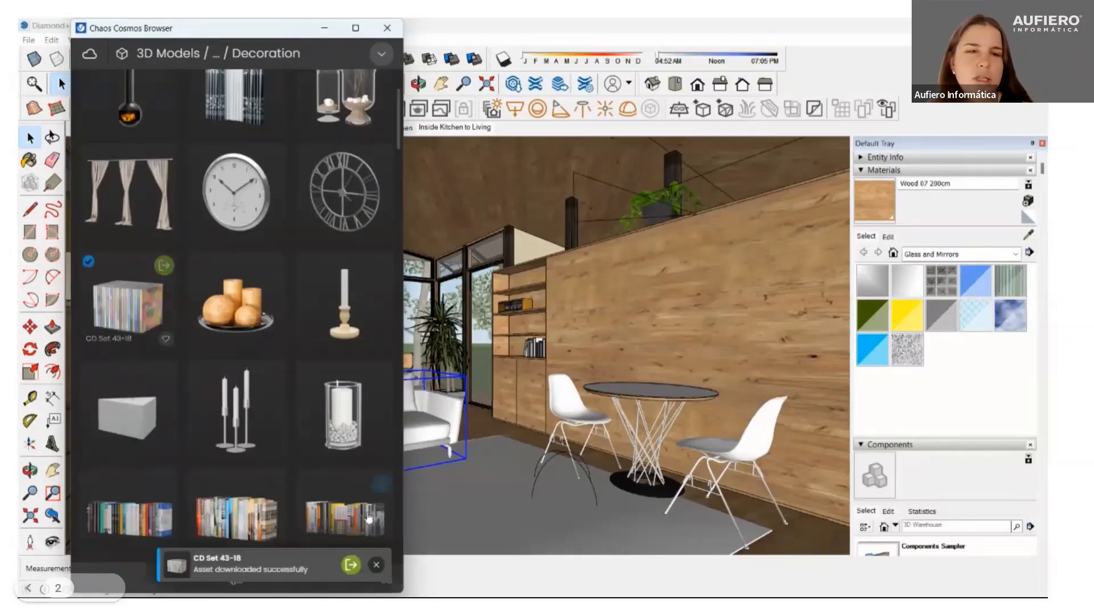
{"action": "left_click", "coordinate": [164, 271]}
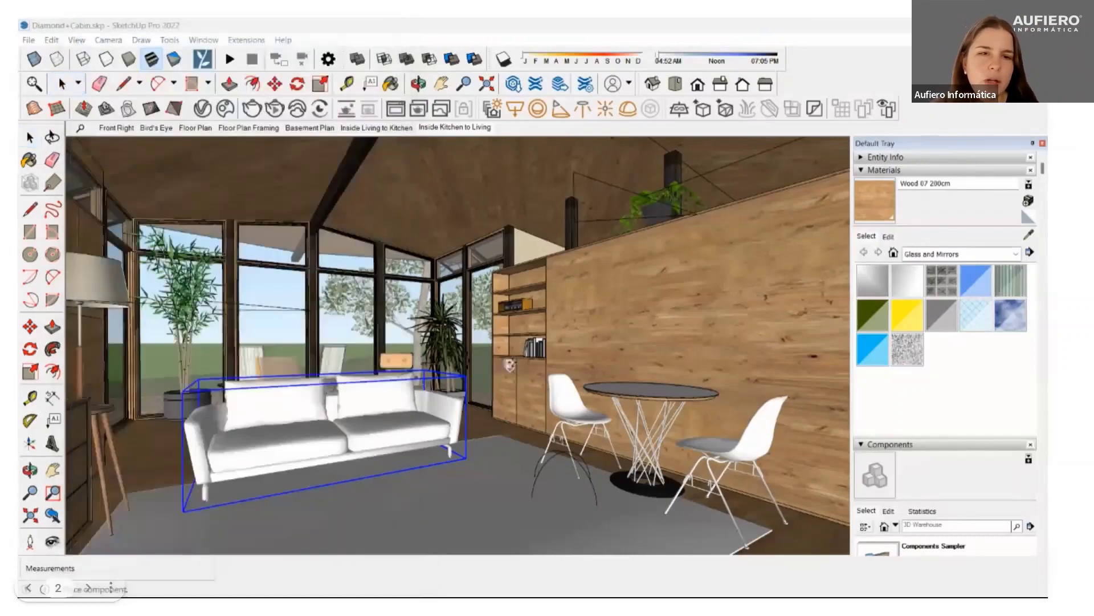
- Place the CD set on the bookshelf
{"action": "scroll", "coordinate": [507, 347], "scroll_direction": "up", "scroll_amount": 3}
{"action": "scroll", "coordinate": [508, 347], "scroll_direction": "up", "scroll_amount": 3}
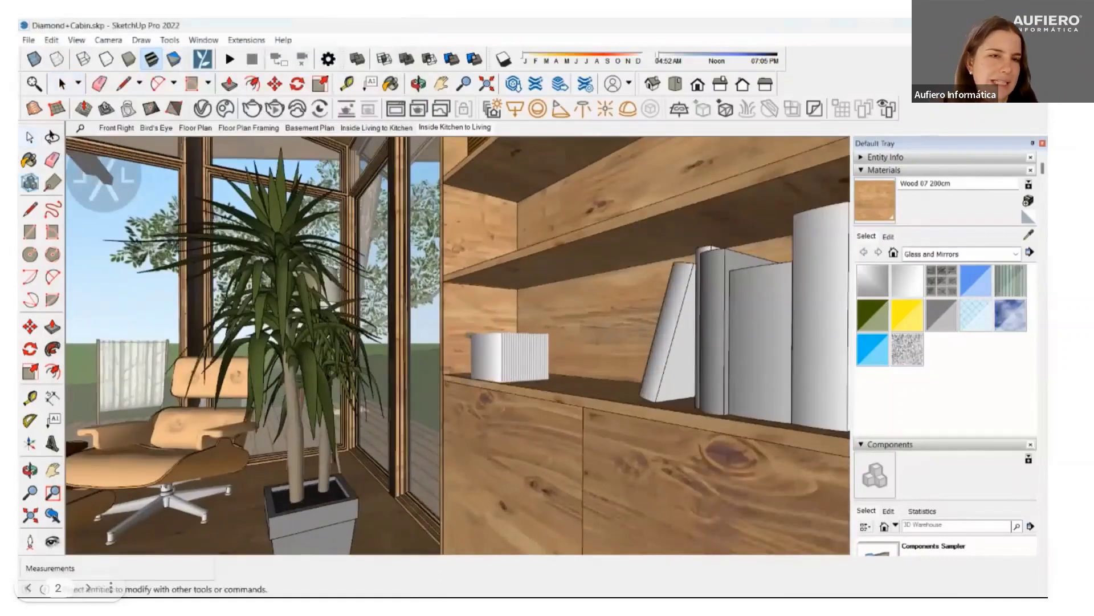
{"action": "left_click", "coordinate": [543, 367]}
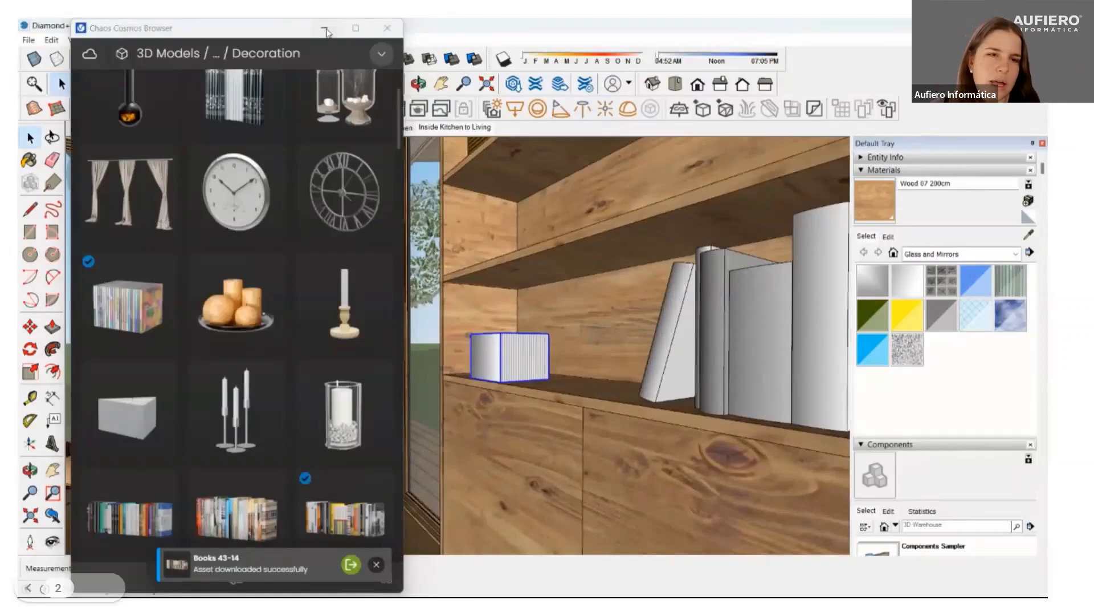
- Rotate the row of books 90° so they stand upright
{"action": "middle_click_drag", "start_coordinate": [628, 415], "coordinate": [399, 364]}
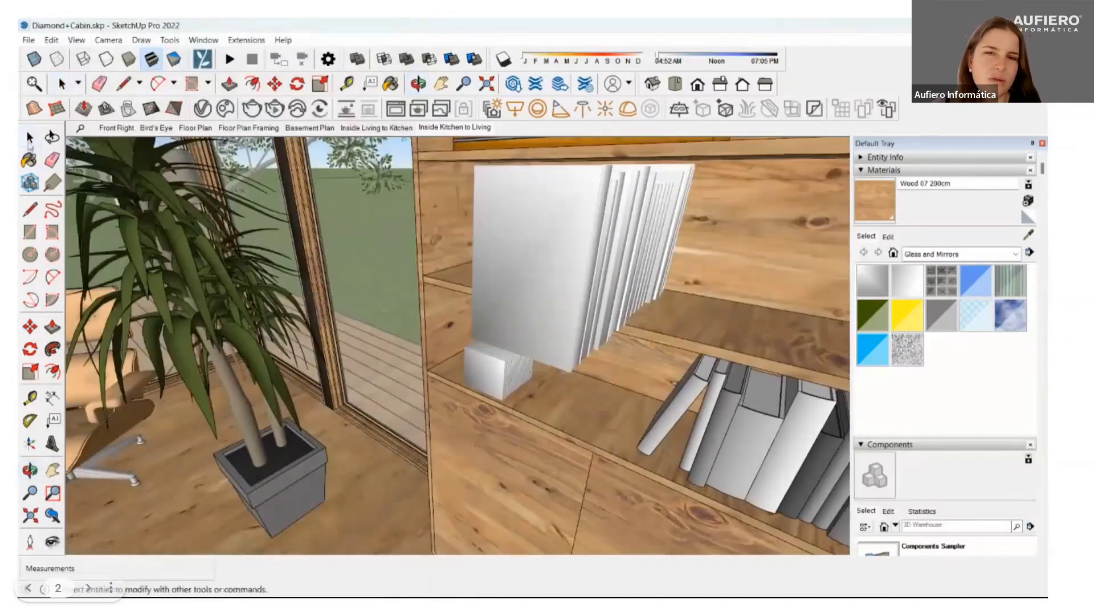
{"action": "key", "text": "q"}
{"action": "left_click", "coordinate": [700, 321]}
{"action": "left_click", "coordinate": [762, 334]}
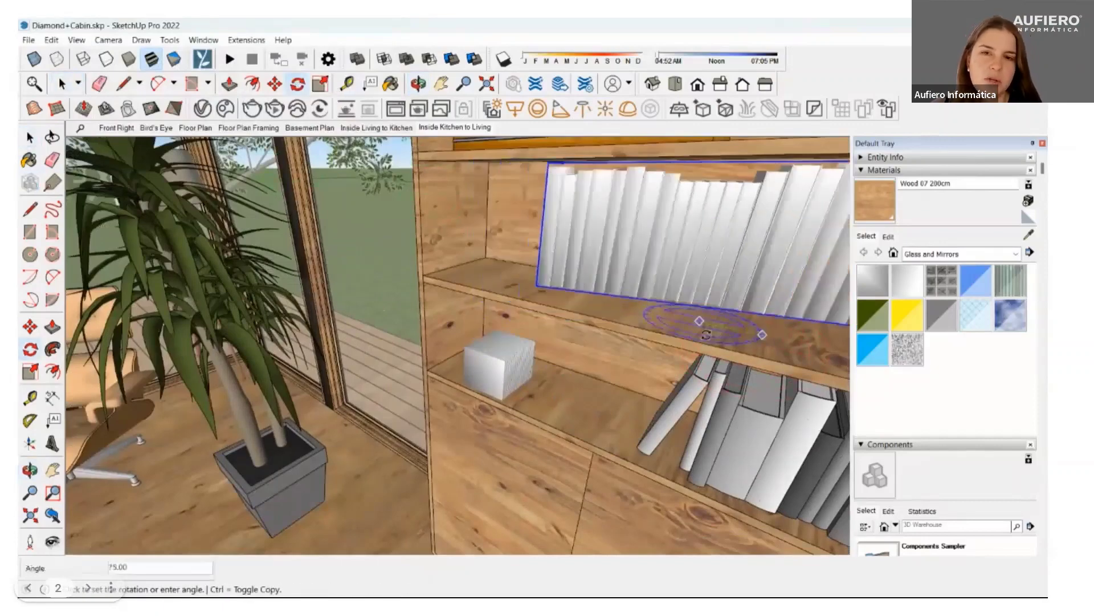
{"action": "left_click", "coordinate": [716, 294]}
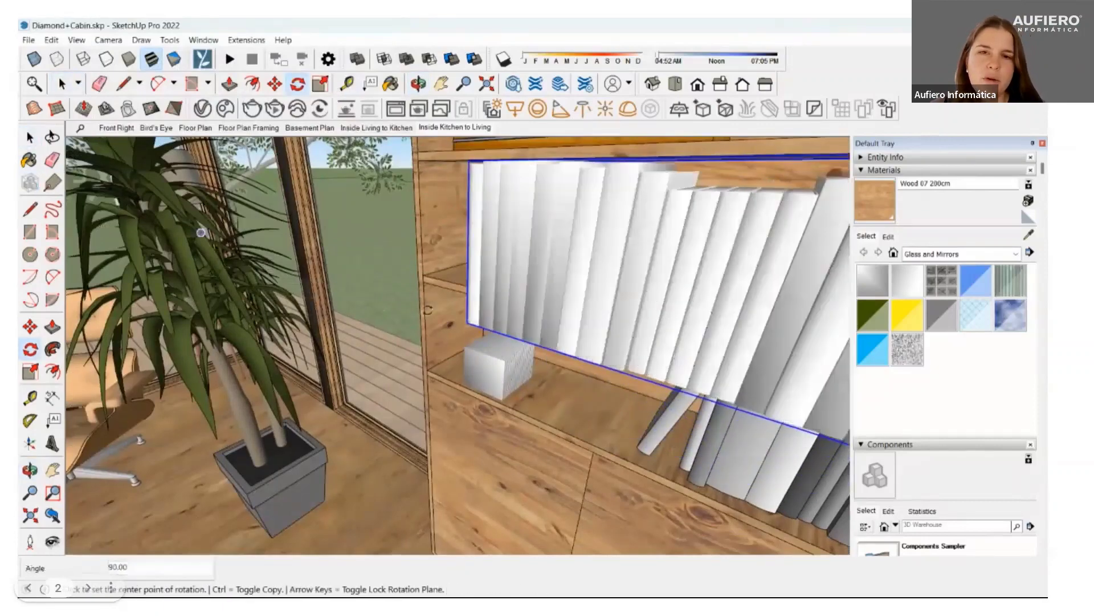
- Move the upright books onto the upper shelf
{"action": "middle_click_drag", "start_coordinate": [716, 294], "coordinate": [466, 301]}
{"action": "key", "text": "m"}
{"action": "left_click", "coordinate": [466, 302]}
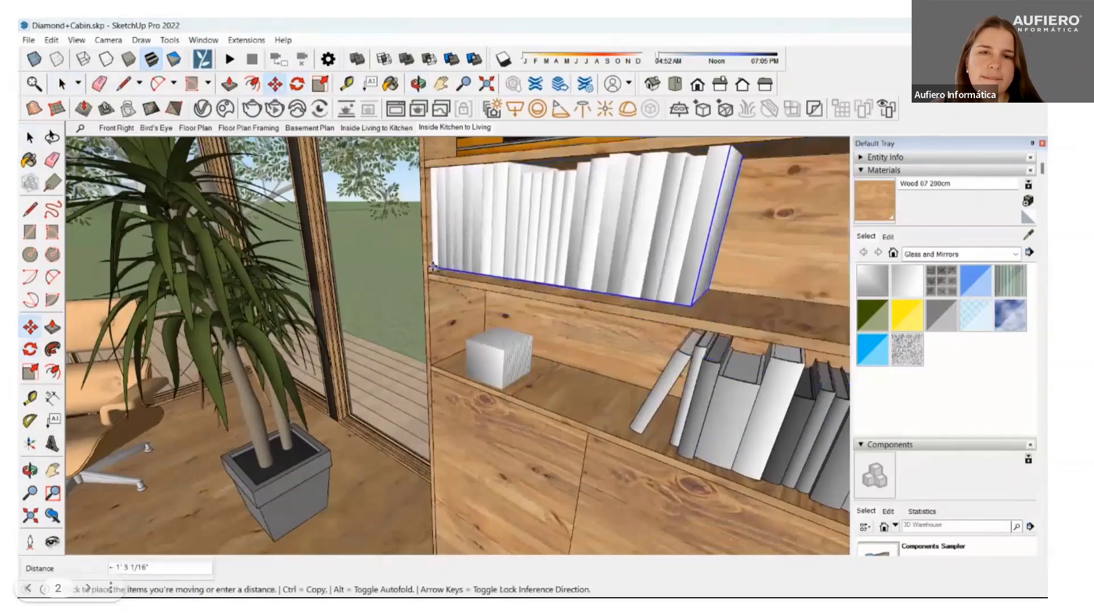
{"action": "left_click", "coordinate": [430, 276]}
{"action": "left_click", "coordinate": [29, 139]}
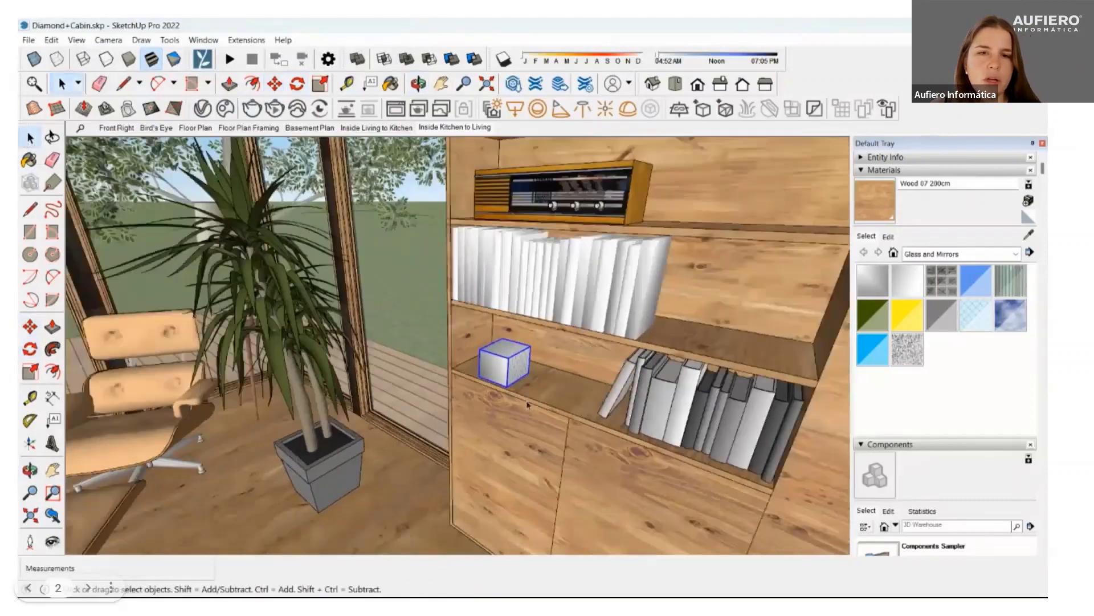
{"action": "middle_click_drag", "start_coordinate": [342, 285], "coordinate": [211, 175]}
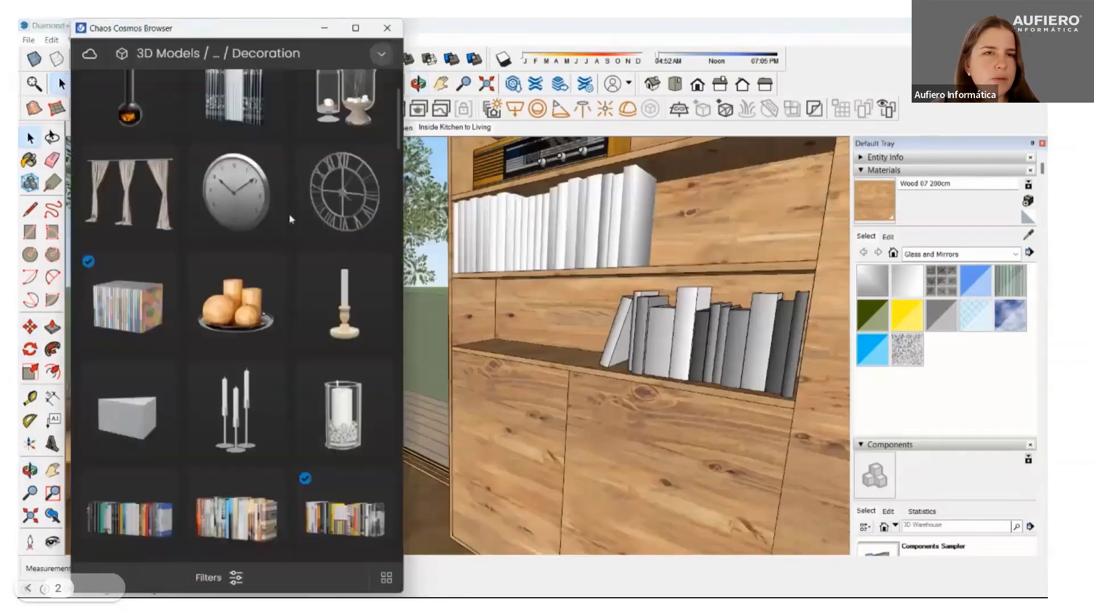
- Import the stacked books asset from Cosmos and place it on the upper shelf
{"action": "scroll", "coordinate": [282, 391], "scroll_direction": "down", "scroll_amount": 3}
{"action": "scroll", "coordinate": [281, 391], "scroll_direction": "down", "scroll_amount": 3}
{"action": "scroll", "coordinate": [282, 392], "scroll_direction": "down", "scroll_amount": 3}
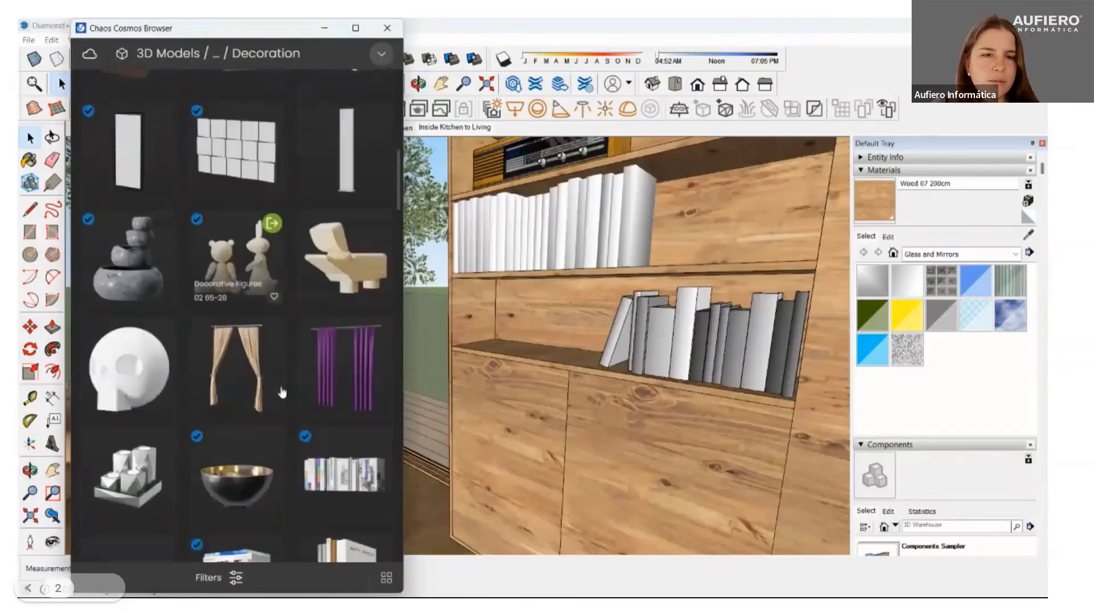
{"action": "scroll", "coordinate": [281, 382], "scroll_direction": "down", "scroll_amount": 3}
{"action": "scroll", "coordinate": [281, 385], "scroll_direction": "down", "scroll_amount": 4}
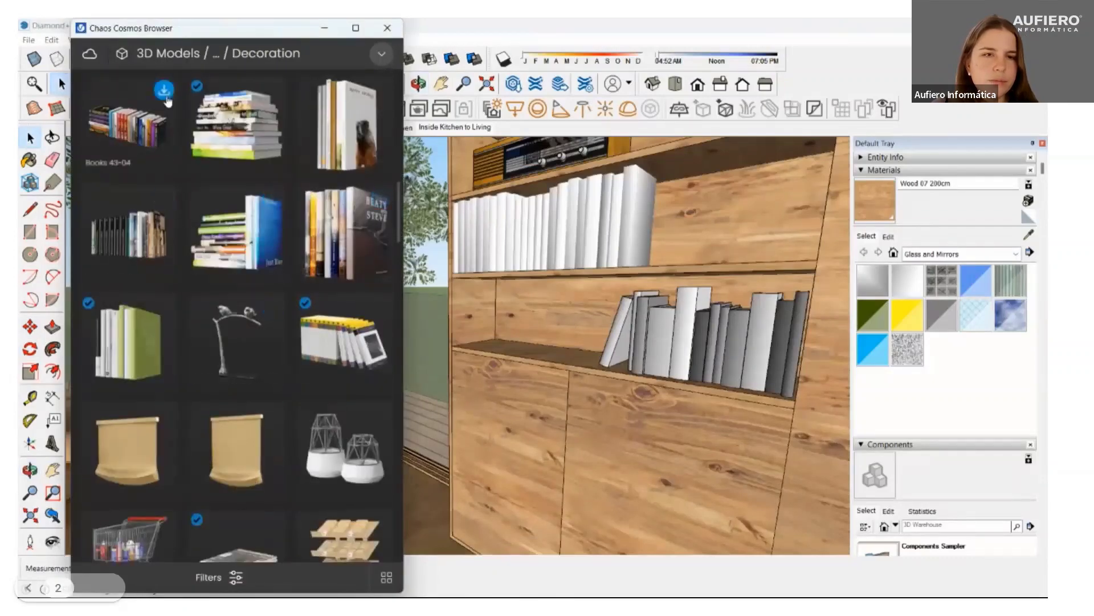
{"action": "left_click", "coordinate": [272, 90]}
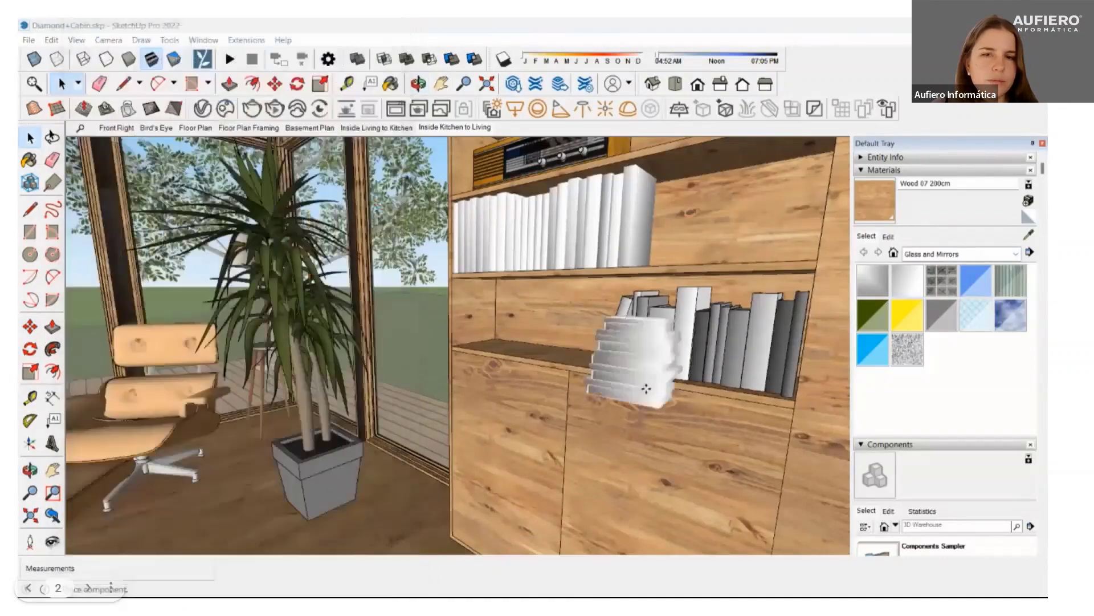
{"action": "middle_click_drag", "start_coordinate": [713, 250], "coordinate": [720, 277]}
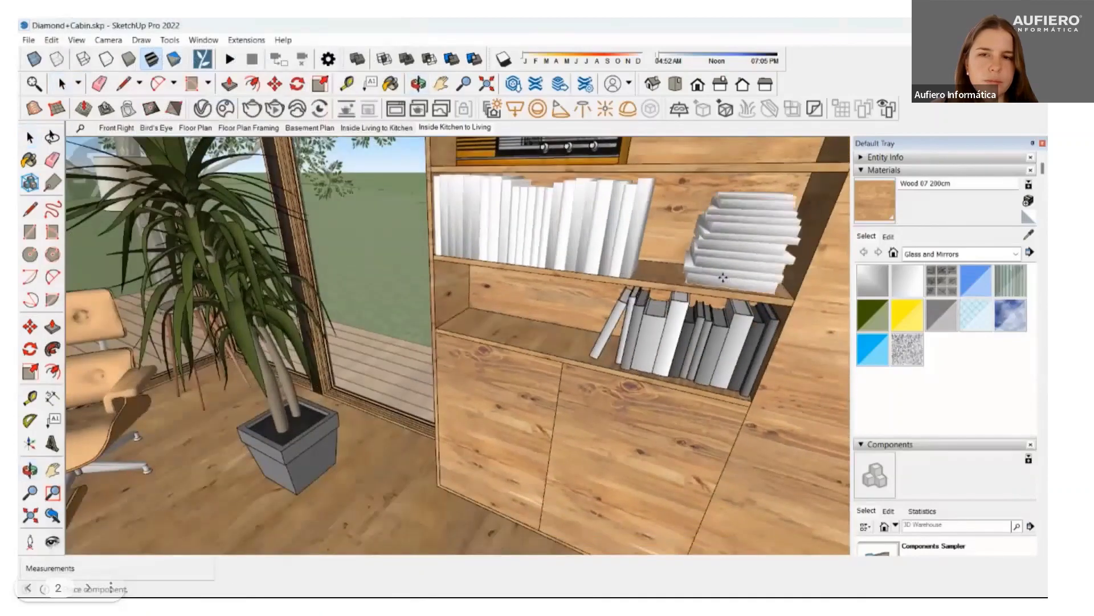
{"action": "scroll", "coordinate": [720, 276], "scroll_direction": "up", "scroll_amount": 2}
{"action": "scroll", "coordinate": [741, 279], "scroll_direction": "up", "scroll_amount": 2}
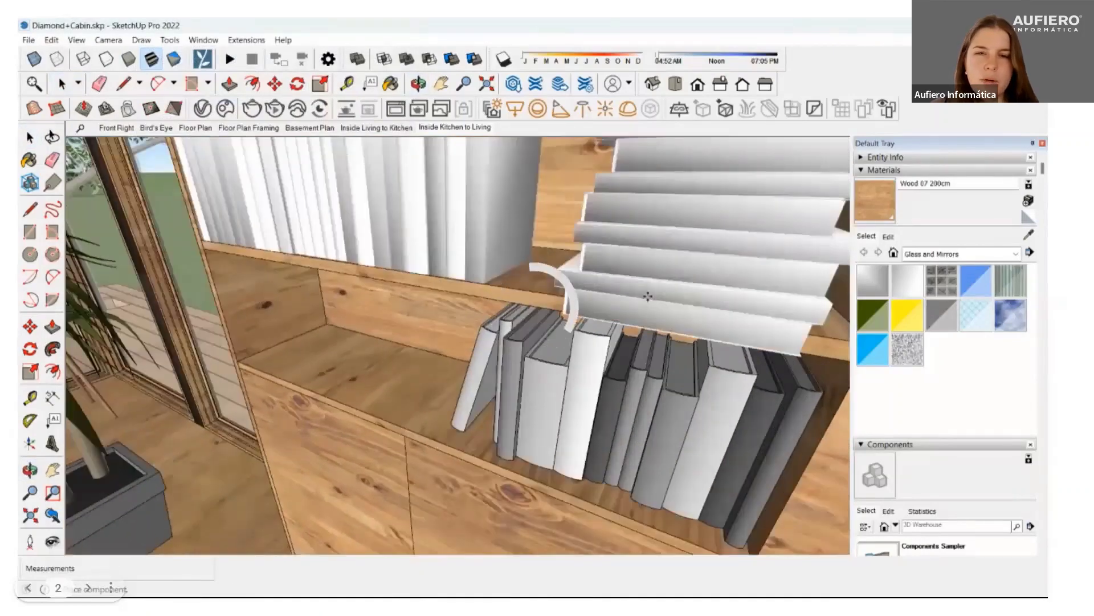
{"action": "left_click", "coordinate": [648, 296]}
- Rotate the book stack and move it beside the upright books
{"action": "scroll", "coordinate": [648, 296], "scroll_direction": "down", "scroll_amount": 3}
{"action": "middle_click_drag", "start_coordinate": [647, 296], "coordinate": [570, 256]}
{"action": "left_click", "coordinate": [684, 228]}
{"action": "key", "text": "q"}
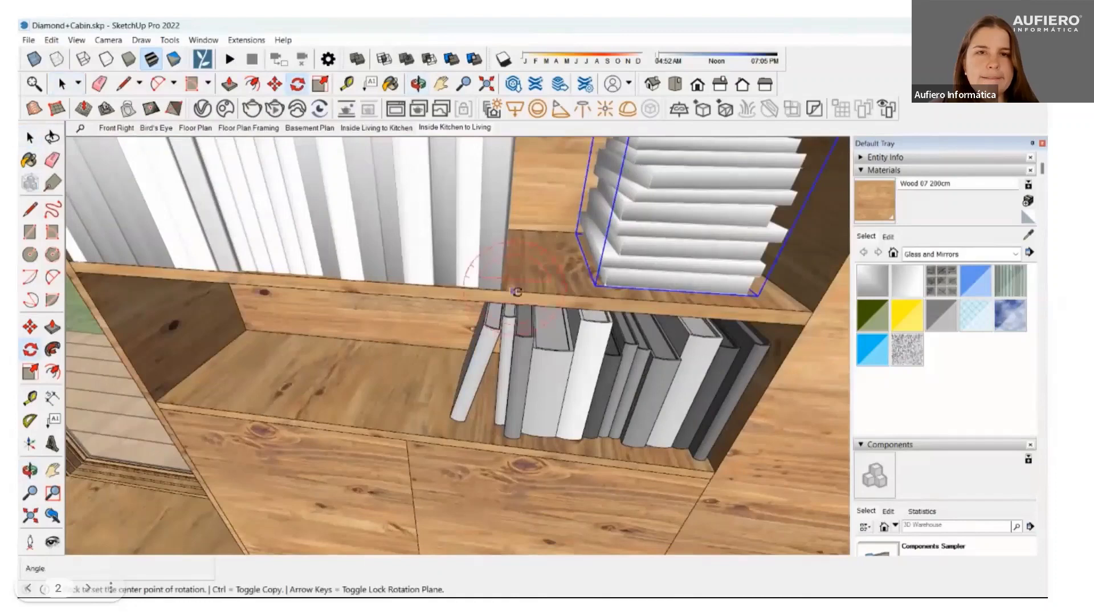
{"action": "left_click", "coordinate": [515, 291]}
{"action": "key", "text": "m"}
{"action": "left_click", "coordinate": [656, 296]}
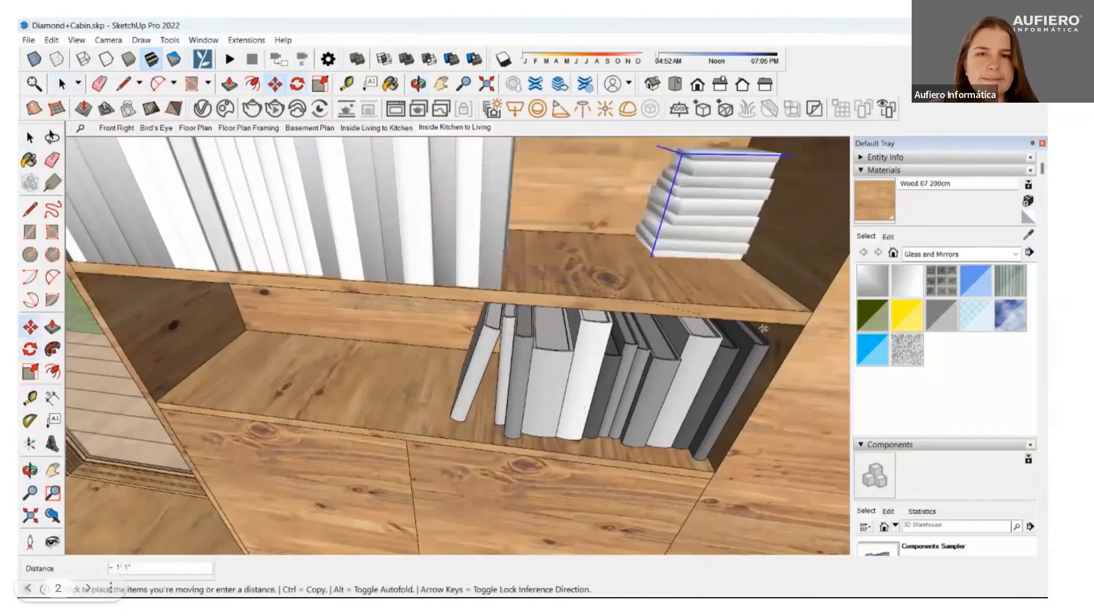
{"action": "left_click", "coordinate": [519, 294]}
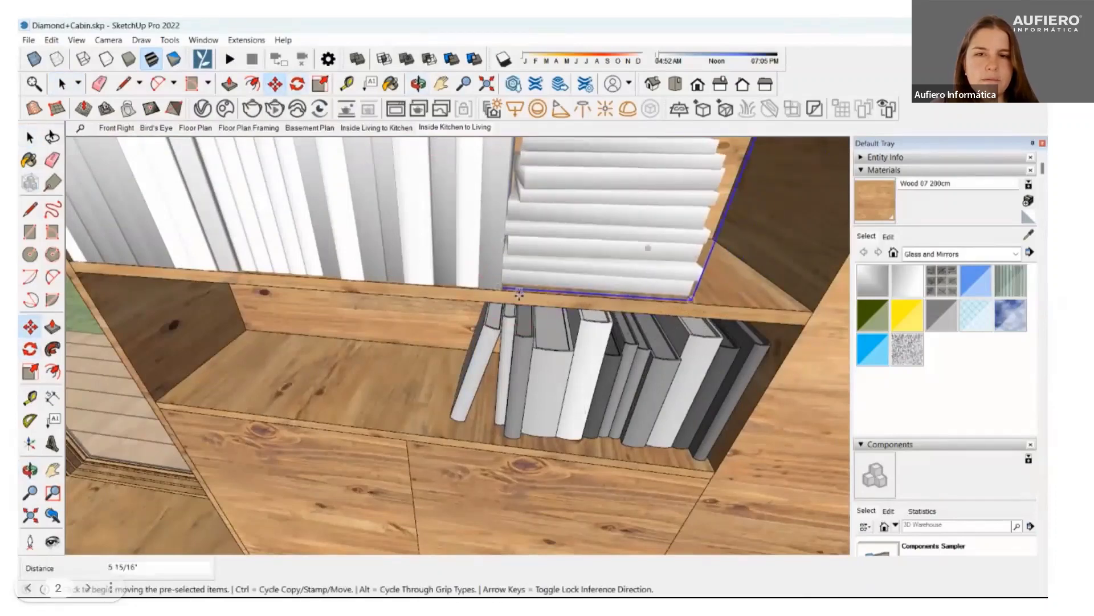
{"action": "scroll", "coordinate": [519, 294], "scroll_direction": "down", "scroll_amount": 3}
{"action": "middle_click_drag", "start_coordinate": [519, 293], "coordinate": [445, 239]}
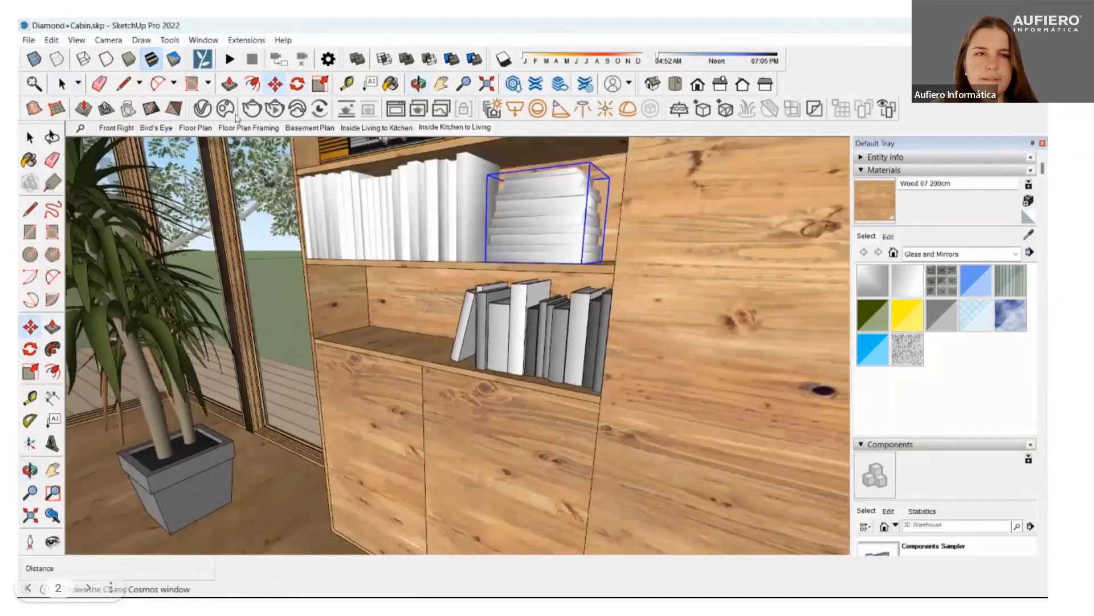
{"action": "left_click", "coordinate": [236, 117]}
- Rotate the cushion set on the sofa so it faces the room
{"action": "scroll", "coordinate": [239, 342], "scroll_direction": "down", "scroll_amount": 5}
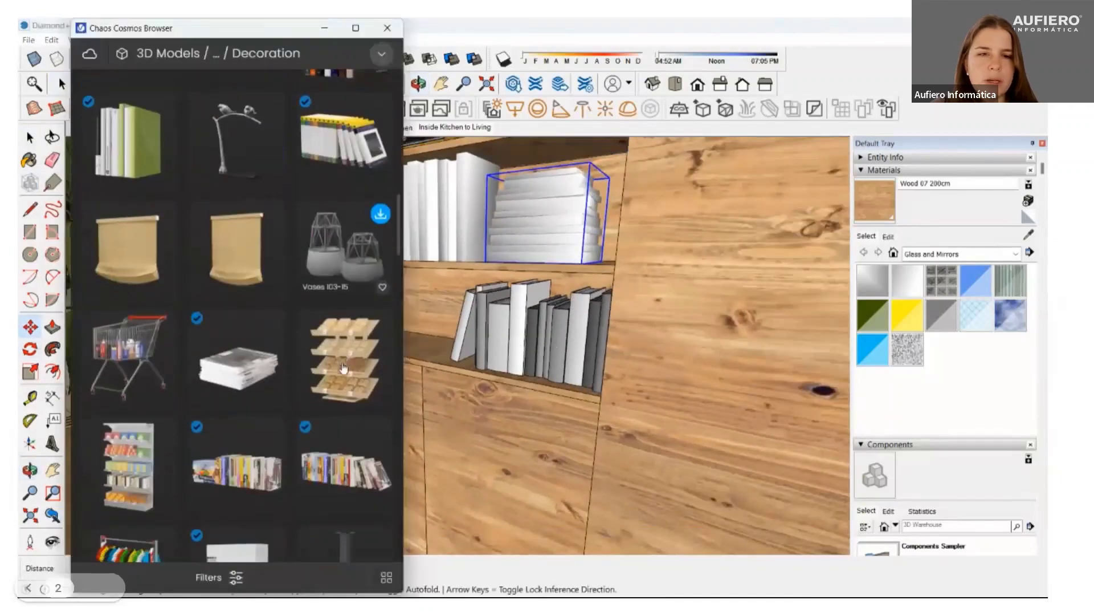
{"action": "scroll", "coordinate": [268, 367], "scroll_direction": "down", "scroll_amount": 5}
{"action": "scroll", "coordinate": [269, 367], "scroll_direction": "down", "scroll_amount": 3}
{"action": "scroll", "coordinate": [265, 367], "scroll_direction": "down", "scroll_amount": 3}
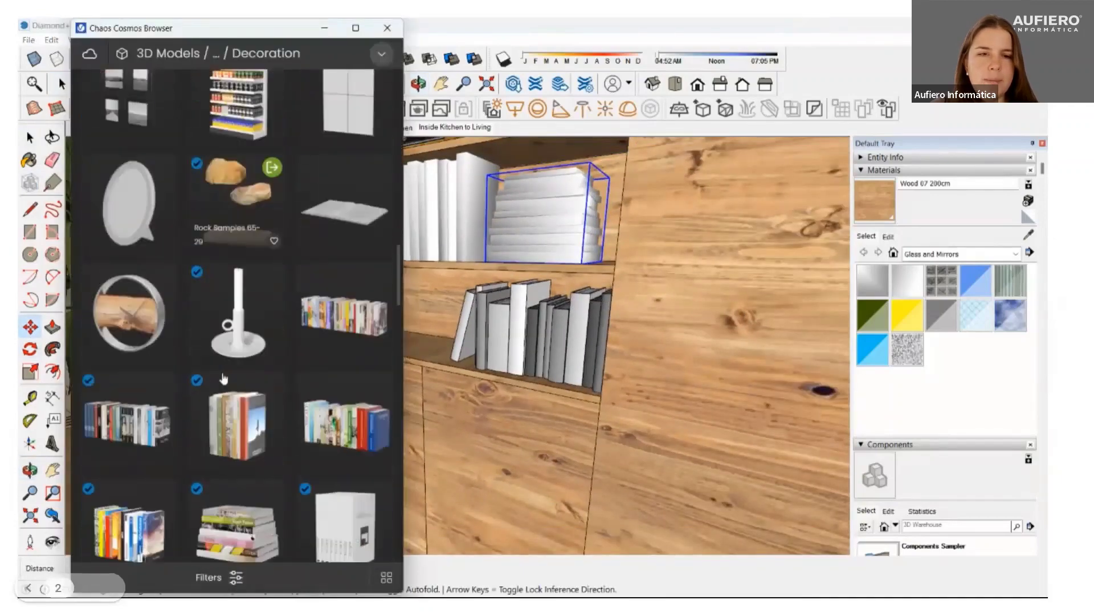
{"action": "scroll", "coordinate": [260, 368], "scroll_direction": "down", "scroll_amount": 3}
{"action": "scroll", "coordinate": [253, 367], "scroll_direction": "down", "scroll_amount": 3}
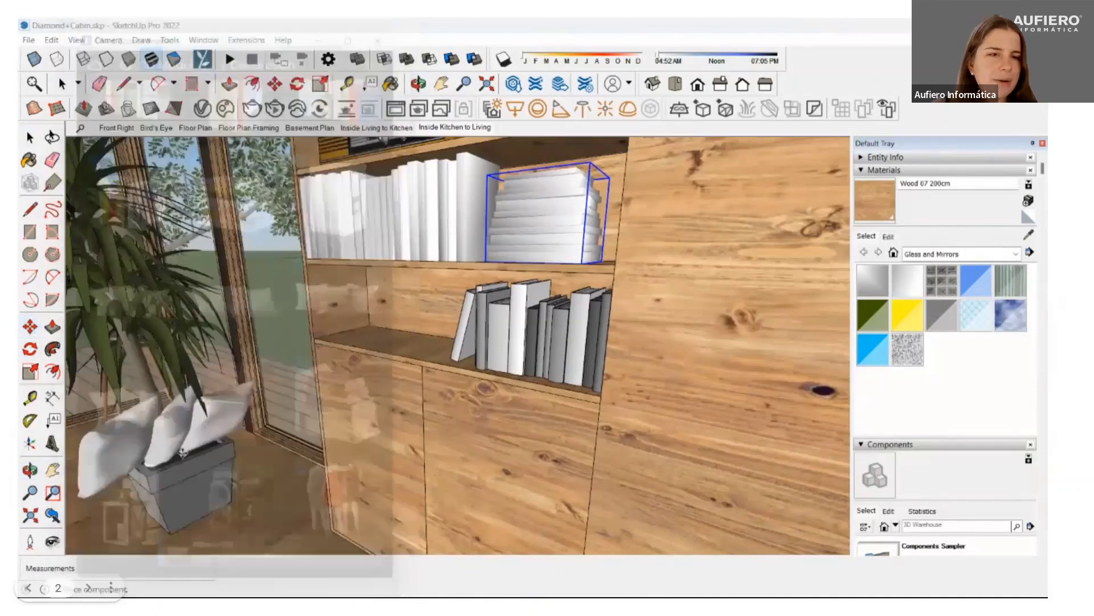
{"action": "scroll", "coordinate": [256, 456], "scroll_direction": "down", "scroll_amount": 5}
{"action": "scroll", "coordinate": [330, 466], "scroll_direction": "down", "scroll_amount": 2}
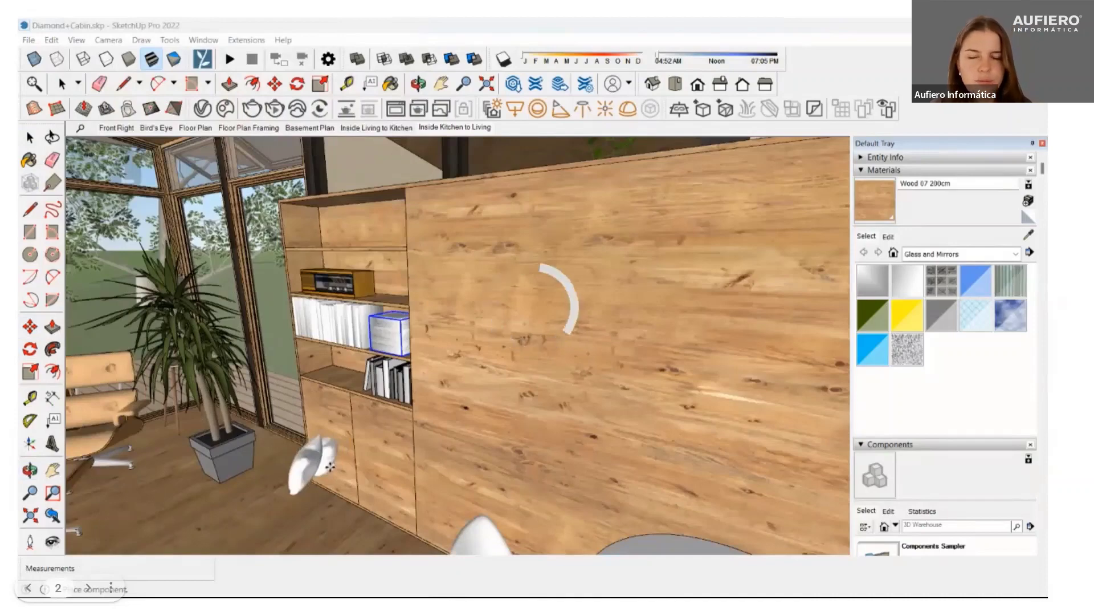
{"action": "middle_click_drag", "start_coordinate": [330, 466], "coordinate": [377, 457]}
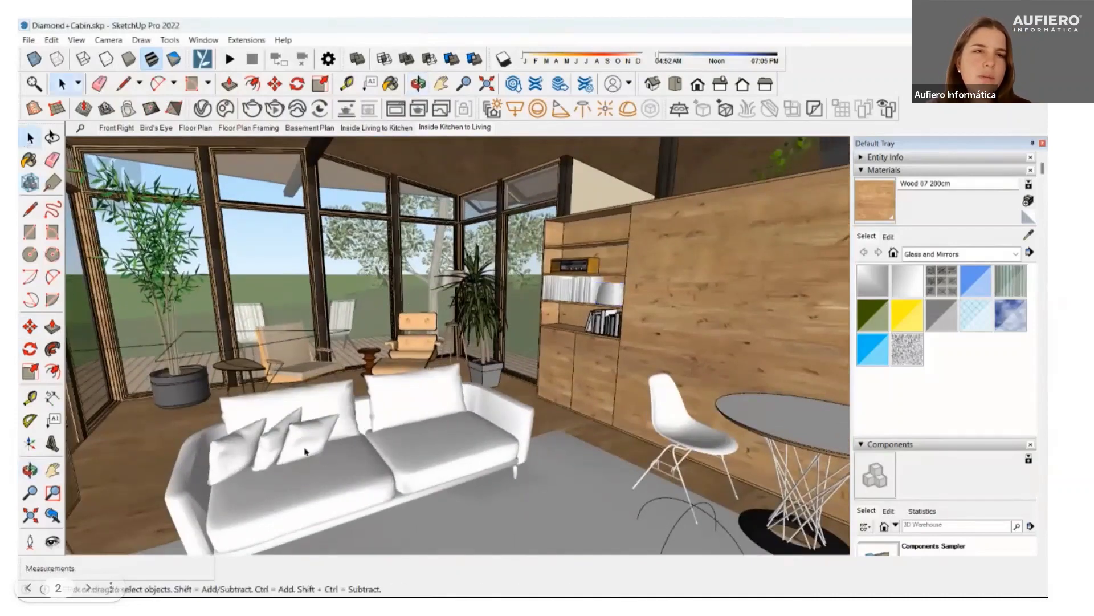
{"action": "left_click", "coordinate": [297, 84]}
{"action": "left_click", "coordinate": [330, 473]}
{"action": "left_click", "coordinate": [365, 473]}
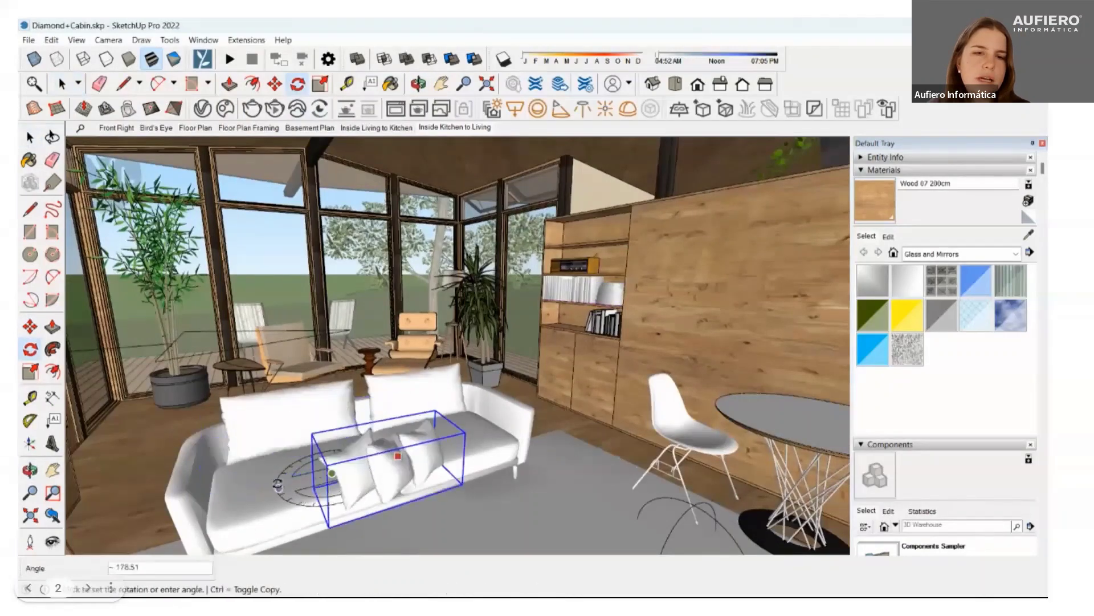
{"action": "left_click", "coordinate": [397, 456]}
- Move the cushion set onto the sofa's left end
{"action": "key", "text": "m"}
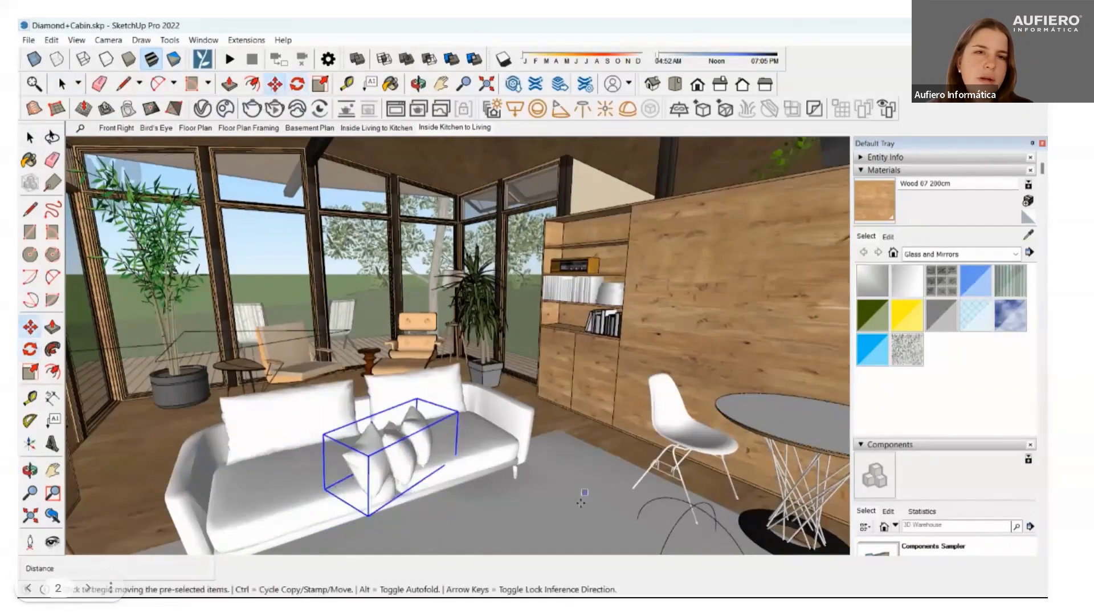
{"action": "left_click", "coordinate": [580, 513]}
{"action": "left_click", "coordinate": [465, 516]}
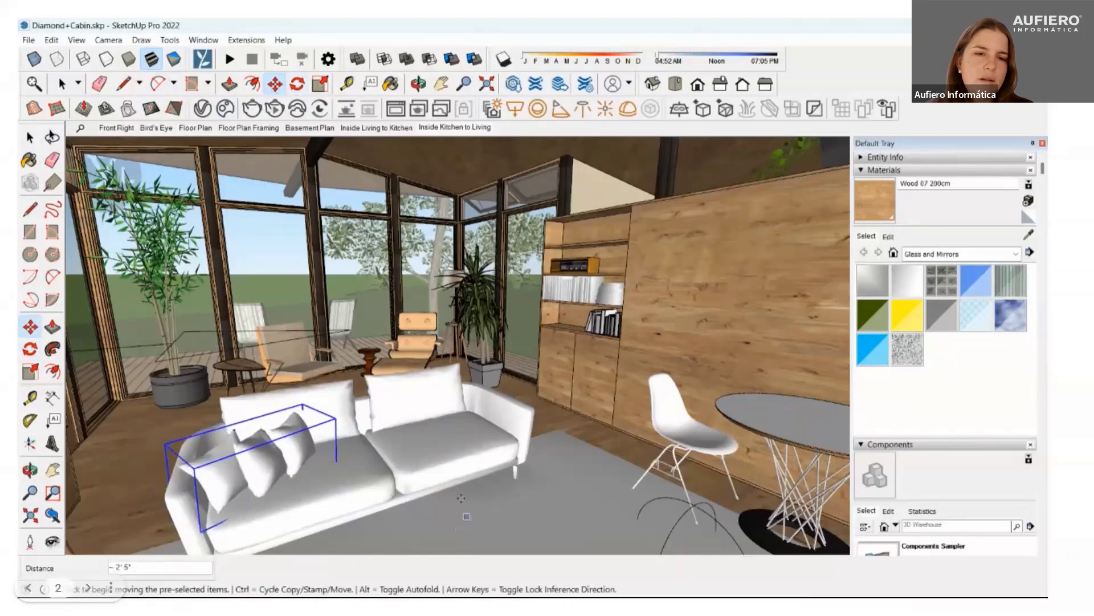
{"action": "middle_click_drag", "start_coordinate": [467, 456], "coordinate": [449, 446]}
- Copy the cushion set to the other seat and mirror the copy with scale -1
{"action": "key", "text": "ctrl"}
{"action": "left_click", "coordinate": [240, 468]}
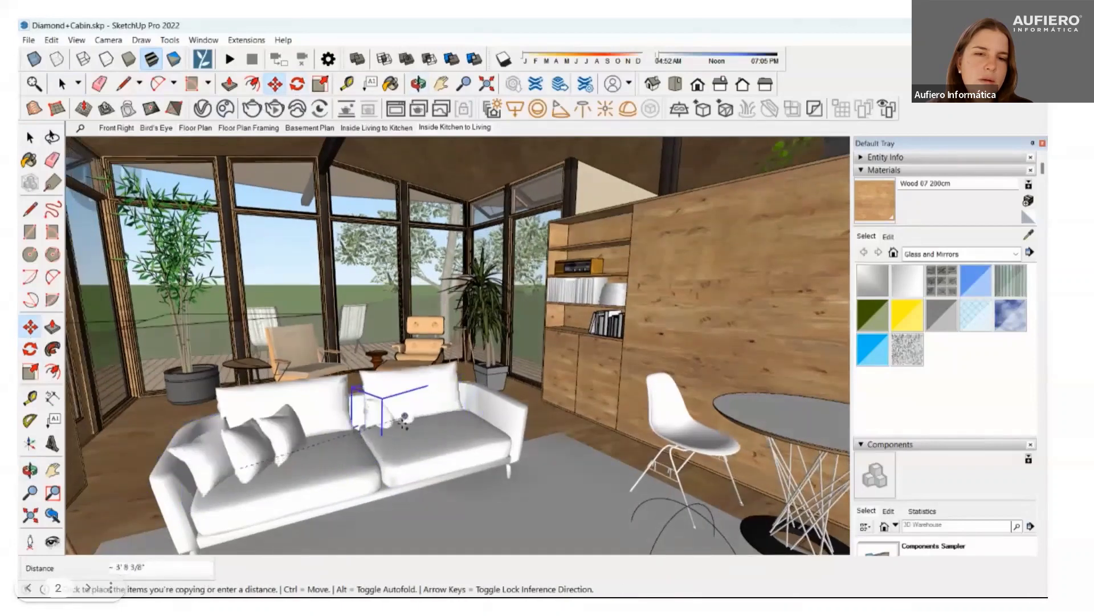
{"action": "left_click", "coordinate": [376, 442]}
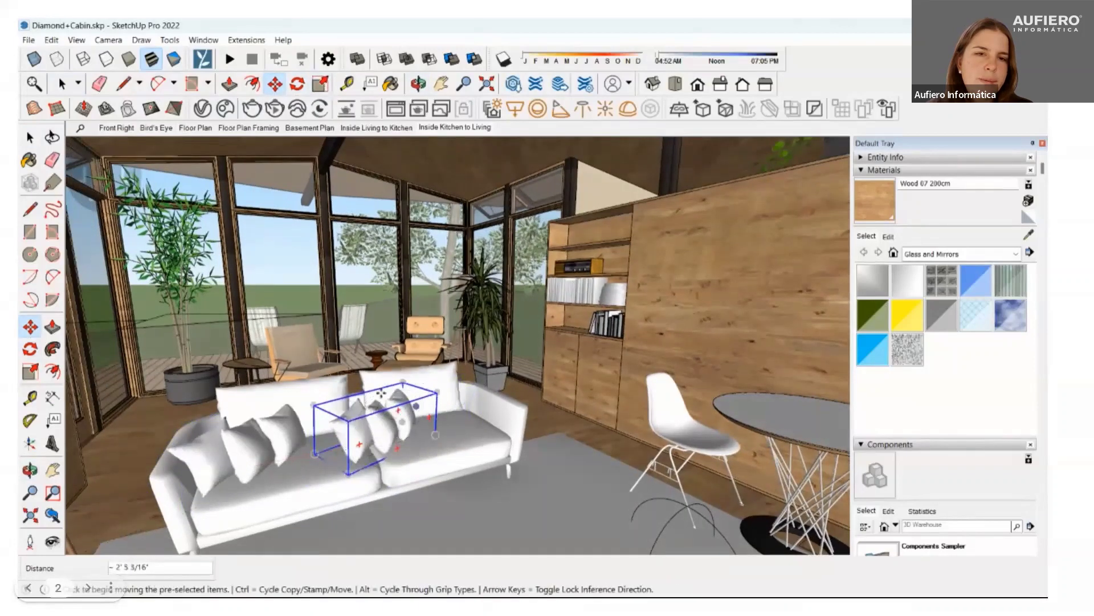
{"action": "key", "text": "s"}
{"action": "left_click", "coordinate": [435, 414]}
{"action": "type", "text": "-1"}
{"action": "key", "text": "Return"}
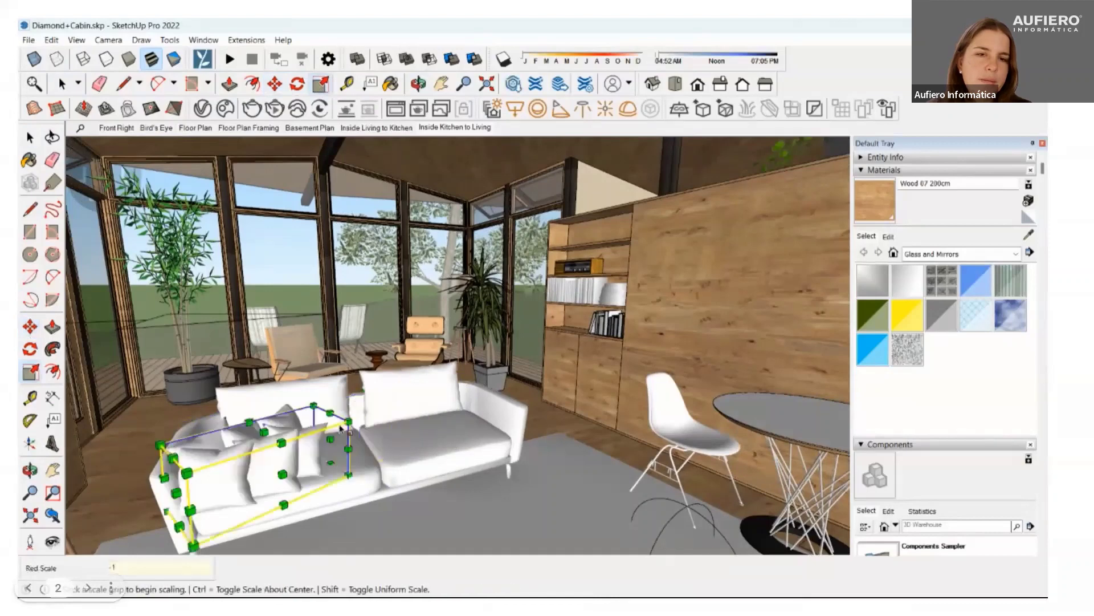
- Place the mirrored cushion copy on the right seat against the backrest
{"action": "key", "text": "m"}
{"action": "left_click", "coordinate": [279, 472]}
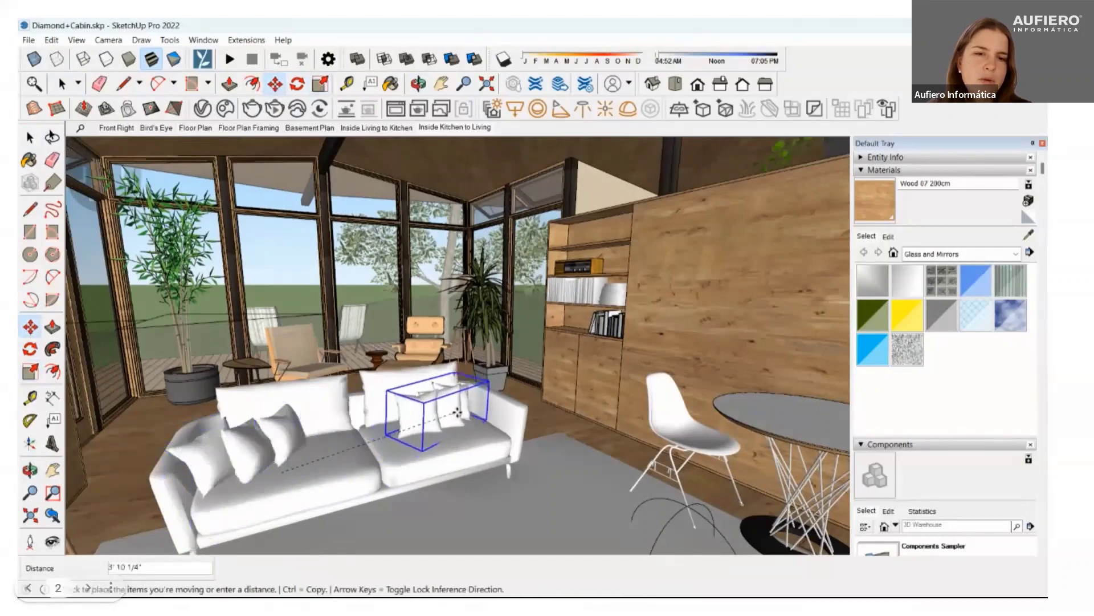
{"action": "left_click", "coordinate": [463, 411]}
{"action": "key", "text": "q"}
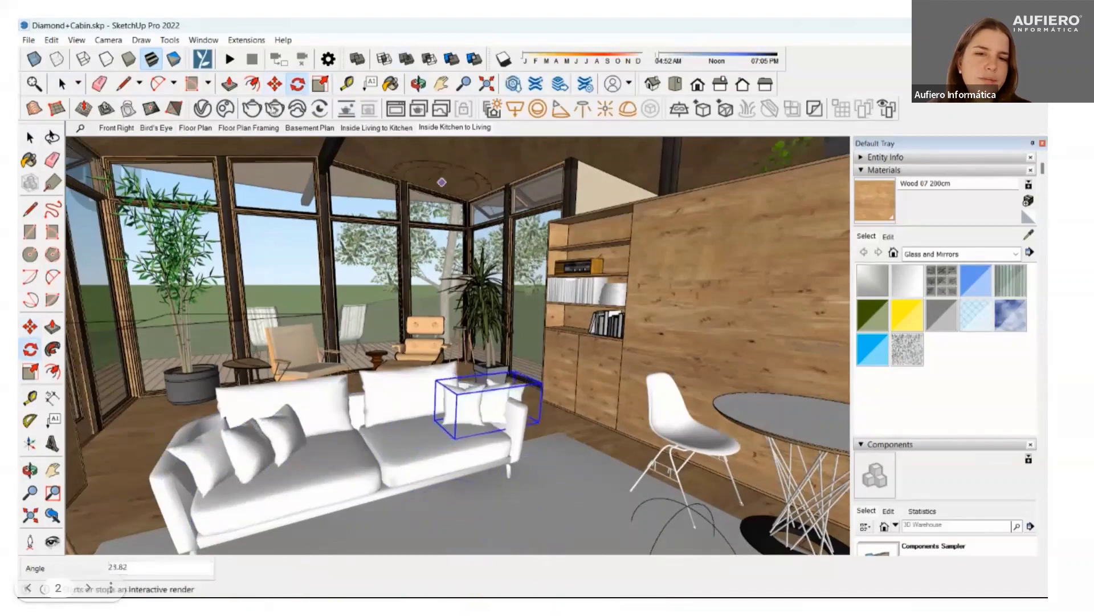
{"action": "key", "text": "m"}
{"action": "left_click", "coordinate": [428, 426]}
{"action": "left_click", "coordinate": [398, 436]}
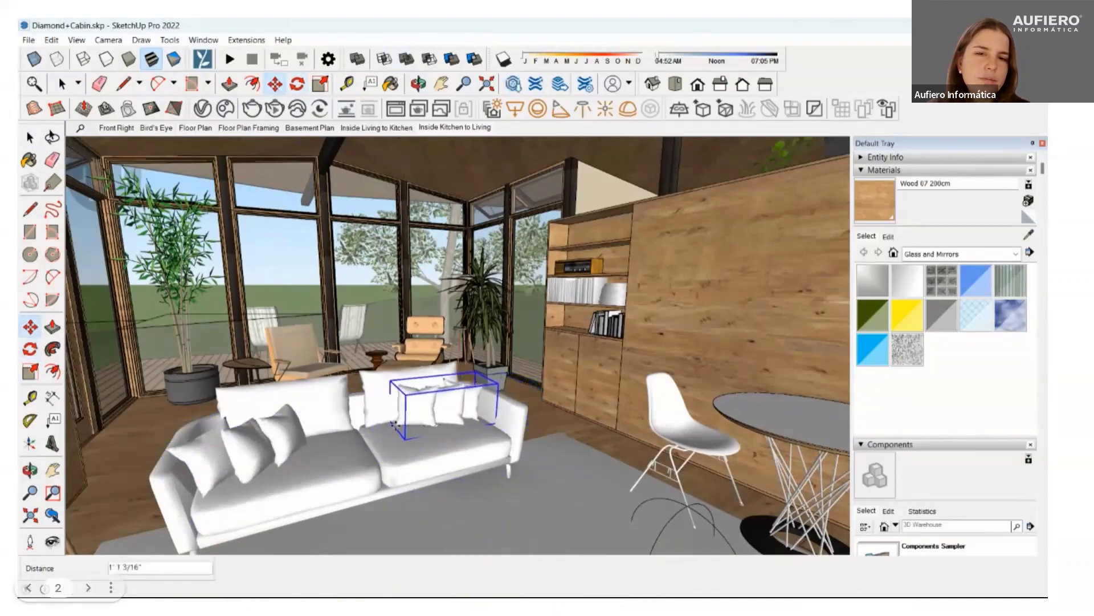
- Reopen the Chaos Cosmos browser showing the Decoration models
{"action": "left_click", "coordinate": [30, 138]}
{"action": "scroll", "coordinate": [570, 296], "scroll_direction": "down", "scroll_amount": 3}
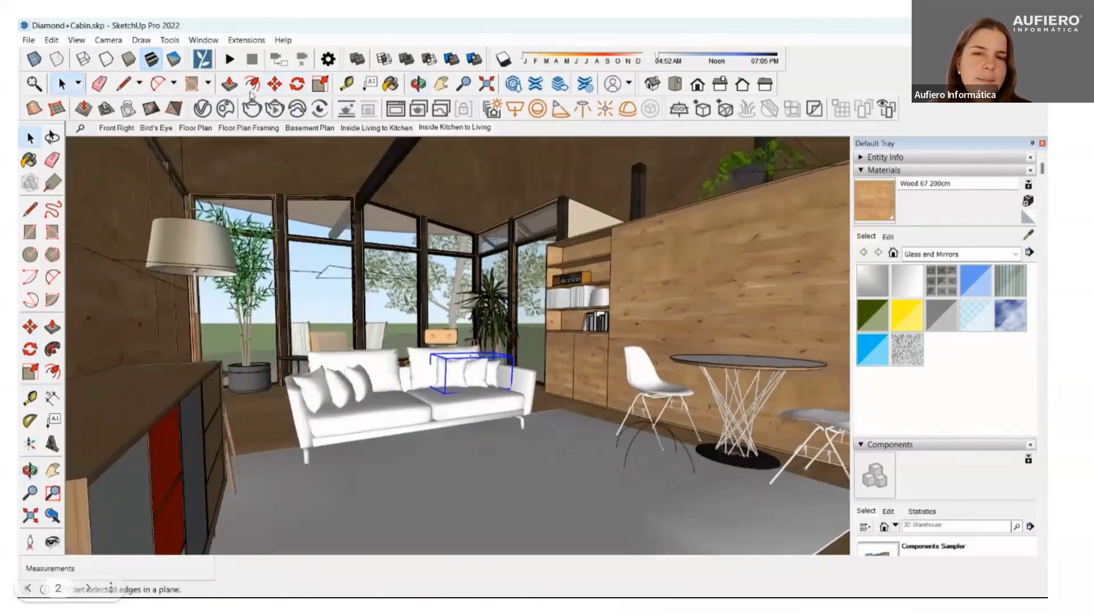
{"action": "scroll", "coordinate": [346, 389], "scroll_direction": "up", "scroll_amount": 10}
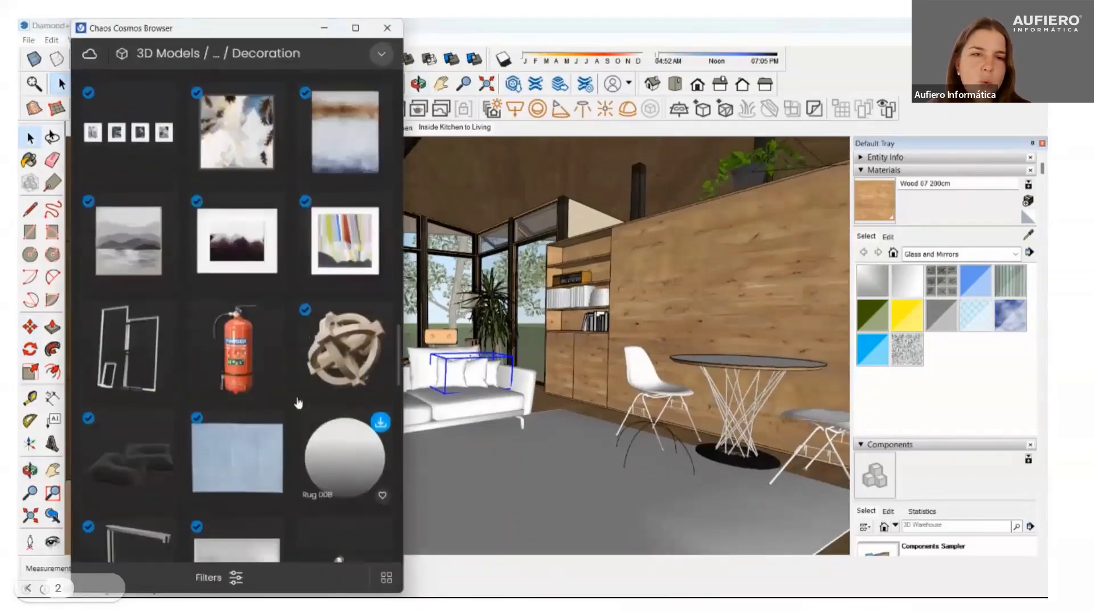
- Insert the Cosmos Print Art model onto the wooden wall
{"action": "scroll", "coordinate": [298, 396], "scroll_direction": "up", "scroll_amount": 2}
{"action": "left_click", "coordinate": [164, 153]}
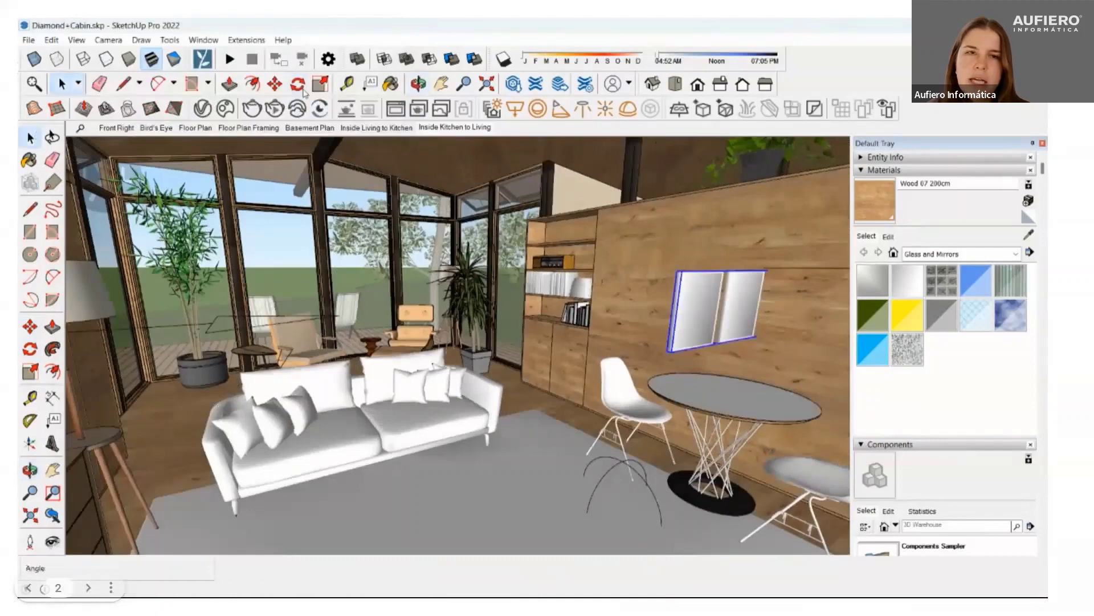
{"action": "left_click", "coordinate": [302, 88]}
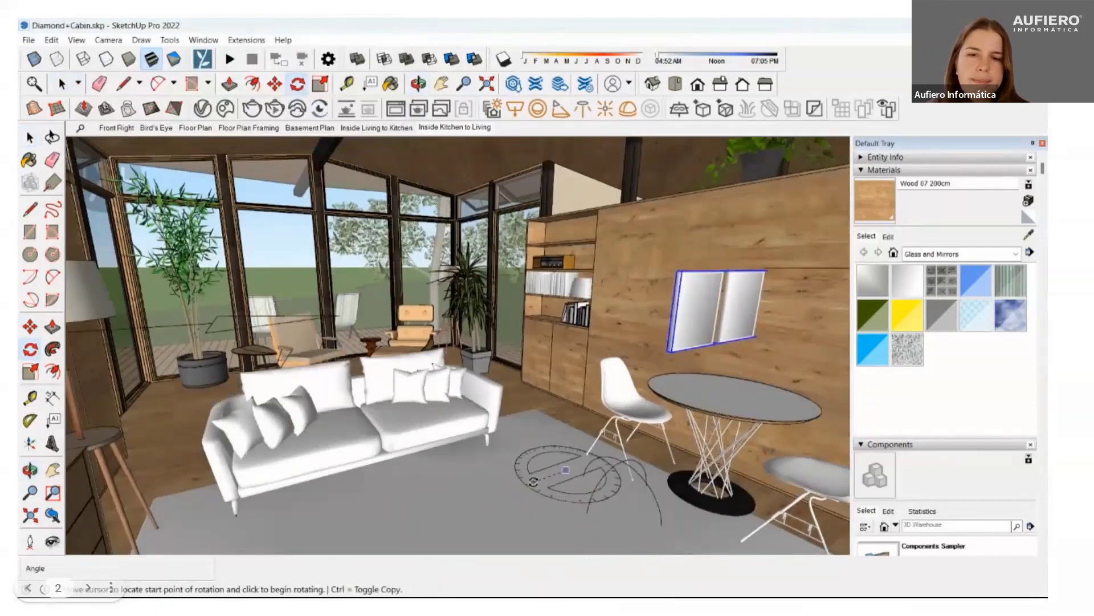
{"action": "scroll", "coordinate": [533, 481], "scroll_direction": "up", "scroll_amount": 2}
{"action": "scroll", "coordinate": [804, 365], "scroll_direction": "up", "scroll_amount": 3}
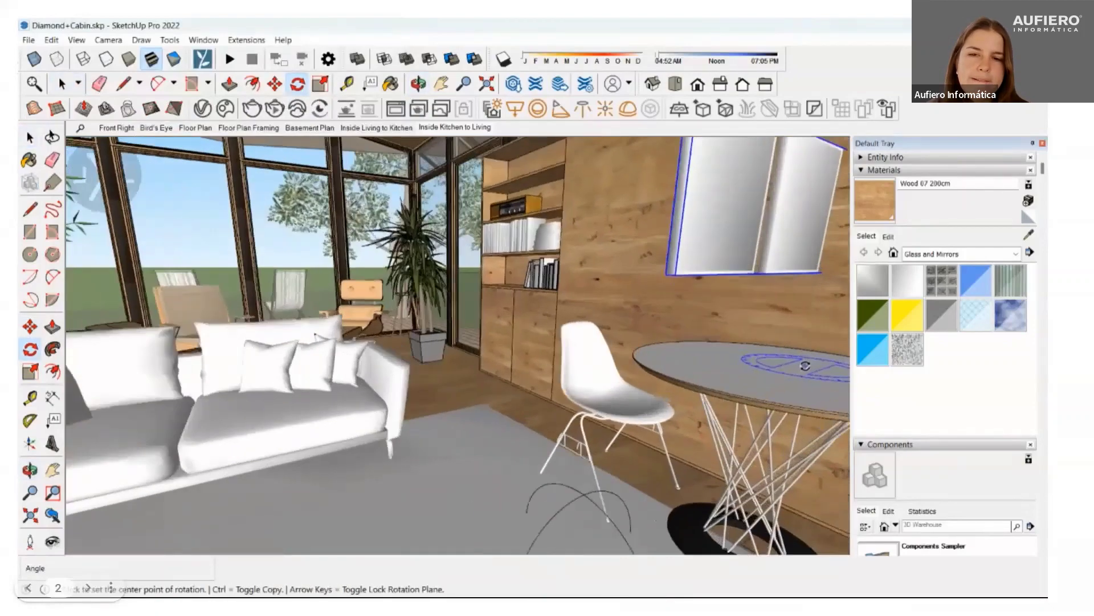
{"action": "scroll", "coordinate": [805, 365], "scroll_direction": "up", "scroll_amount": 2}
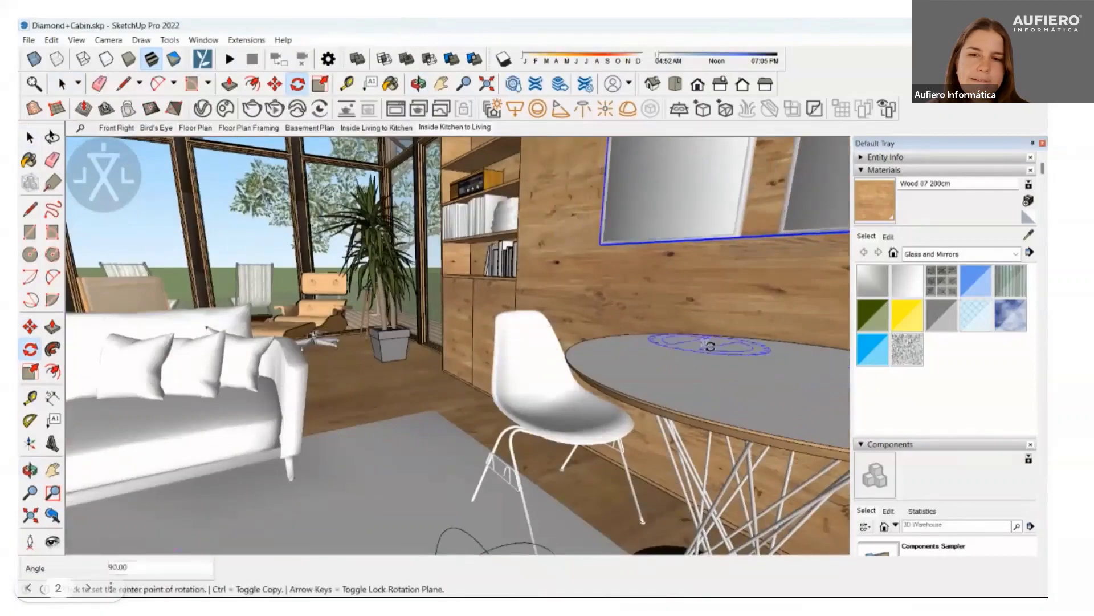
{"action": "middle_click_drag", "start_coordinate": [710, 345], "coordinate": [701, 366]}
{"action": "key", "text": "Escape"}
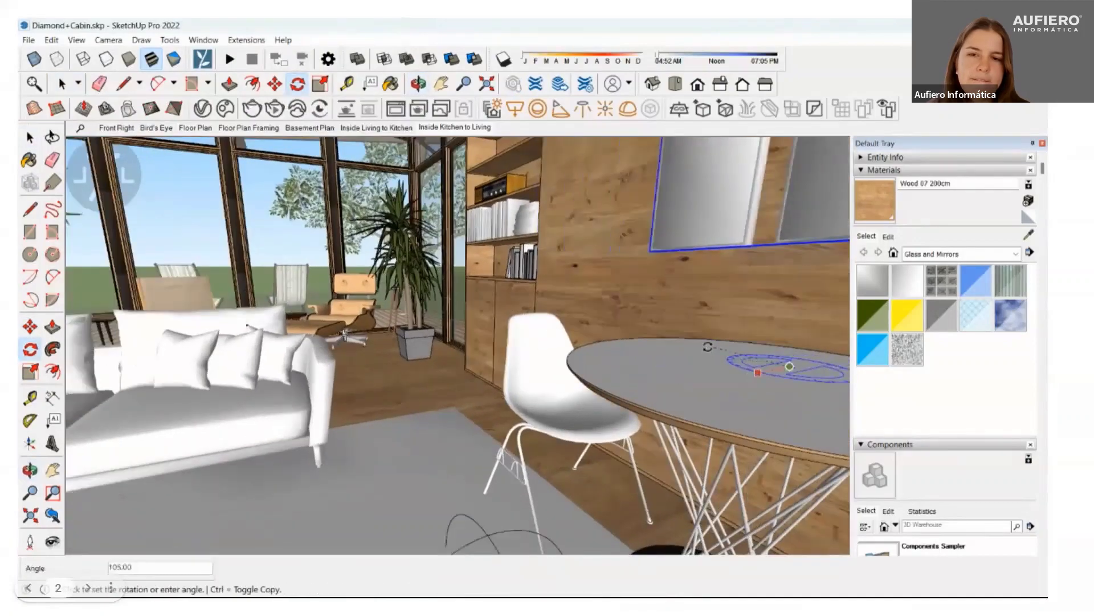
{"action": "mouse_move", "coordinate": [754, 372]}
{"action": "middle_mouse_down"}
{"action": "mouse_move", "coordinate": [793, 324]}
{"action": "mouse_move", "coordinate": [758, 342]}
{"action": "mouse_move", "coordinate": [532, 371]}
{"action": "mouse_move", "coordinate": [495, 305]}
{"action": "mouse_move", "coordinate": [744, 474]}
{"action": "middle_mouse_up"}
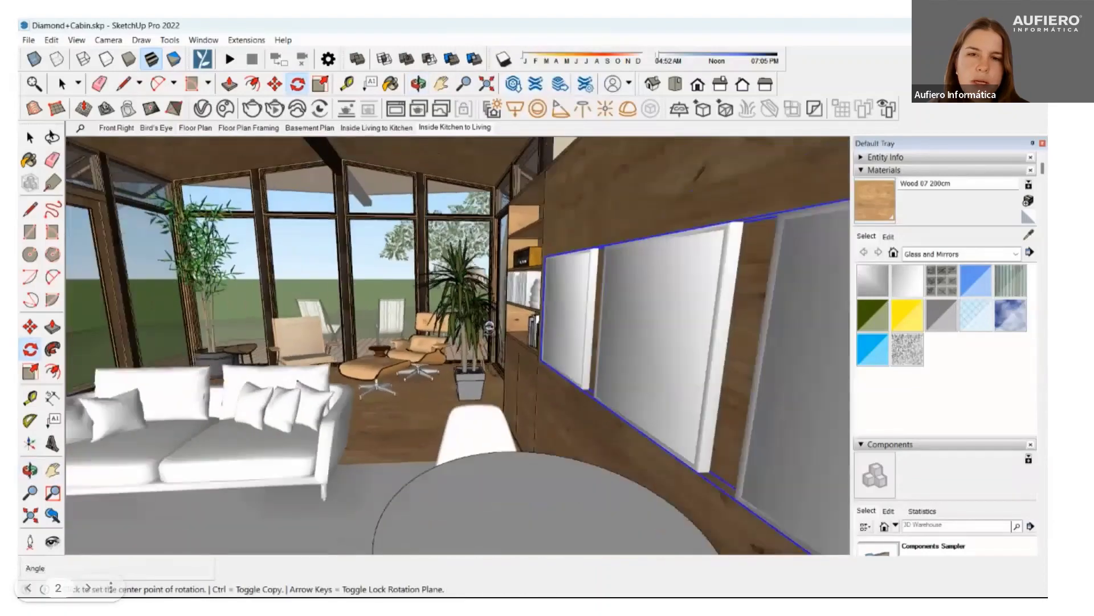
- Slide the print art along the wall into place beside the bookshelf
{"action": "key", "text": "m"}
{"action": "left_click", "coordinate": [726, 483]}
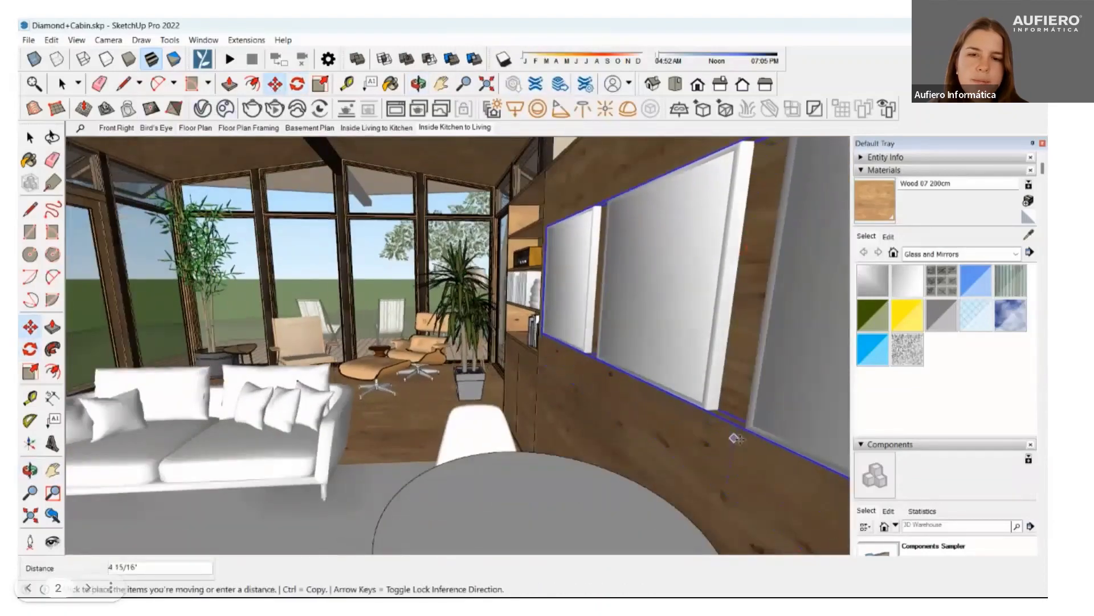
{"action": "mouse_move", "coordinate": [727, 483]}
{"action": "middle_mouse_down"}
{"action": "mouse_move", "coordinate": [779, 382]}
{"action": "mouse_move", "coordinate": [624, 360]}
{"action": "middle_mouse_up"}
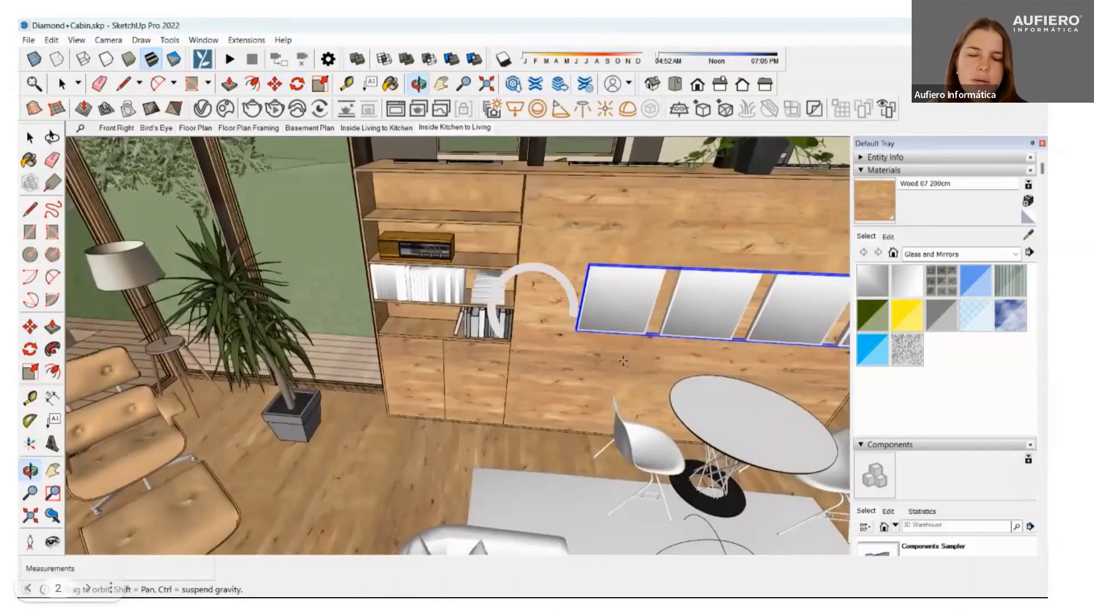
{"action": "scroll", "coordinate": [623, 360], "scroll_direction": "up", "scroll_amount": 3}
{"action": "key", "text": "m"}
{"action": "scroll", "coordinate": [623, 360], "scroll_direction": "up", "scroll_amount": 3}
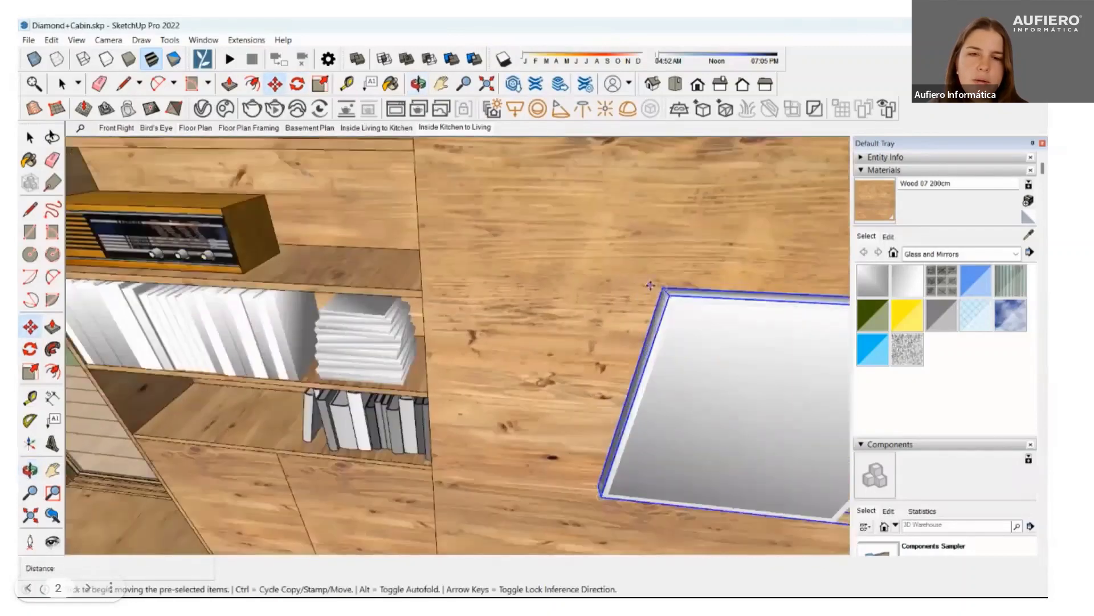
{"action": "left_click", "coordinate": [626, 285]}
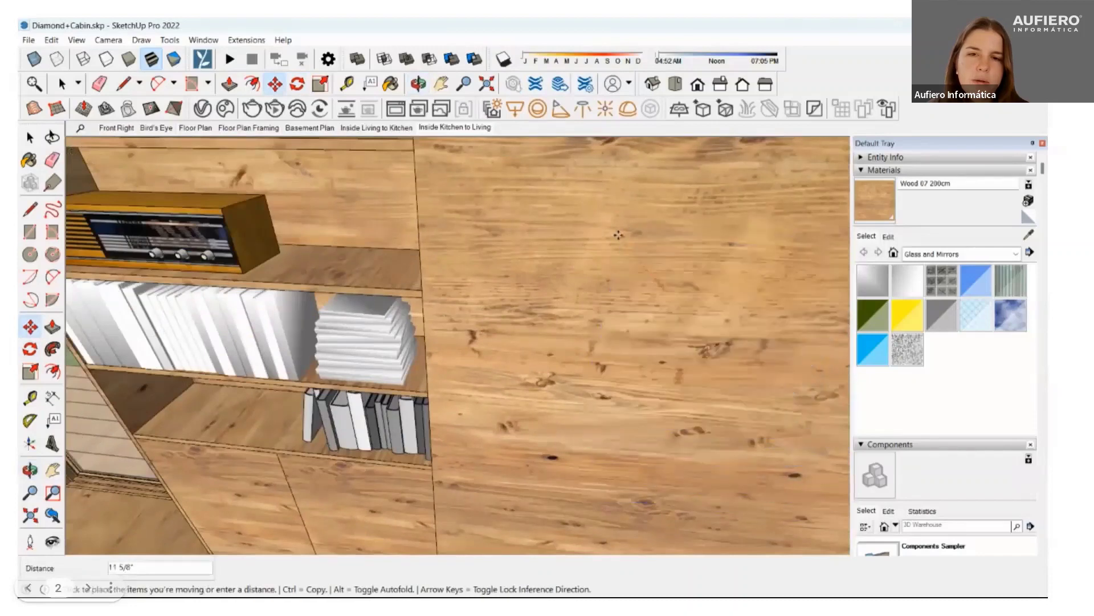
{"action": "mouse_move", "coordinate": [599, 285]}
{"action": "middle_mouse_down"}
{"action": "mouse_move", "coordinate": [536, 331]}
{"action": "mouse_move", "coordinate": [578, 150]}
{"action": "middle_mouse_up"}
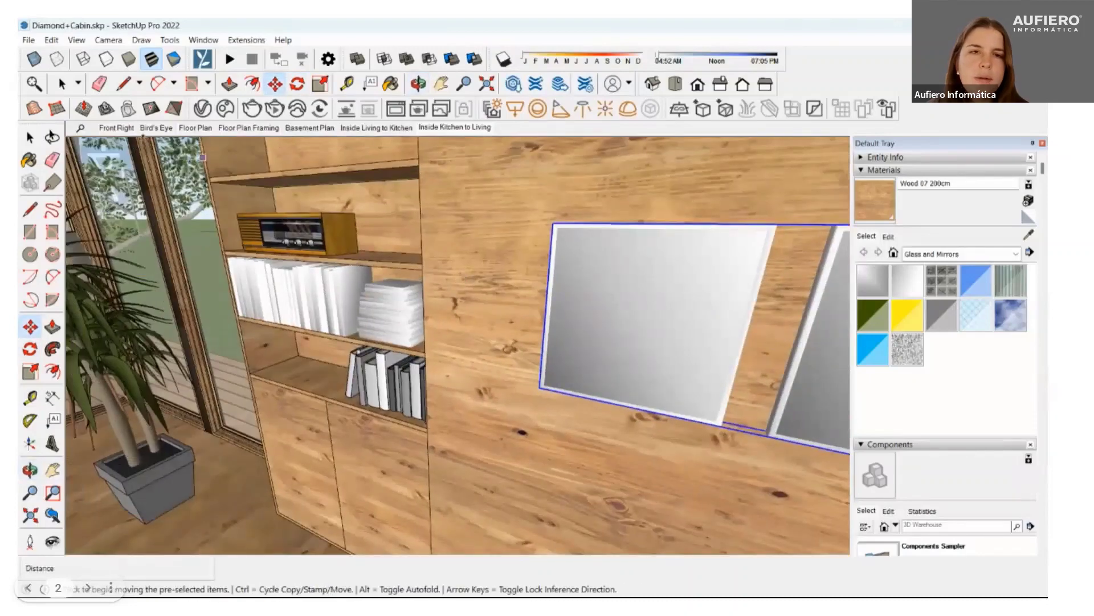
{"action": "key", "text": "space"}
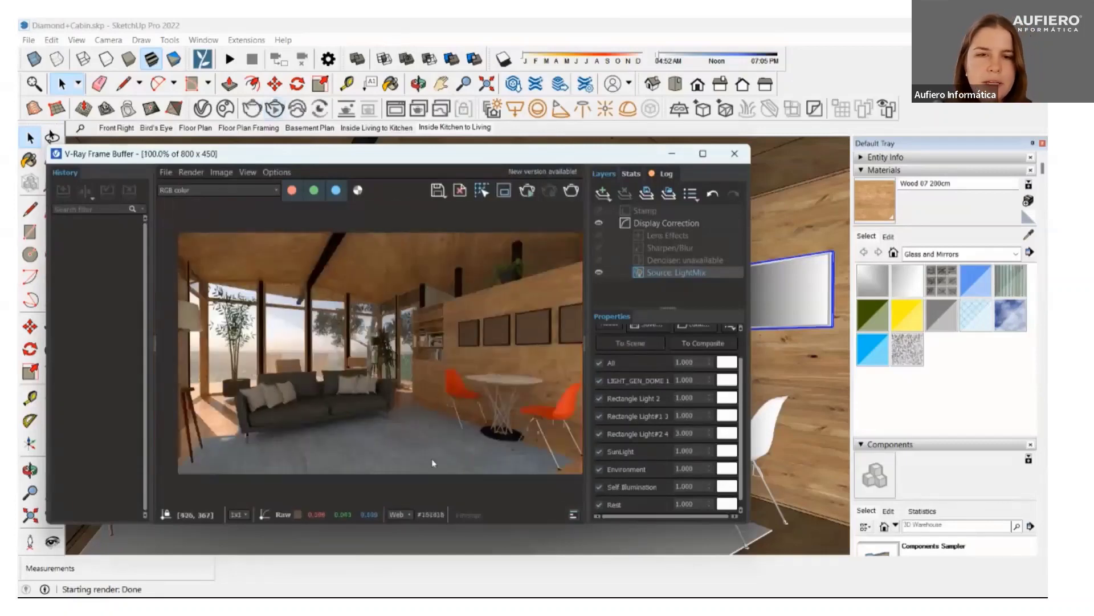
- Flip the wall prints with a -1 green-axis scale so they face the room
{"action": "left_click", "coordinate": [792, 291]}
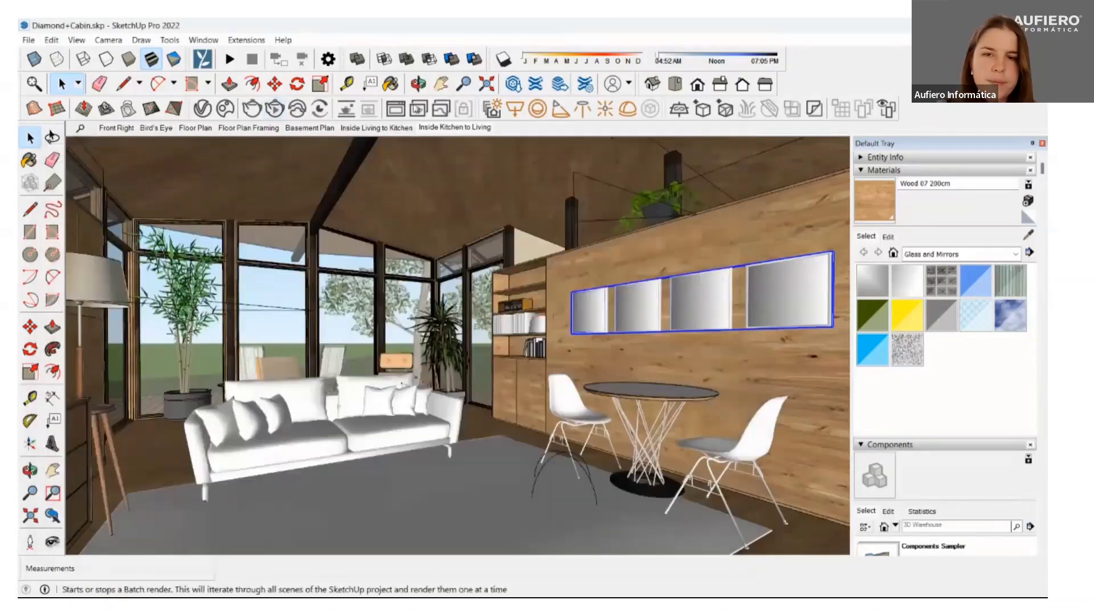
{"action": "key", "text": "s"}
{"action": "left_click", "coordinate": [666, 304]}
{"action": "type", "text": "-1"}
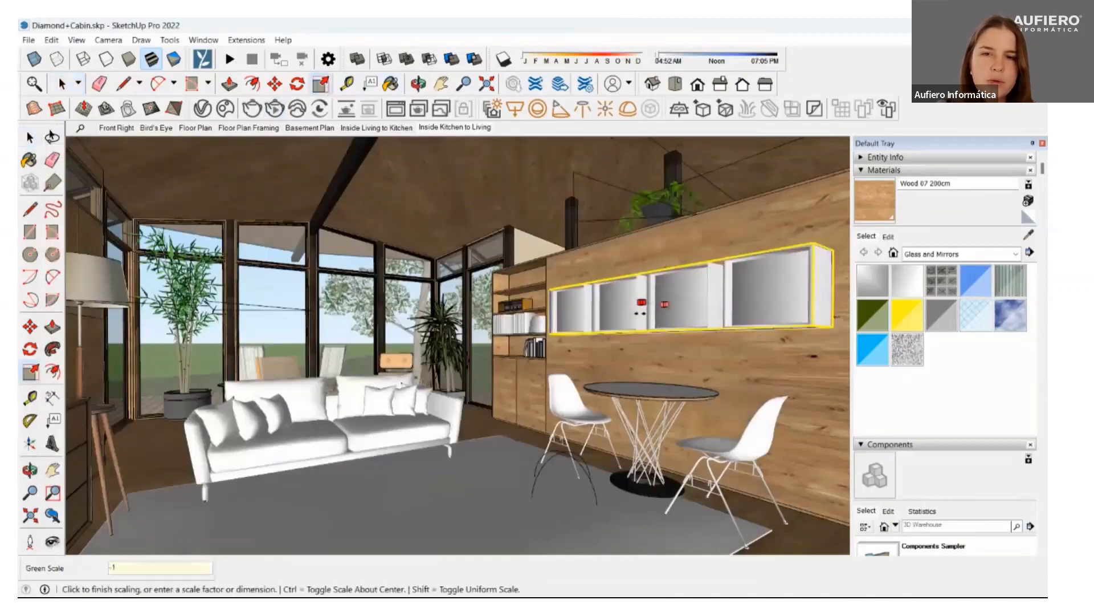
{"action": "key", "text": "Return"}
- Delete the potted plant by the left window
{"action": "left_click", "coordinate": [29, 137]}
{"action": "left_click", "coordinate": [190, 432]}
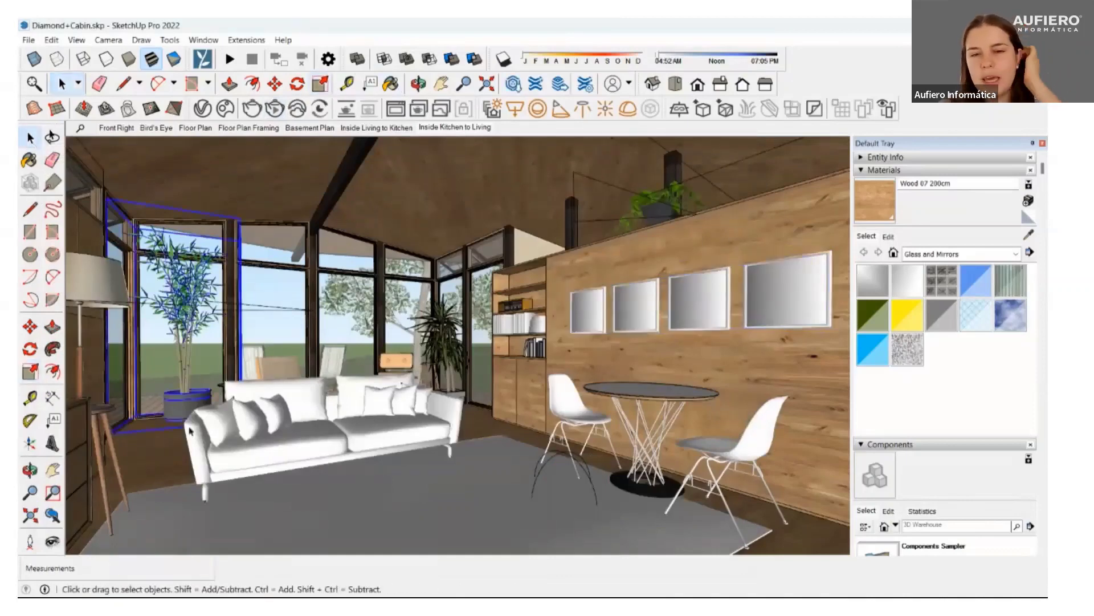
{"action": "key", "text": "Delete"}
- Rotate the left cushion set on the sofa to a new angle
{"action": "left_click", "coordinate": [252, 418]}
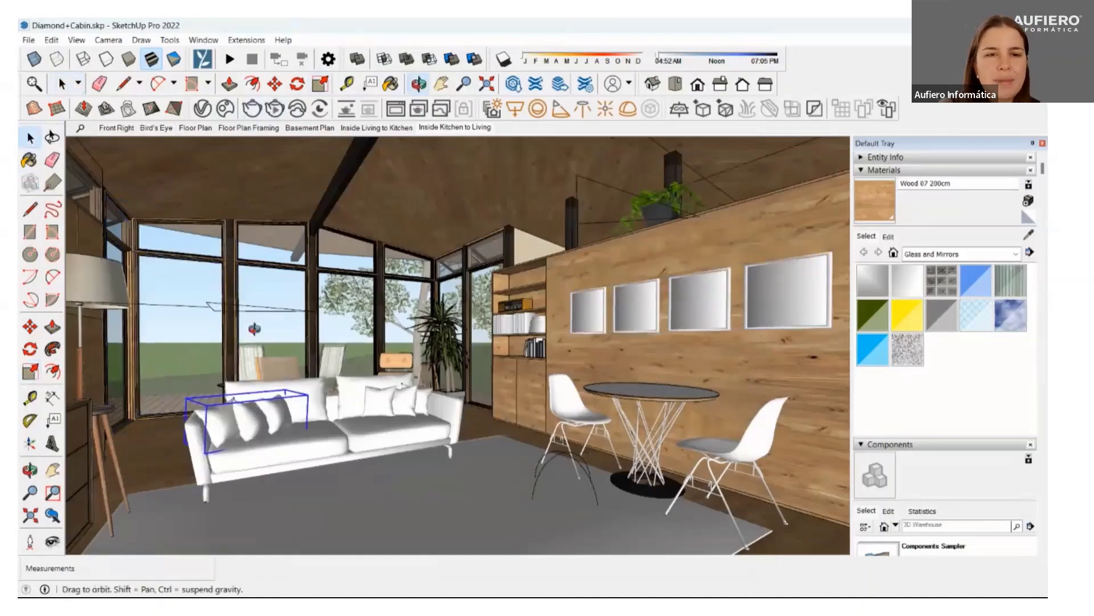
{"action": "scroll", "coordinate": [252, 417], "scroll_direction": "up", "scroll_amount": 5}
{"action": "left_click", "coordinate": [275, 84]}
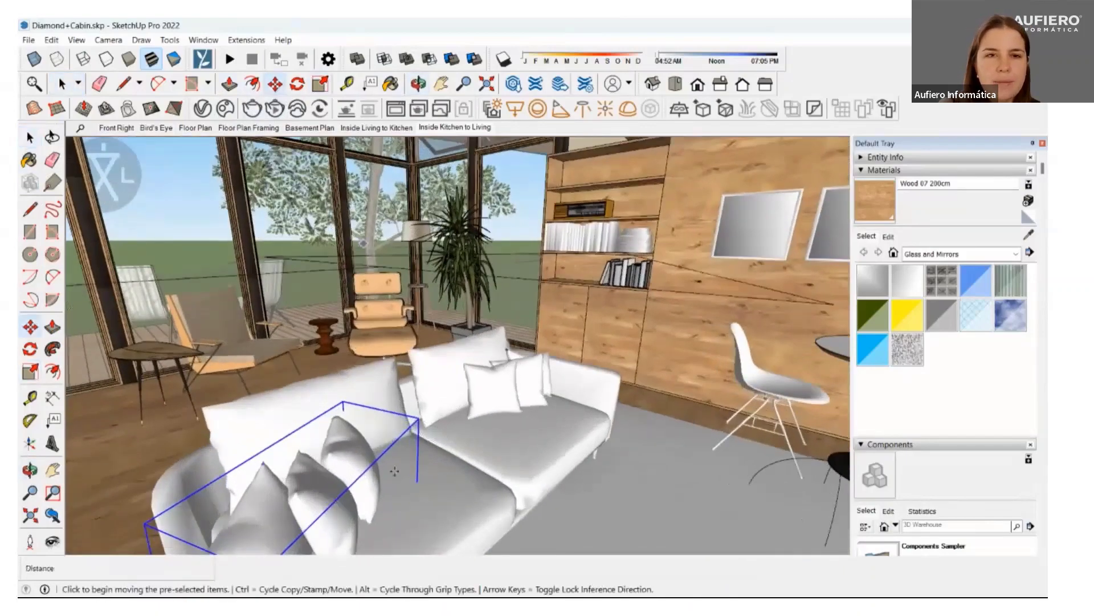
{"action": "left_click", "coordinate": [447, 513]}
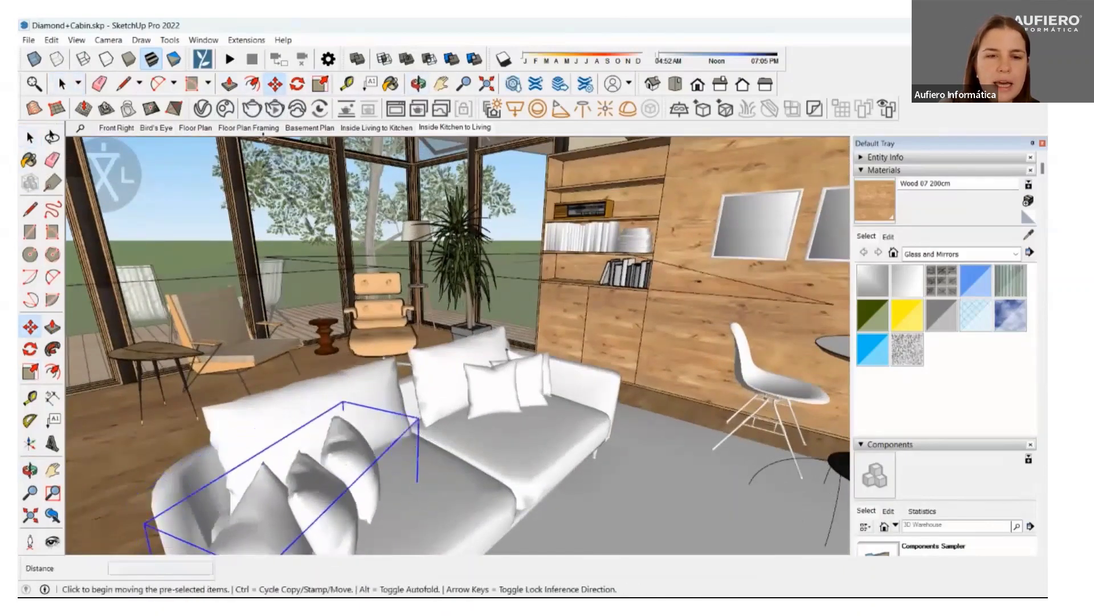
{"action": "middle_click_drag", "start_coordinate": [423, 500], "coordinate": [507, 493]}
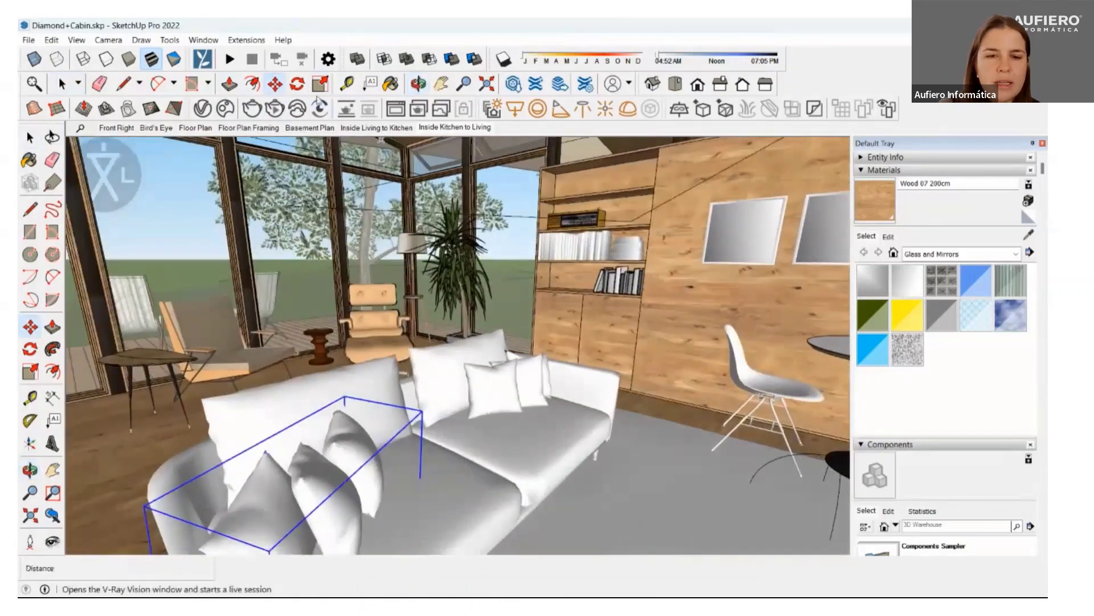
{"action": "left_click", "coordinate": [297, 84]}
{"action": "left_click", "coordinate": [429, 515]}
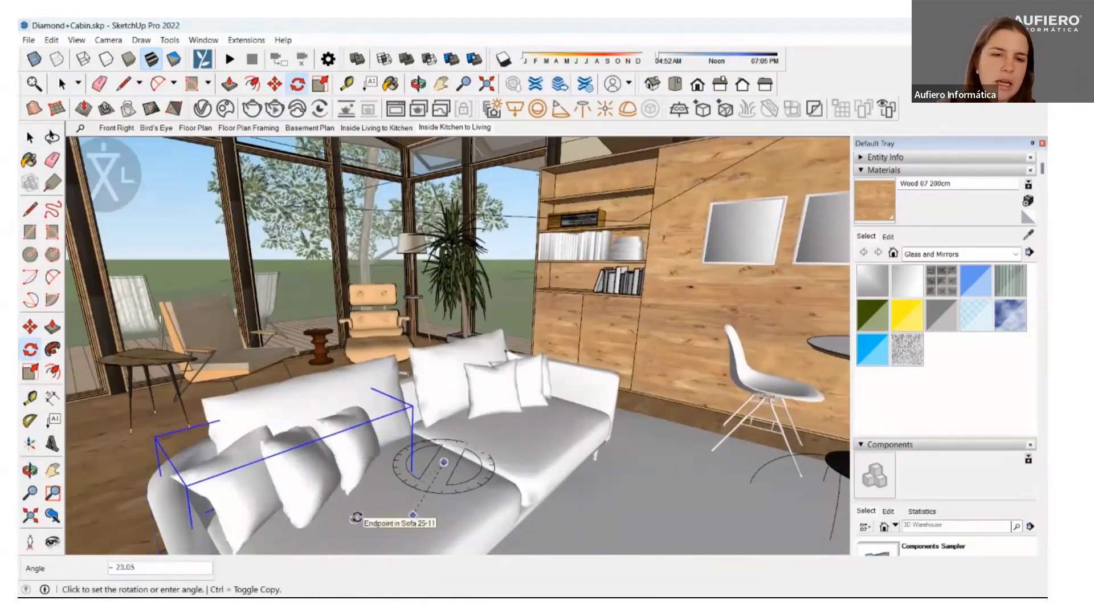
{"action": "left_click", "coordinate": [392, 516]}
- Move the left cushion set into position on the sofa's left seat
{"action": "key", "text": "m"}
{"action": "left_click", "coordinate": [388, 474]}
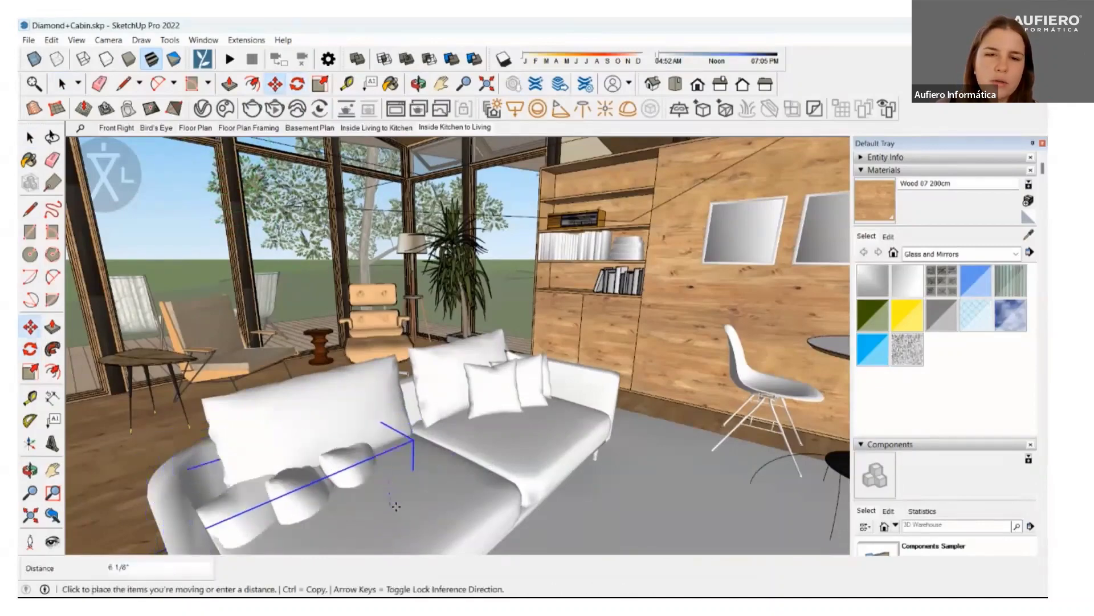
{"action": "left_click", "coordinate": [411, 485]}
{"action": "middle_click_drag", "start_coordinate": [410, 486], "coordinate": [367, 429]}
{"action": "scroll", "coordinate": [367, 429], "scroll_direction": "up", "scroll_amount": 4}
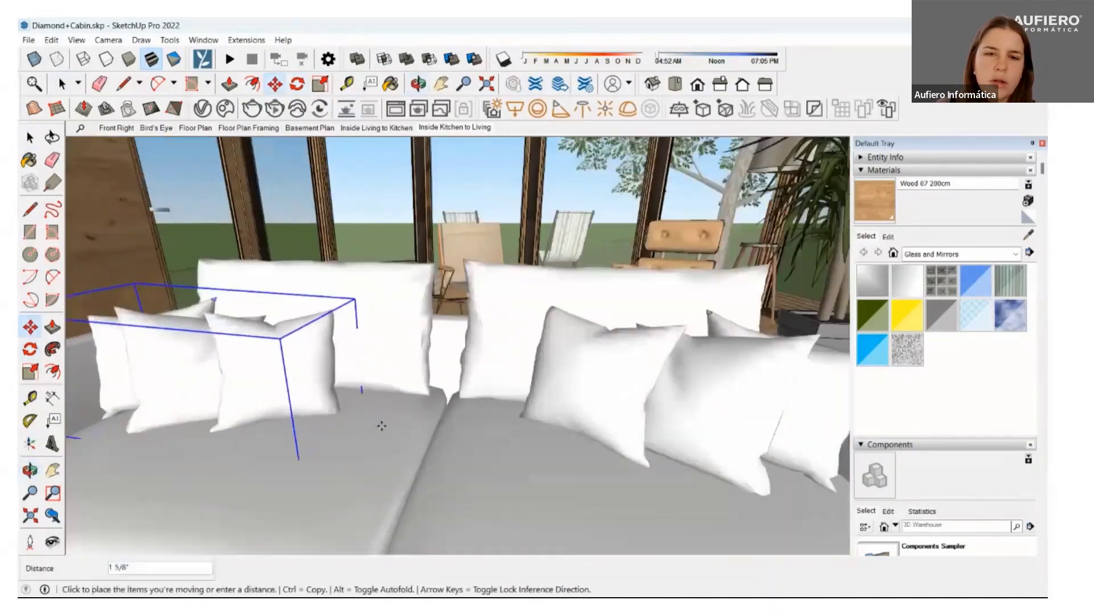
{"action": "scroll", "coordinate": [434, 427], "scroll_direction": "down", "scroll_amount": 3}
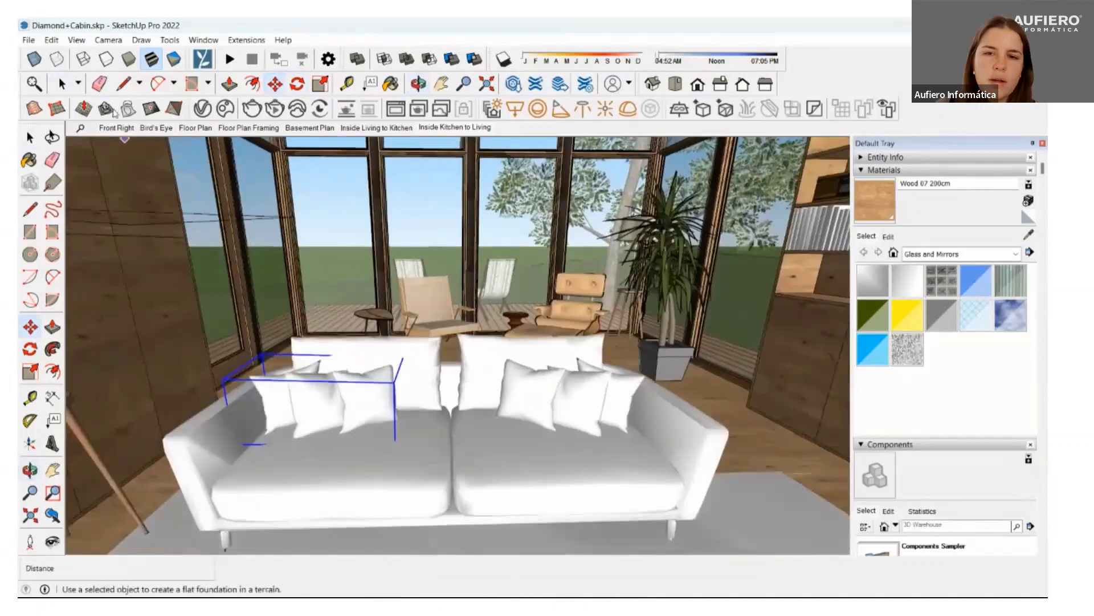
{"action": "key", "text": "space"}
{"action": "scroll", "coordinate": [434, 426], "scroll_direction": "down", "scroll_amount": 3}
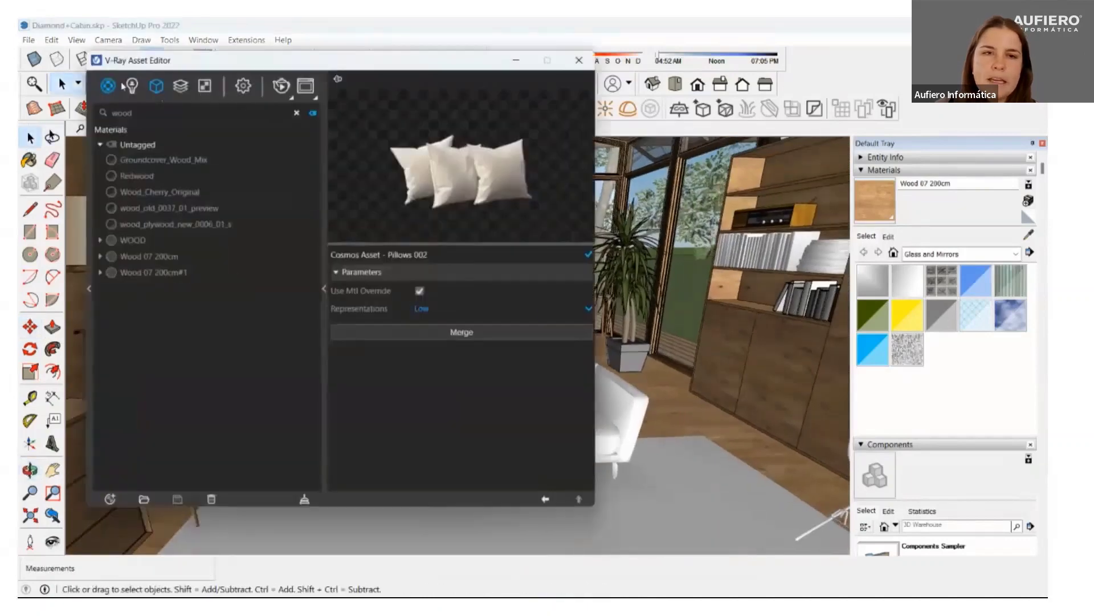
- Clear the wood material filter and browse Cosmos Vegetation > Indoor plants
{"action": "left_click", "coordinate": [297, 114]}
{"action": "scroll", "coordinate": [270, 387], "scroll_direction": "up", "scroll_amount": 5}
{"action": "scroll", "coordinate": [285, 342], "scroll_direction": "up", "scroll_amount": 5}
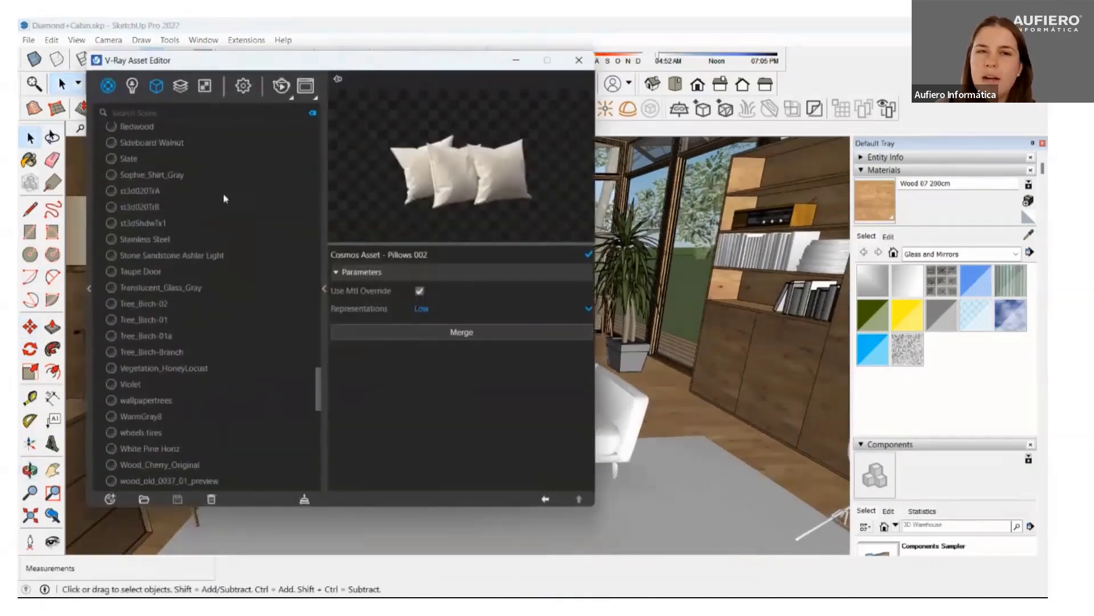
{"action": "scroll", "coordinate": [312, 253], "scroll_direction": "up", "scroll_amount": 5}
{"action": "scroll", "coordinate": [313, 253], "scroll_direction": "up", "scroll_amount": 10}
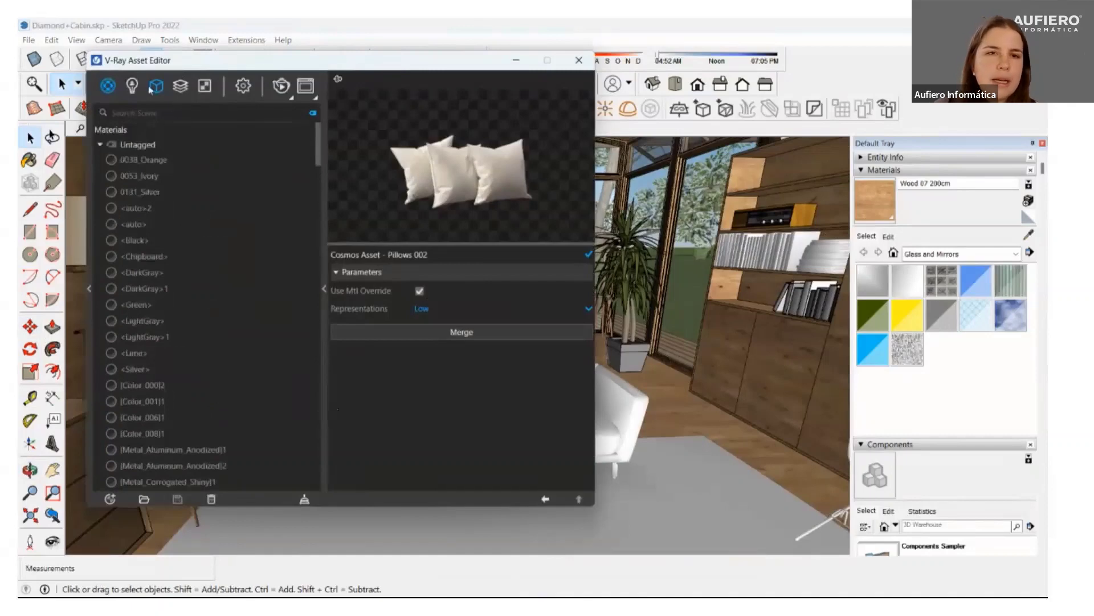
{"action": "left_click", "coordinate": [515, 59]}
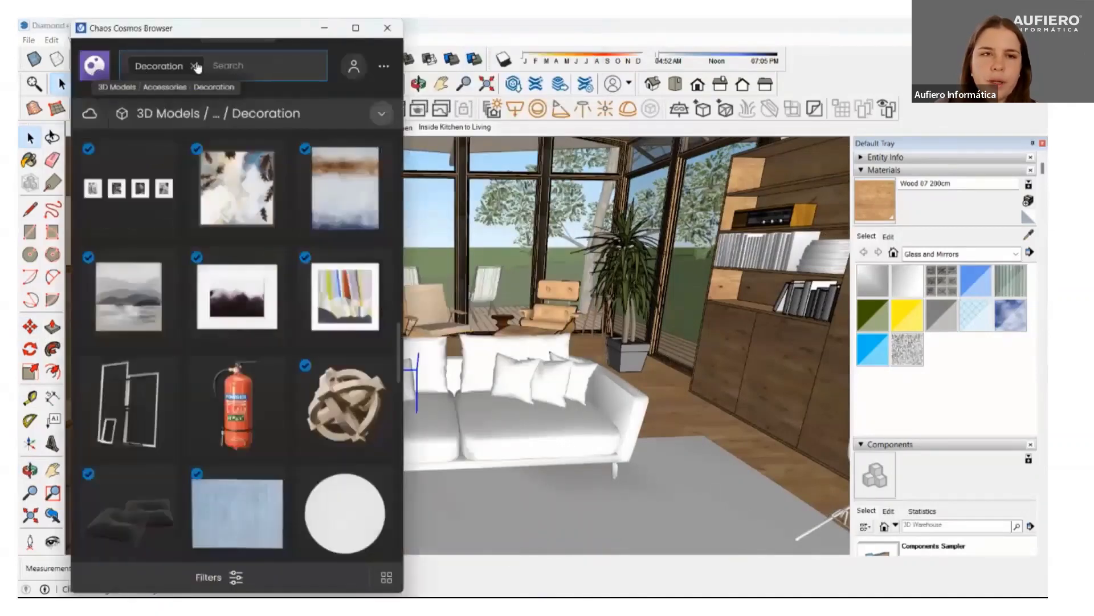
{"action": "left_click", "coordinate": [93, 68]}
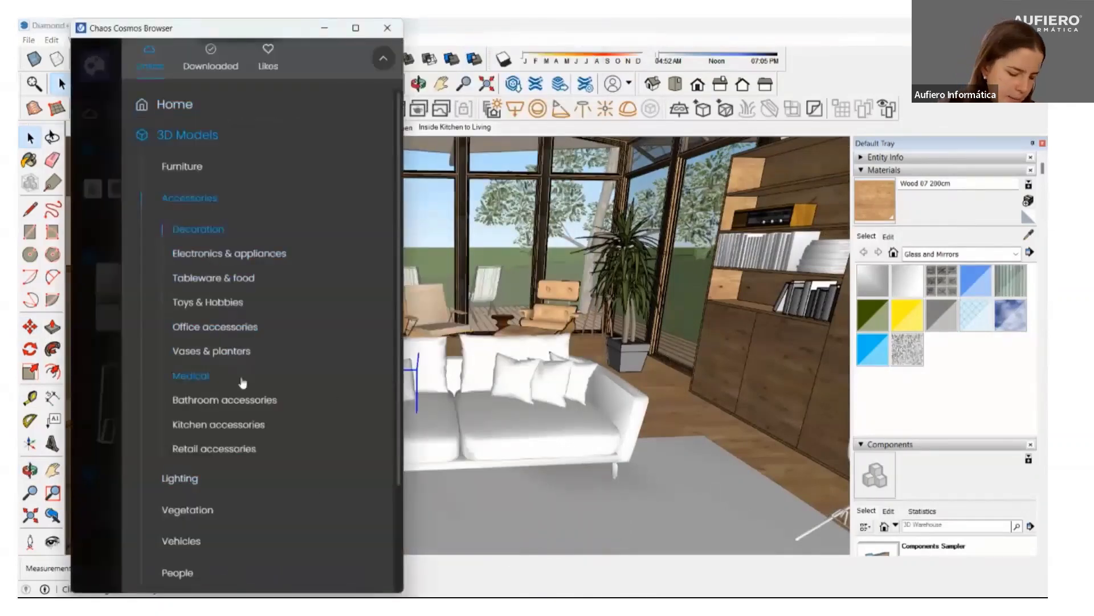
{"action": "scroll", "coordinate": [240, 411], "scroll_direction": "down", "scroll_amount": 5}
{"action": "left_click", "coordinate": [188, 367]}
{"action": "left_click", "coordinate": [251, 320]}
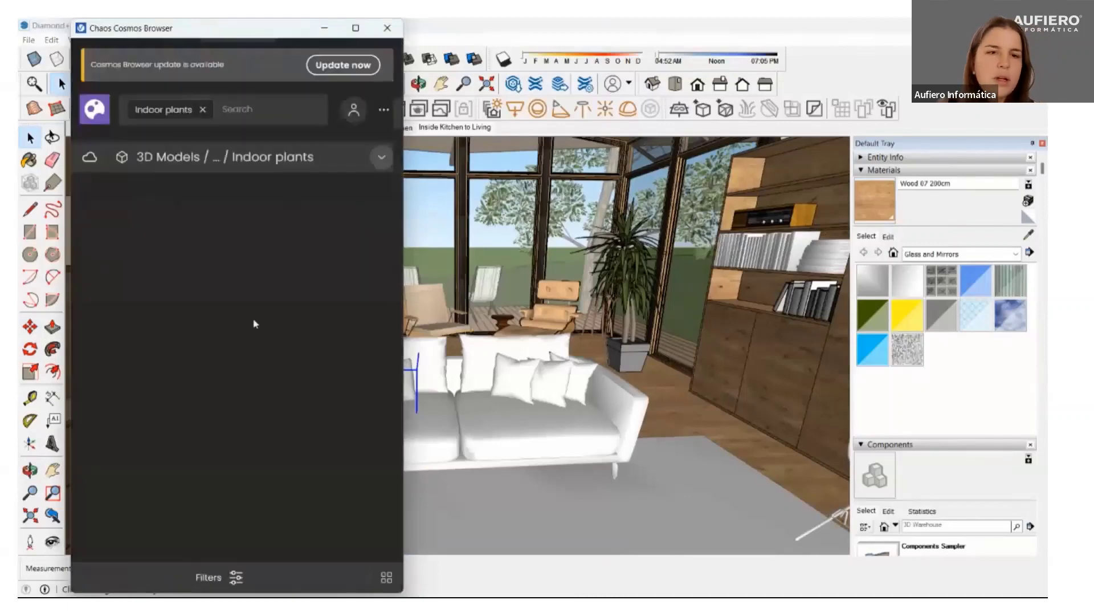
- Import Indoor Plant 004 and place it behind the sofa
{"action": "scroll", "coordinate": [245, 462], "scroll_direction": "down", "scroll_amount": 2}
{"action": "scroll", "coordinate": [240, 450], "scroll_direction": "down", "scroll_amount": 3}
{"action": "scroll", "coordinate": [244, 473], "scroll_direction": "down", "scroll_amount": 2}
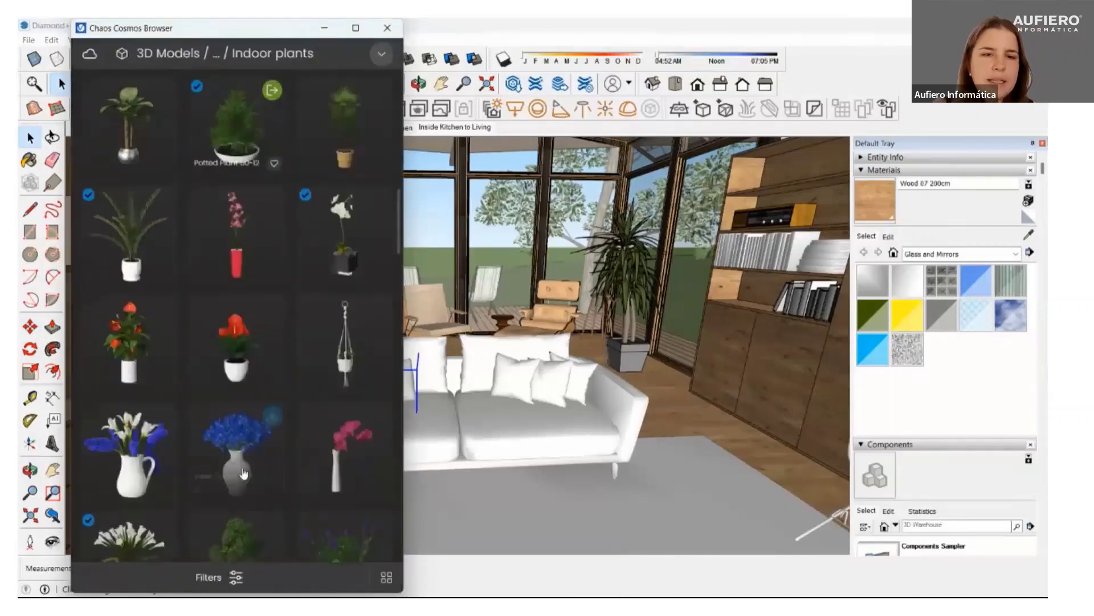
{"action": "scroll", "coordinate": [243, 473], "scroll_direction": "down", "scroll_amount": 3}
{"action": "scroll", "coordinate": [242, 473], "scroll_direction": "down", "scroll_amount": 3}
{"action": "scroll", "coordinate": [313, 349], "scroll_direction": "down", "scroll_amount": 3}
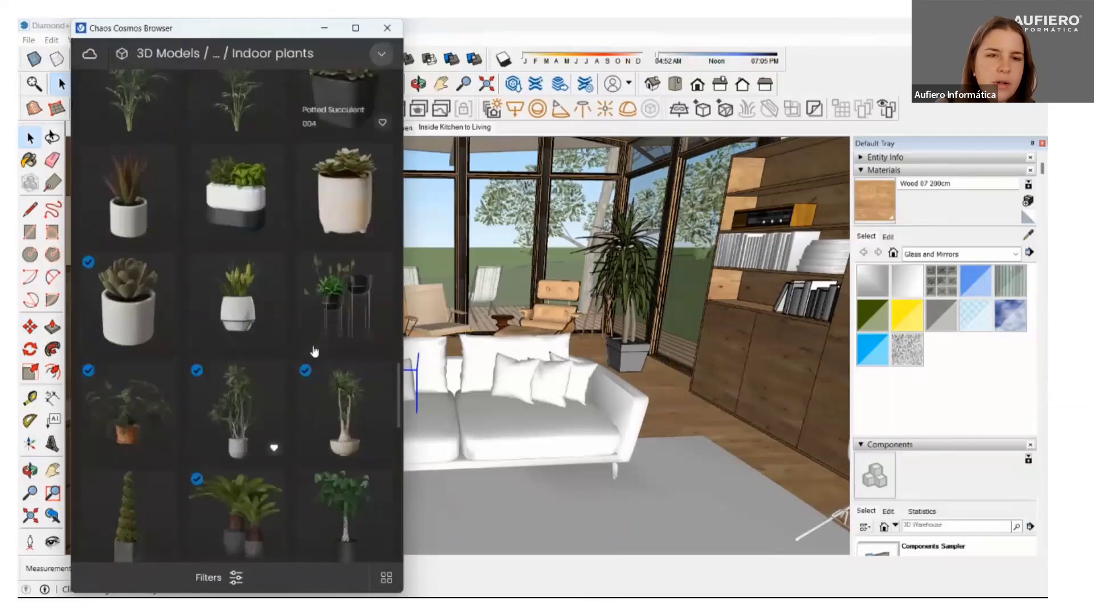
{"action": "left_click", "coordinate": [253, 384]}
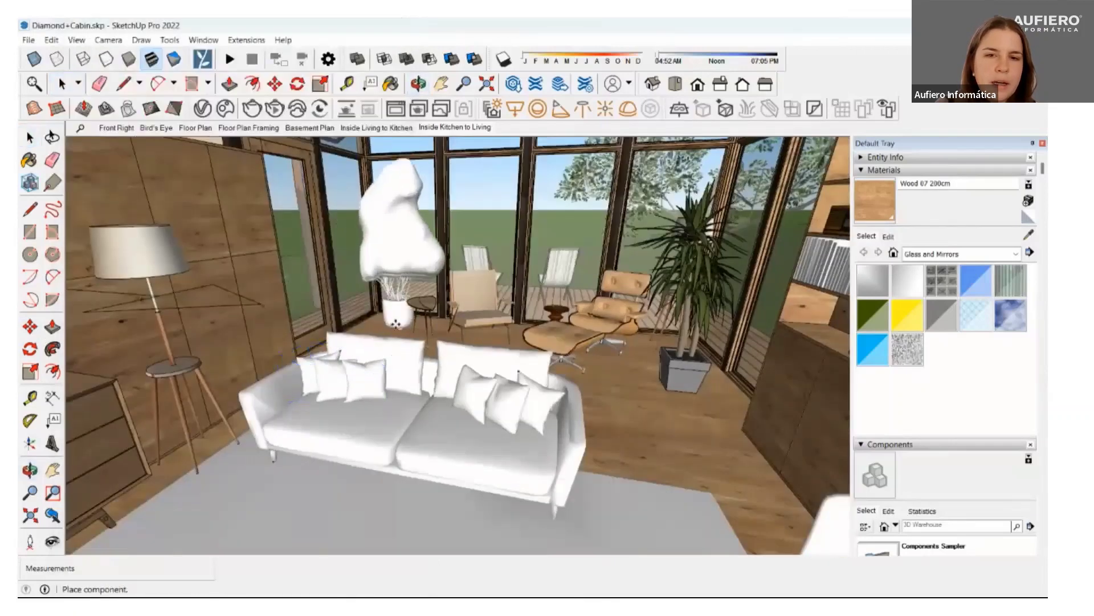
{"action": "left_click", "coordinate": [395, 324]}
- Import Indoor Plant 007 and place it beside the tall corner plant
{"action": "left_click", "coordinate": [225, 108]}
{"action": "scroll", "coordinate": [268, 445], "scroll_direction": "down", "scroll_amount": 3}
{"action": "scroll", "coordinate": [229, 410], "scroll_direction": "down", "scroll_amount": 3}
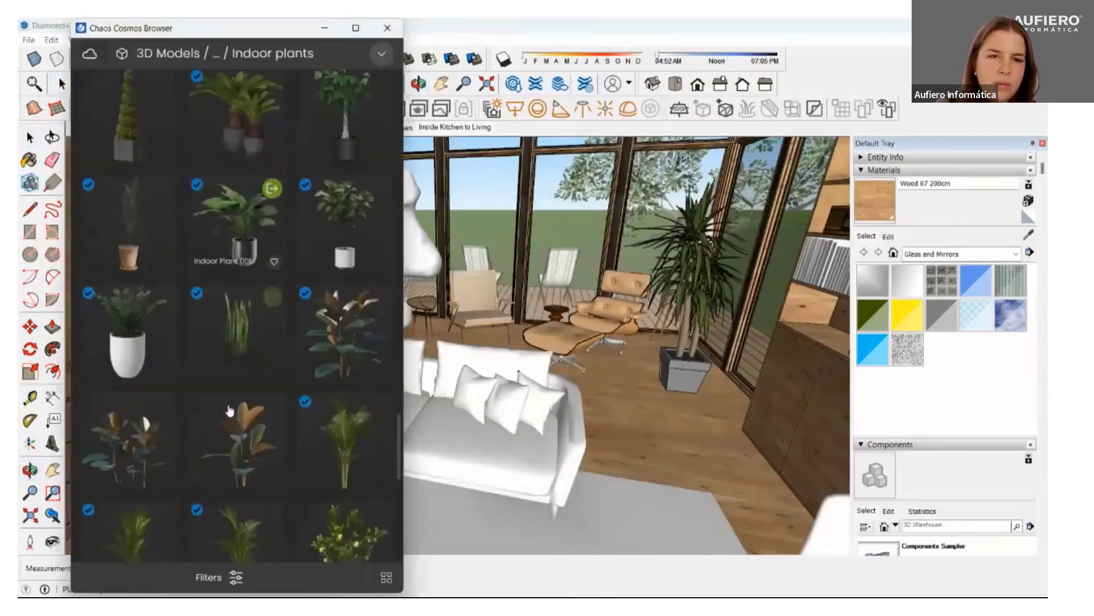
{"action": "scroll", "coordinate": [251, 393], "scroll_direction": "up", "scroll_amount": 5}
{"action": "scroll", "coordinate": [276, 447], "scroll_direction": "up", "scroll_amount": 1}
{"action": "scroll", "coordinate": [276, 310], "scroll_direction": "down", "scroll_amount": 1}
{"action": "scroll", "coordinate": [362, 312], "scroll_direction": "down", "scroll_amount": 2}
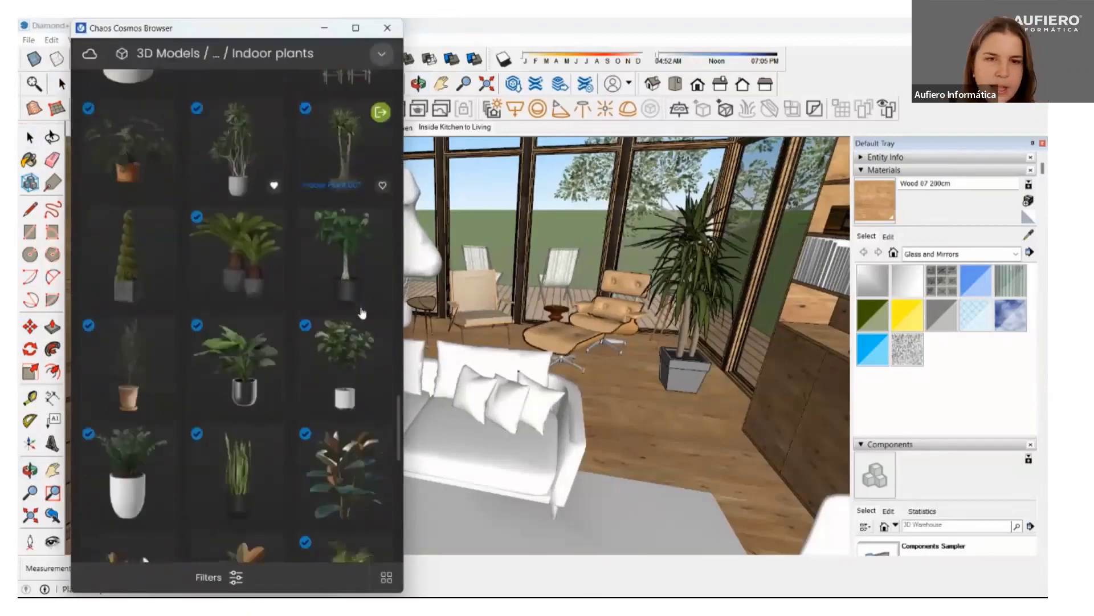
{"action": "scroll", "coordinate": [362, 313], "scroll_direction": "down", "scroll_amount": 3}
{"action": "scroll", "coordinate": [362, 313], "scroll_direction": "up", "scroll_amount": 6}
{"action": "scroll", "coordinate": [362, 313], "scroll_direction": "up", "scroll_amount": 2}
{"action": "left_click", "coordinate": [381, 236]}
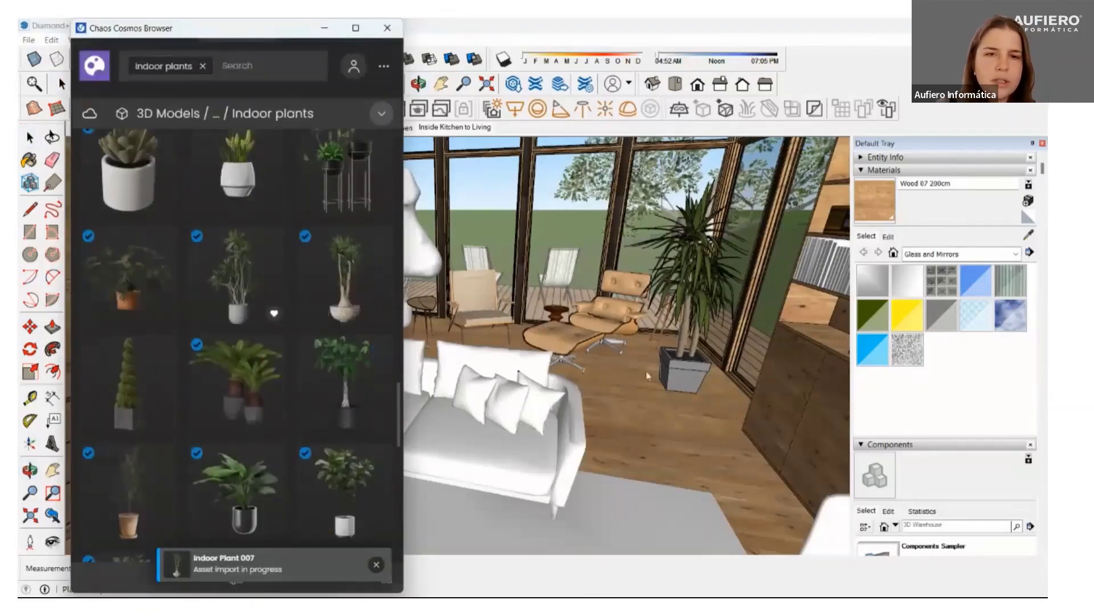
{"action": "left_click", "coordinate": [713, 396]}
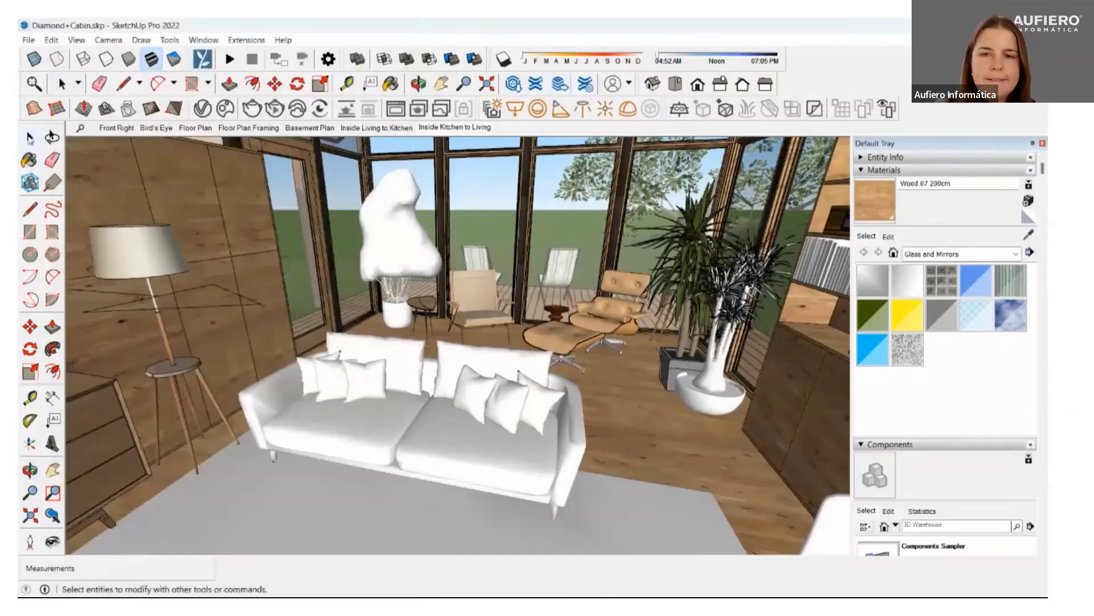
- Zoom out to an aerial view of the cabin site
{"action": "scroll", "coordinate": [516, 390], "scroll_direction": "up", "scroll_amount": 5}
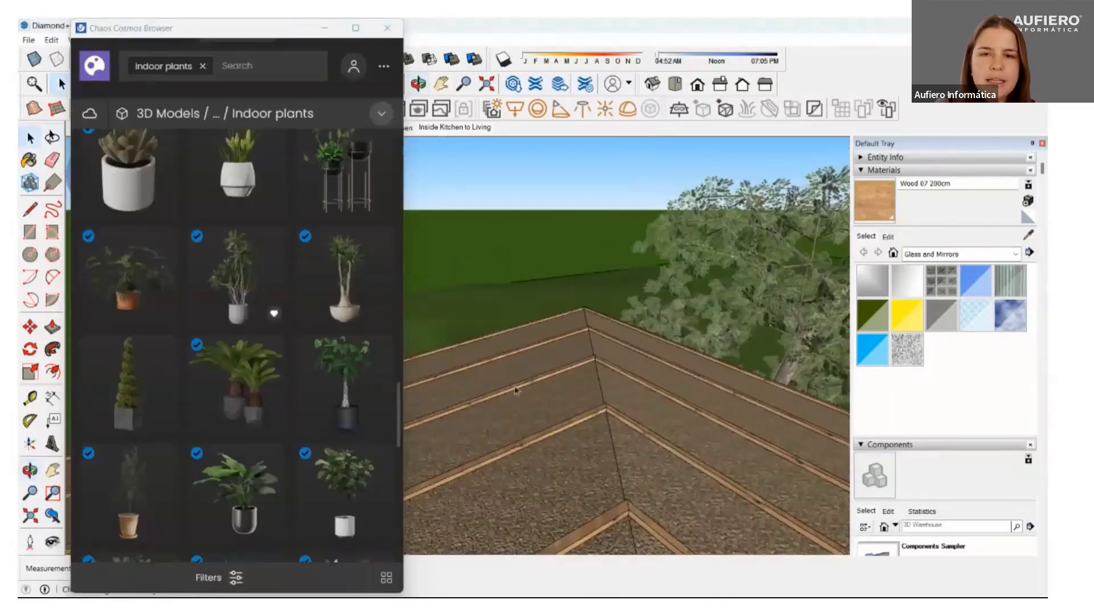
{"action": "scroll", "coordinate": [516, 391], "scroll_direction": "down", "scroll_amount": 3}
{"action": "scroll", "coordinate": [502, 359], "scroll_direction": "down", "scroll_amount": 3}
{"action": "scroll", "coordinate": [484, 328], "scroll_direction": "down", "scroll_amount": 2}
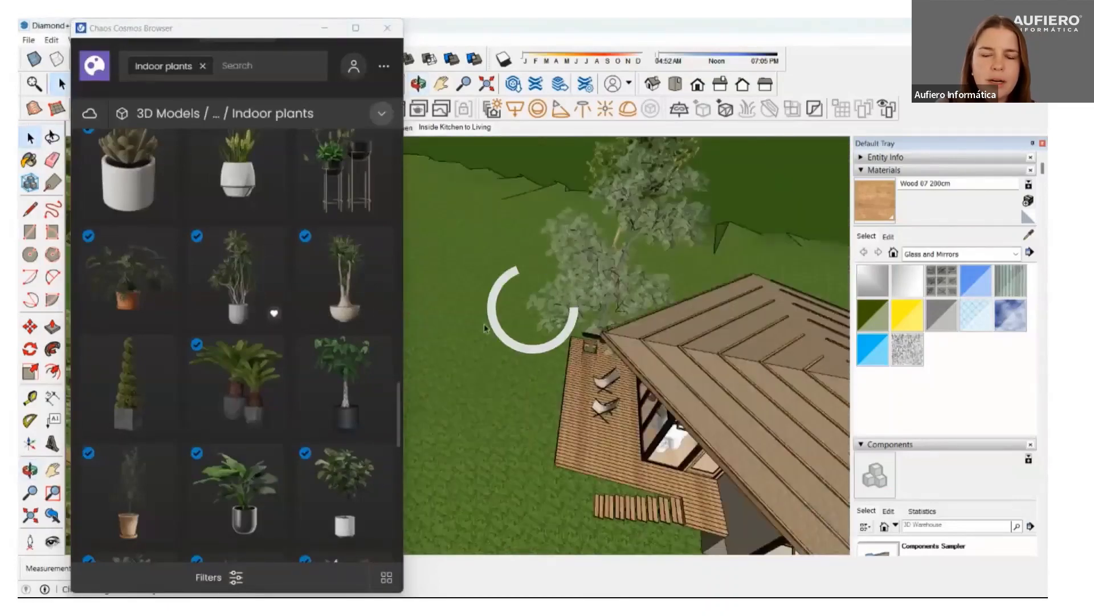
{"action": "scroll", "coordinate": [484, 329], "scroll_direction": "up", "scroll_amount": 2}
{"action": "scroll", "coordinate": [502, 336], "scroll_direction": "down", "scroll_amount": 4}
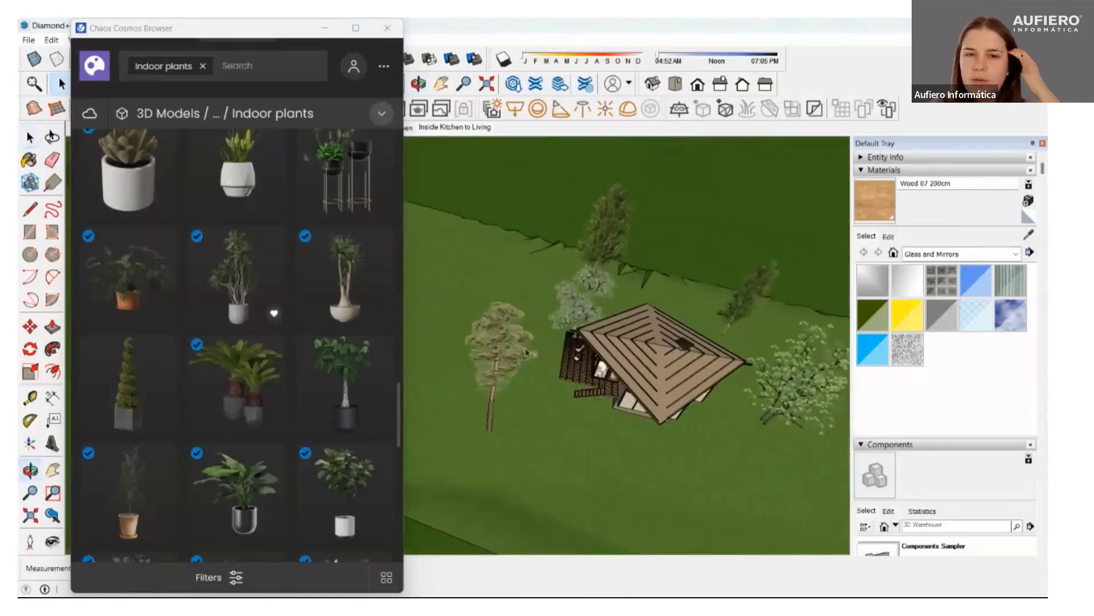
{"action": "scroll", "coordinate": [501, 337], "scroll_direction": "up", "scroll_amount": 3}
- Browse the Cosmos Vegetation > Trees models and download English Oak 001
{"action": "left_click", "coordinate": [205, 116]}
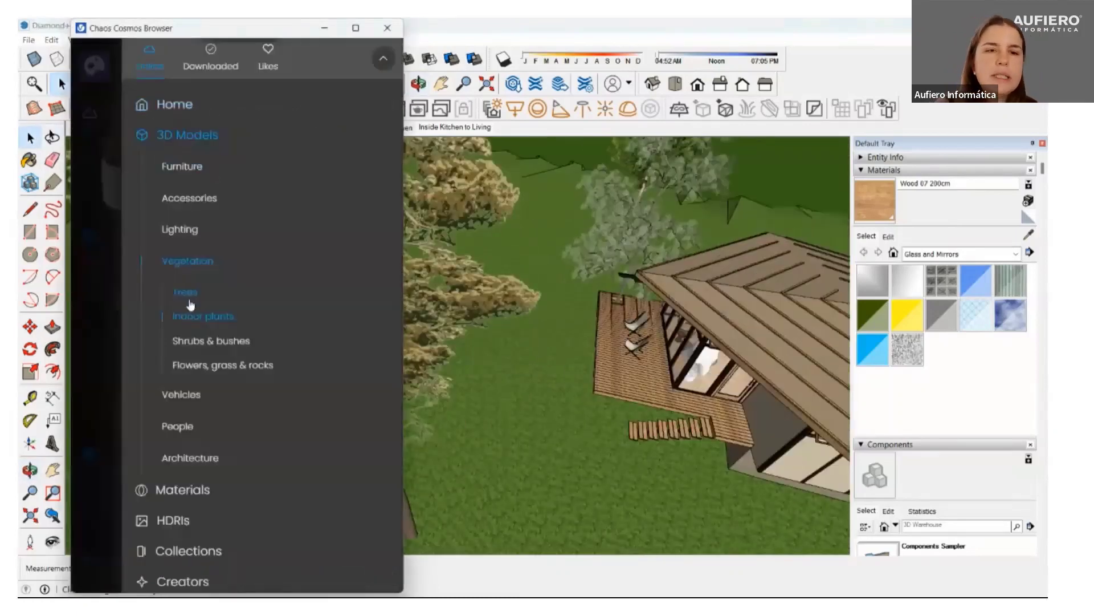
{"action": "left_click", "coordinate": [190, 301]}
{"action": "scroll", "coordinate": [262, 405], "scroll_direction": "down", "scroll_amount": 5}
{"action": "scroll", "coordinate": [262, 411], "scroll_direction": "down", "scroll_amount": 3}
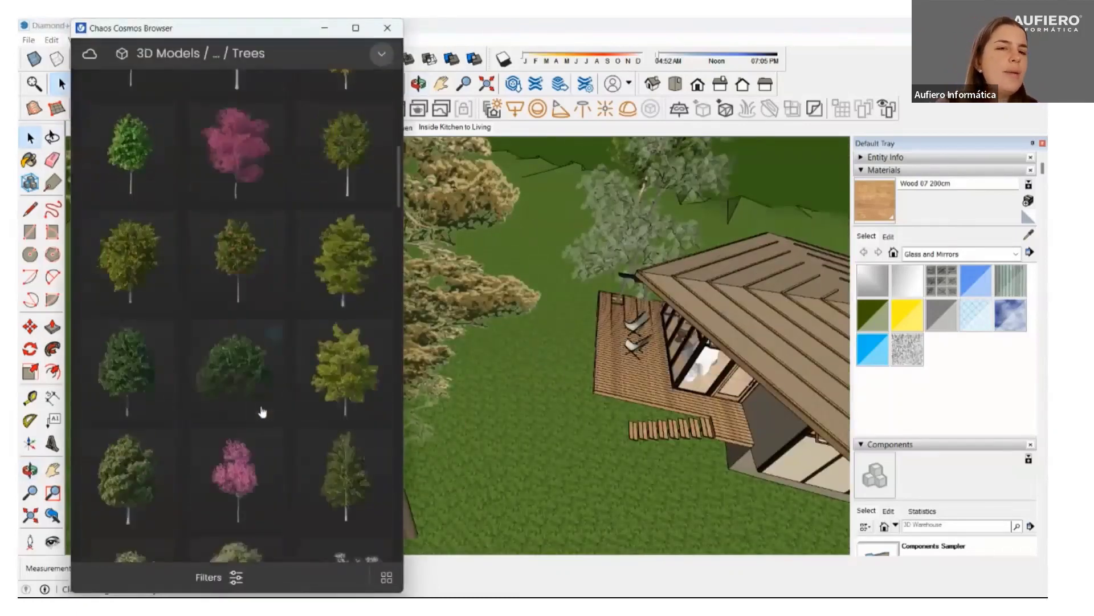
{"action": "scroll", "coordinate": [263, 411], "scroll_direction": "down", "scroll_amount": 3}
{"action": "left_click_drag", "start_coordinate": [399, 200], "coordinate": [392, 529]}
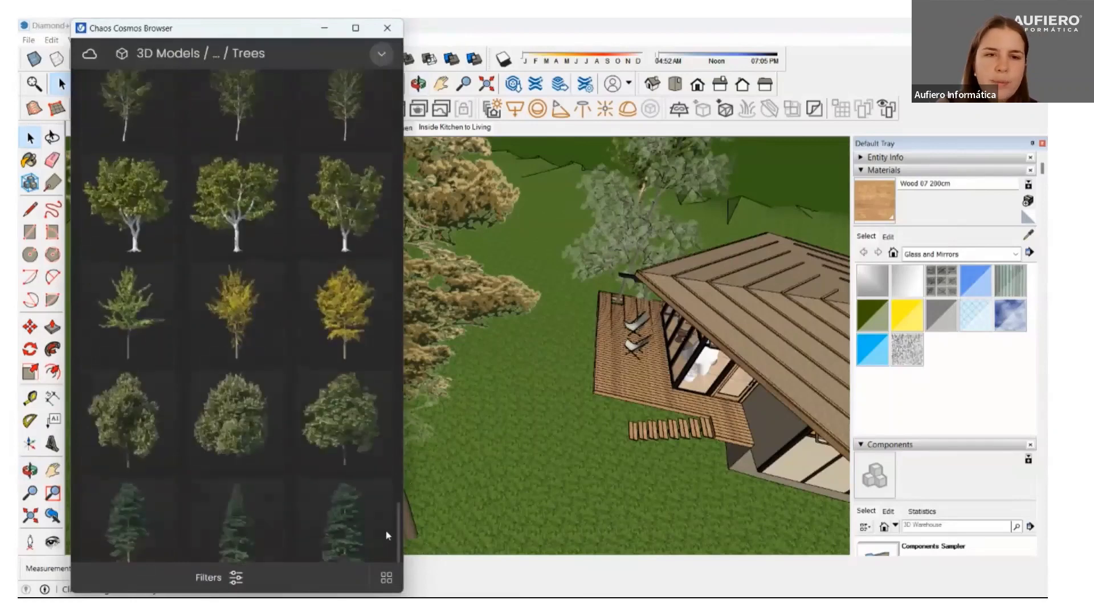
{"action": "scroll", "coordinate": [285, 370], "scroll_direction": "up", "scroll_amount": 2}
{"action": "scroll", "coordinate": [234, 365], "scroll_direction": "down", "scroll_amount": 2}
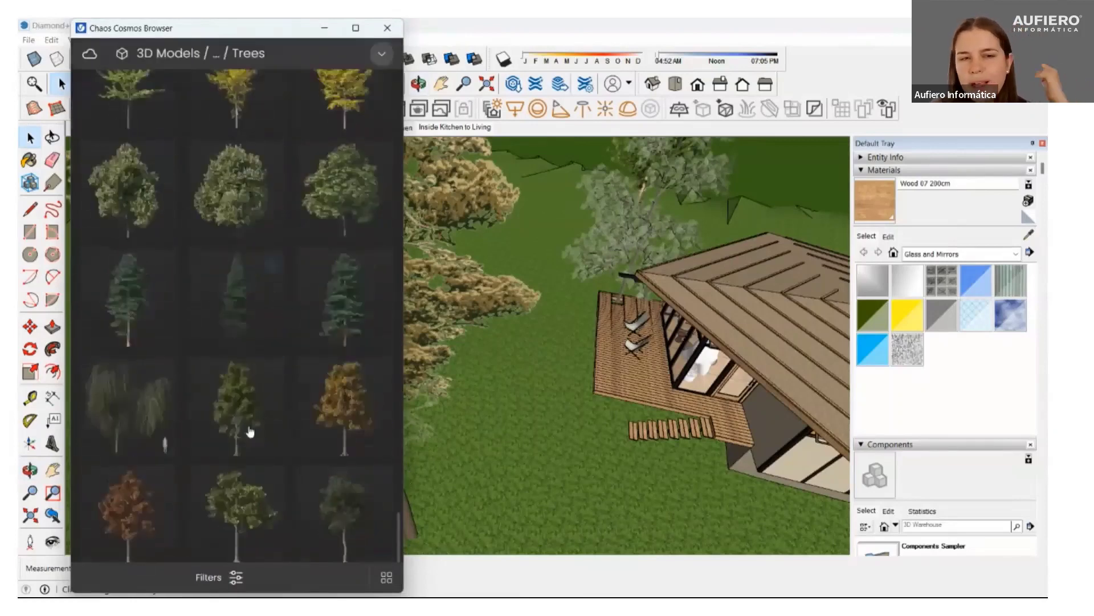
{"action": "scroll", "coordinate": [246, 450], "scroll_direction": "down", "scroll_amount": 2}
{"action": "scroll", "coordinate": [231, 439], "scroll_direction": "up", "scroll_amount": 4}
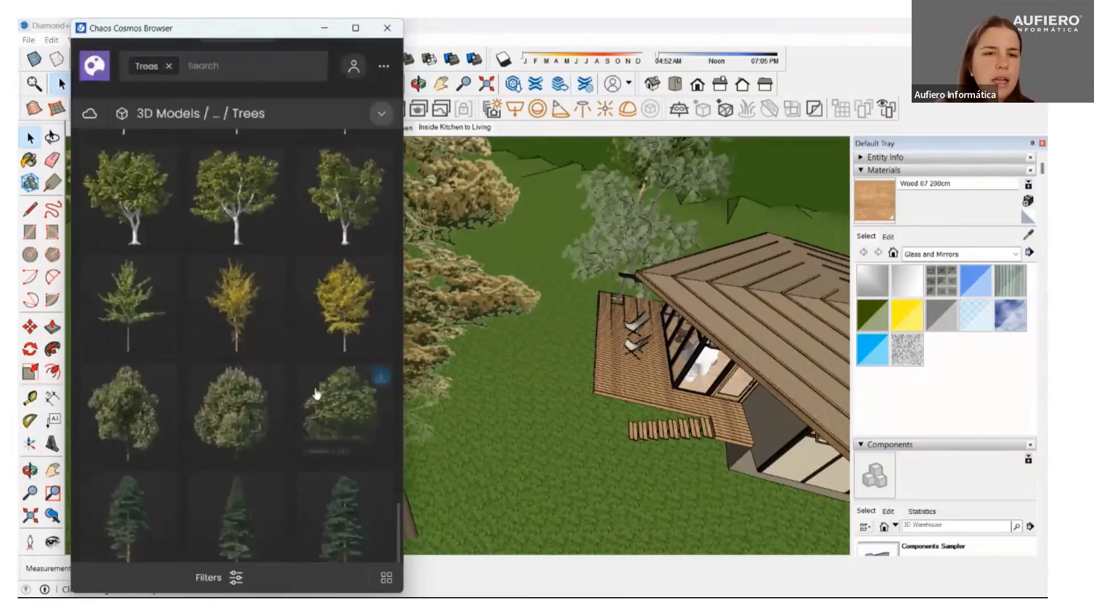
{"action": "scroll", "coordinate": [317, 391], "scroll_direction": "up", "scroll_amount": 3}
{"action": "scroll", "coordinate": [257, 440], "scroll_direction": "up", "scroll_amount": 3}
{"action": "left_click", "coordinate": [163, 484]}
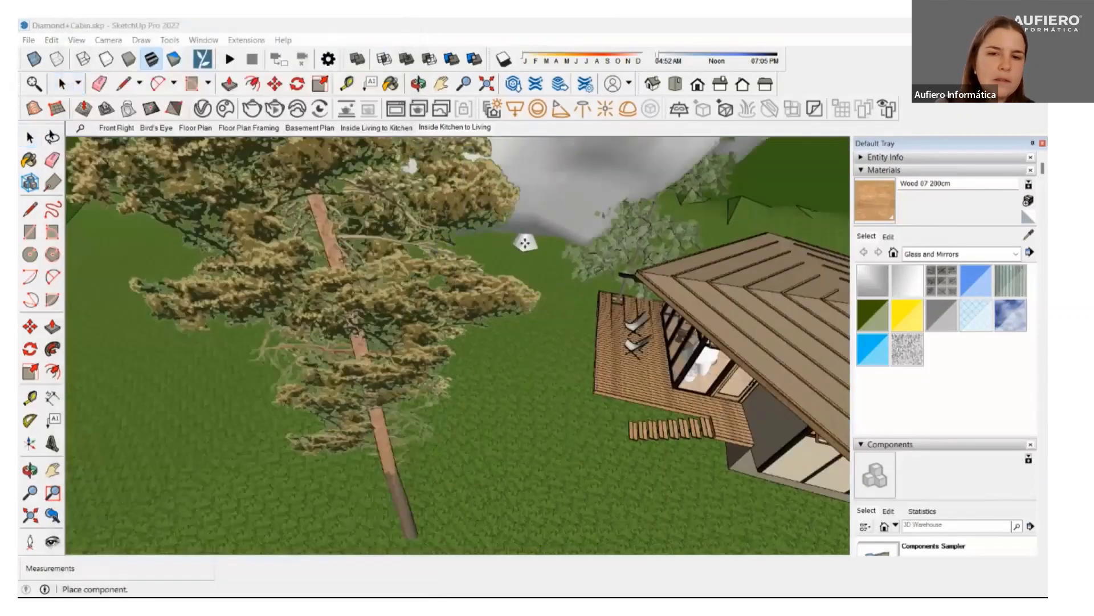
- Drop the oak tree into the scene and move it down onto the lawn
{"action": "middle_click_drag", "start_coordinate": [521, 242], "coordinate": [382, 248]}
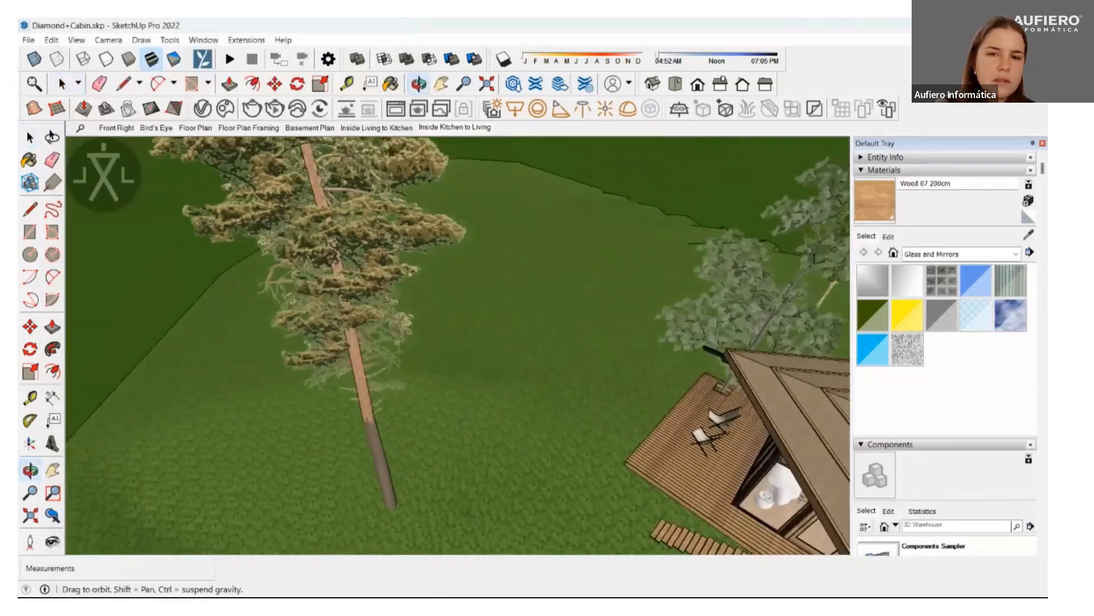
{"action": "left_click", "coordinate": [579, 250]}
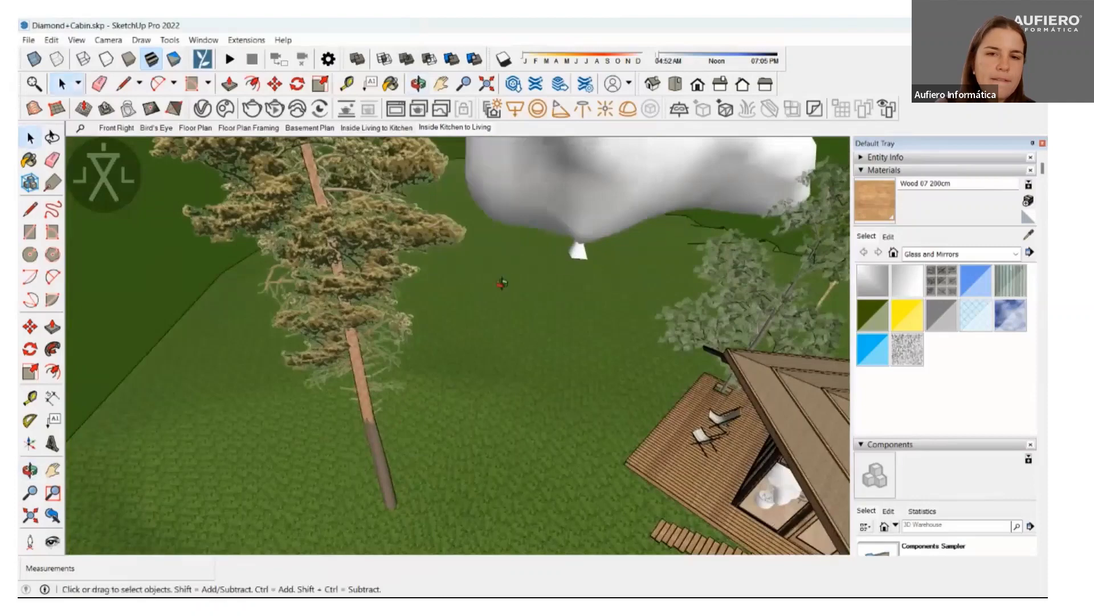
{"action": "middle_click_drag", "start_coordinate": [501, 283], "coordinate": [627, 272]}
{"action": "left_click", "coordinate": [275, 84]}
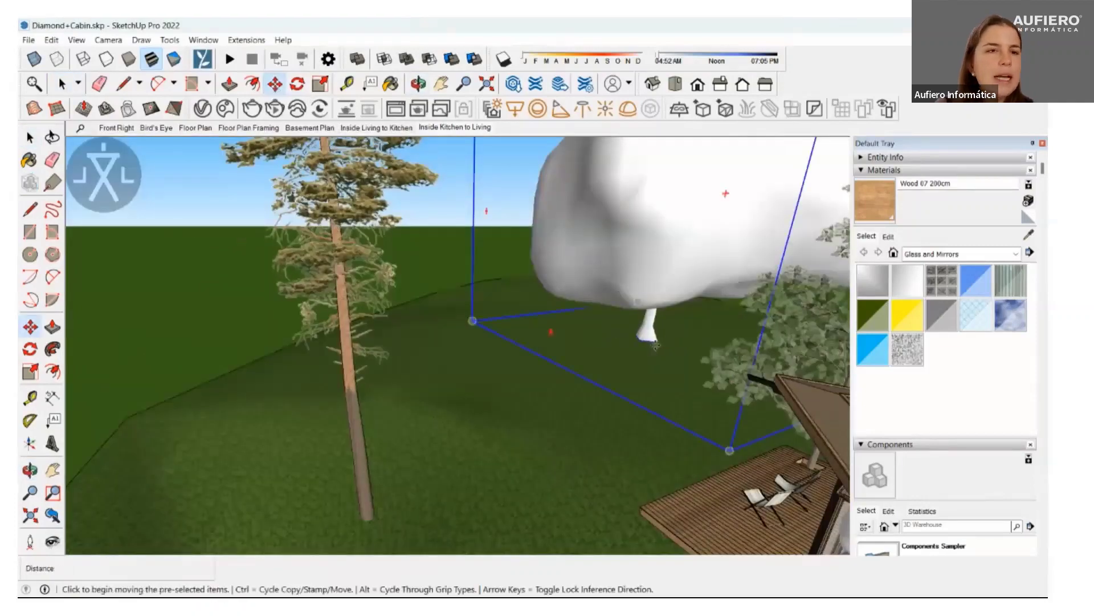
{"action": "left_click", "coordinate": [655, 342]}
{"action": "left_click", "coordinate": [464, 371]}
{"action": "mouse_move", "coordinate": [464, 371]}
{"action": "middle_mouse_down"}
{"action": "mouse_move", "coordinate": [489, 379]}
{"action": "mouse_move", "coordinate": [509, 308]}
{"action": "middle_mouse_up"}
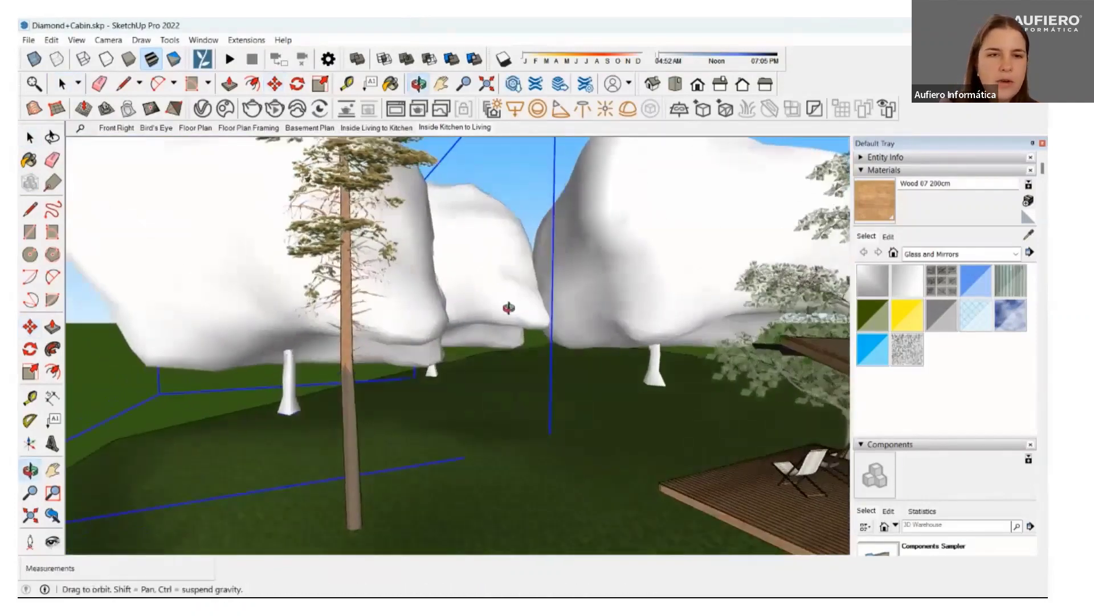
{"action": "left_click", "coordinate": [62, 84]}
- Render the saved interior camera view in V-Ray, then orbit out to the trees outside
{"action": "left_click", "coordinate": [470, 132]}
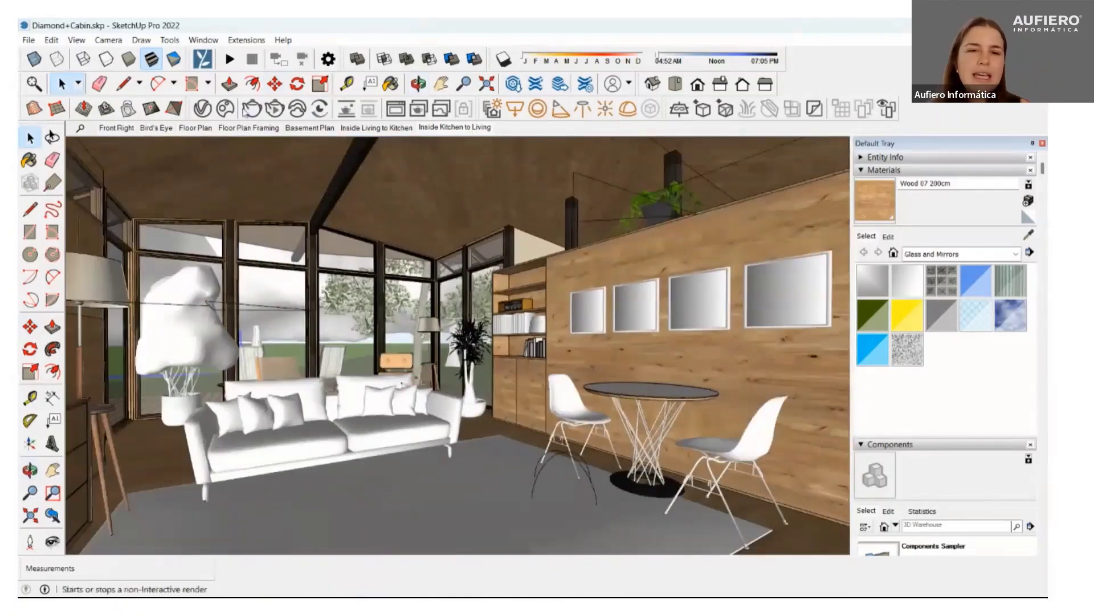
{"action": "left_click", "coordinate": [229, 58]}
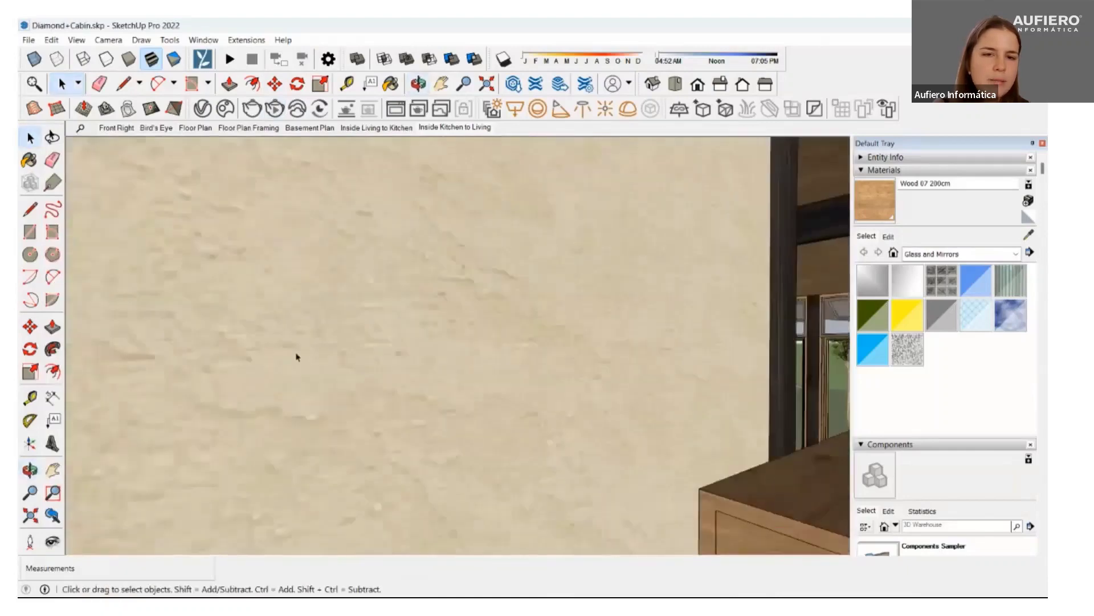
{"action": "mouse_move", "coordinate": [296, 357]}
{"action": "middle_mouse_down"}
{"action": "mouse_move", "coordinate": [472, 362]}
{"action": "mouse_move", "coordinate": [448, 406]}
{"action": "middle_mouse_up"}
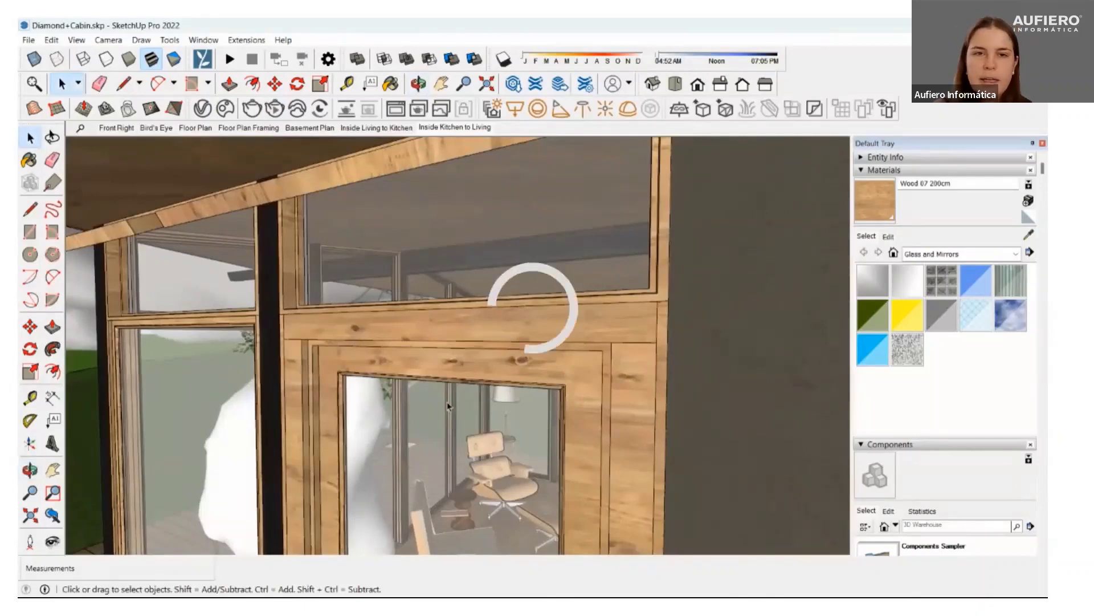
{"action": "mouse_move", "coordinate": [447, 402]}
{"action": "middle_mouse_down"}
{"action": "mouse_move", "coordinate": [536, 399]}
{"action": "mouse_move", "coordinate": [305, 229]}
{"action": "middle_mouse_up"}
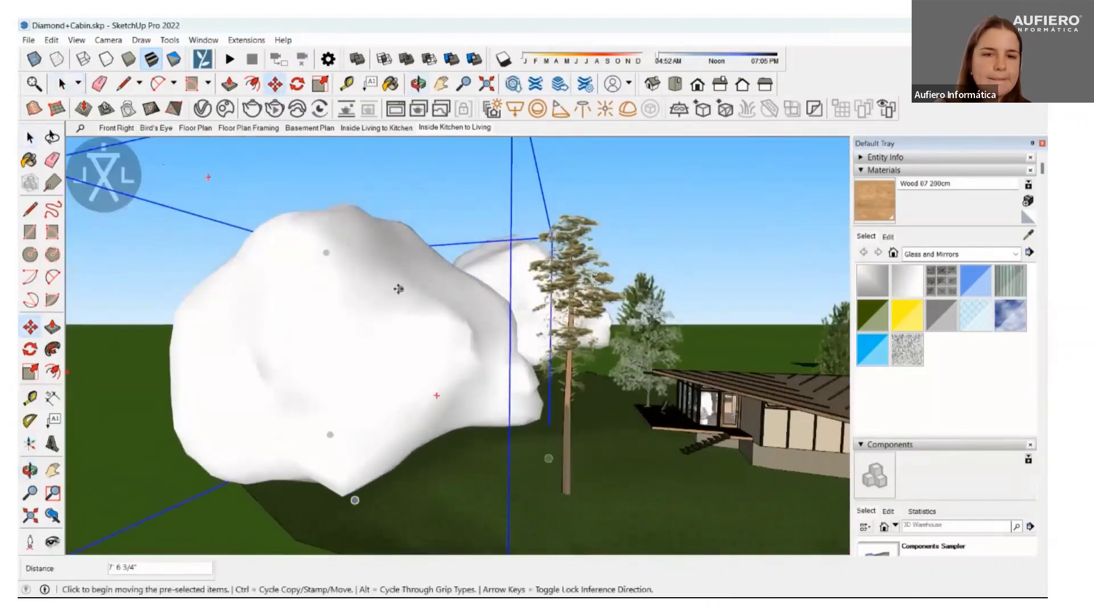
{"action": "middle_click_drag", "start_coordinate": [161, 234], "coordinate": [53, 147]}
- Move the selected tree into place beside the pine, then orbit around the trees
{"action": "key", "text": "space"}
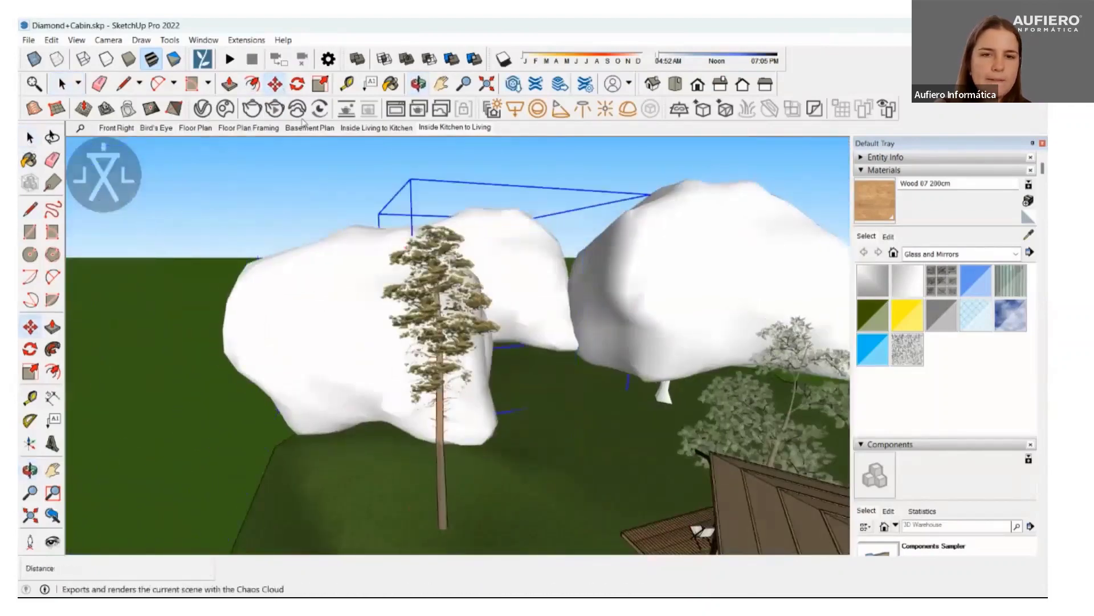
{"action": "key", "text": "m"}
{"action": "left_click", "coordinate": [339, 162]}
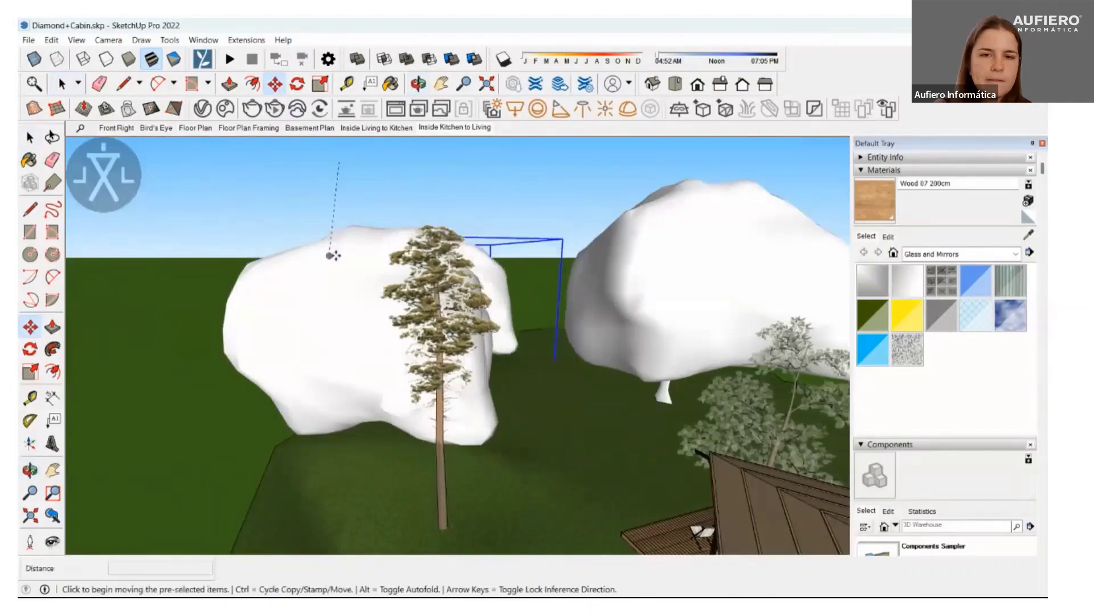
{"action": "left_click", "coordinate": [629, 313]}
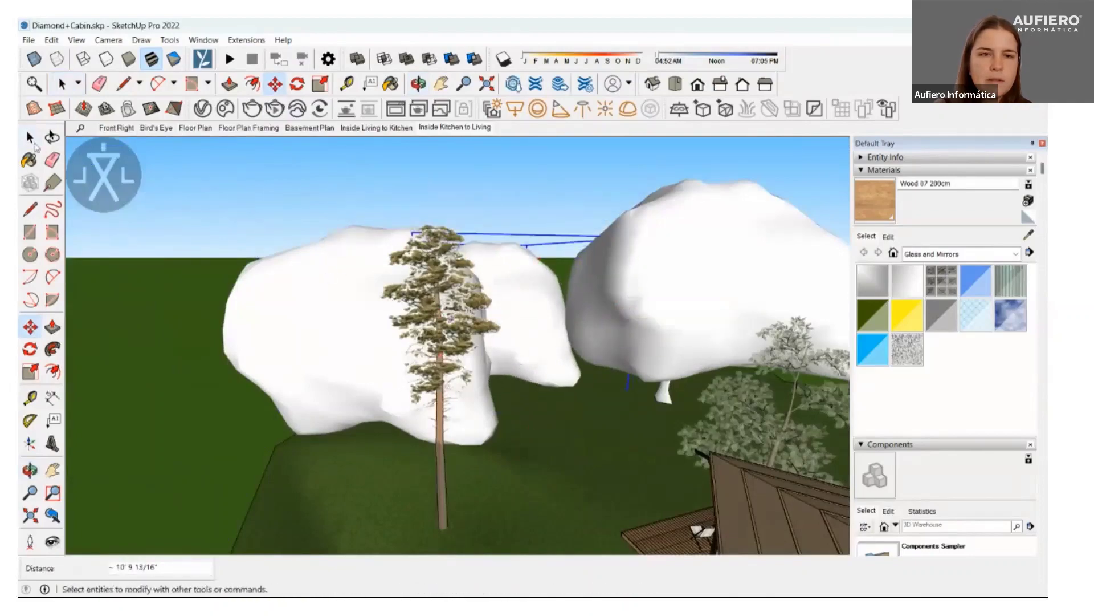
{"action": "key", "text": "space"}
{"action": "mouse_move", "coordinate": [449, 135]}
{"action": "middle_mouse_down"}
{"action": "mouse_move", "coordinate": [446, 165]}
{"action": "mouse_move", "coordinate": [558, 248]}
{"action": "middle_mouse_up"}
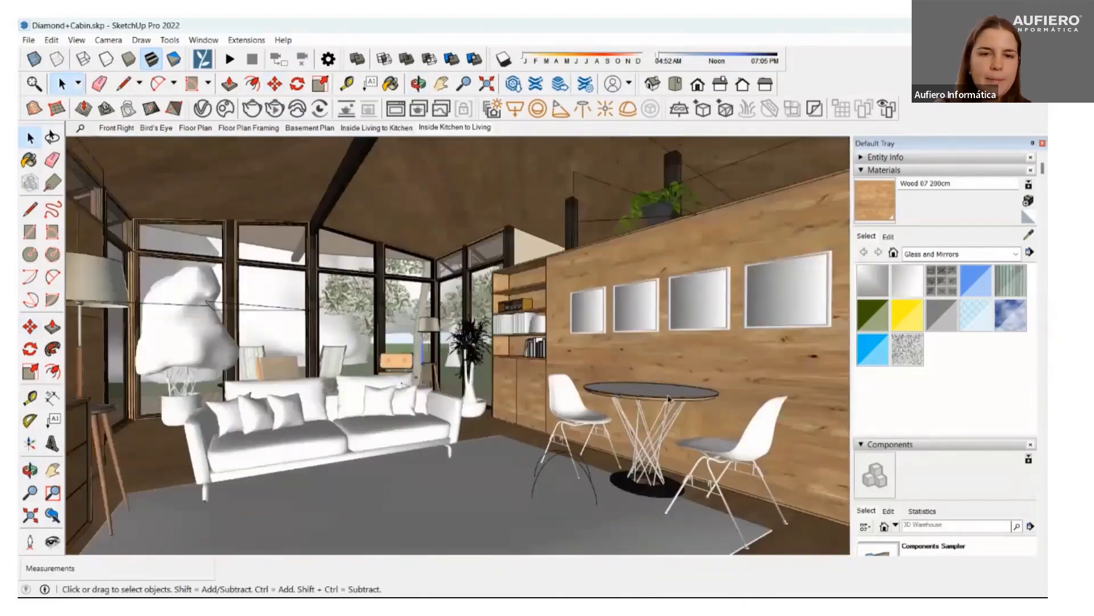
- Delete the old dining table and search Chaos Cosmos for 'table'
{"action": "left_click", "coordinate": [668, 396]}
{"action": "key", "text": "Delete"}
{"action": "left_click", "coordinate": [225, 109]}
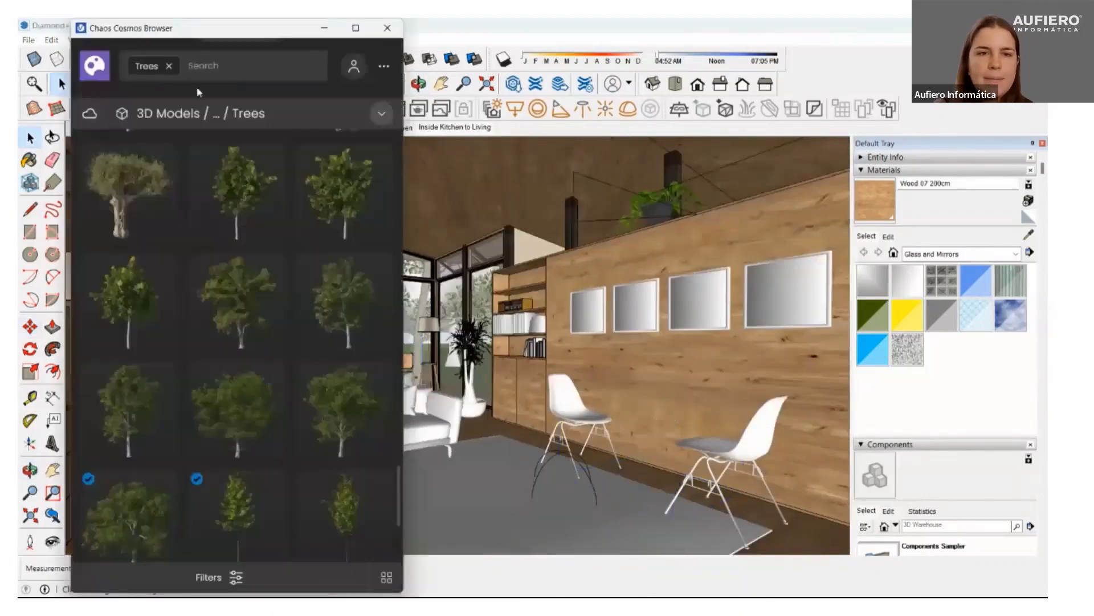
{"action": "type", "text": "table"}
{"action": "key", "text": "Return"}
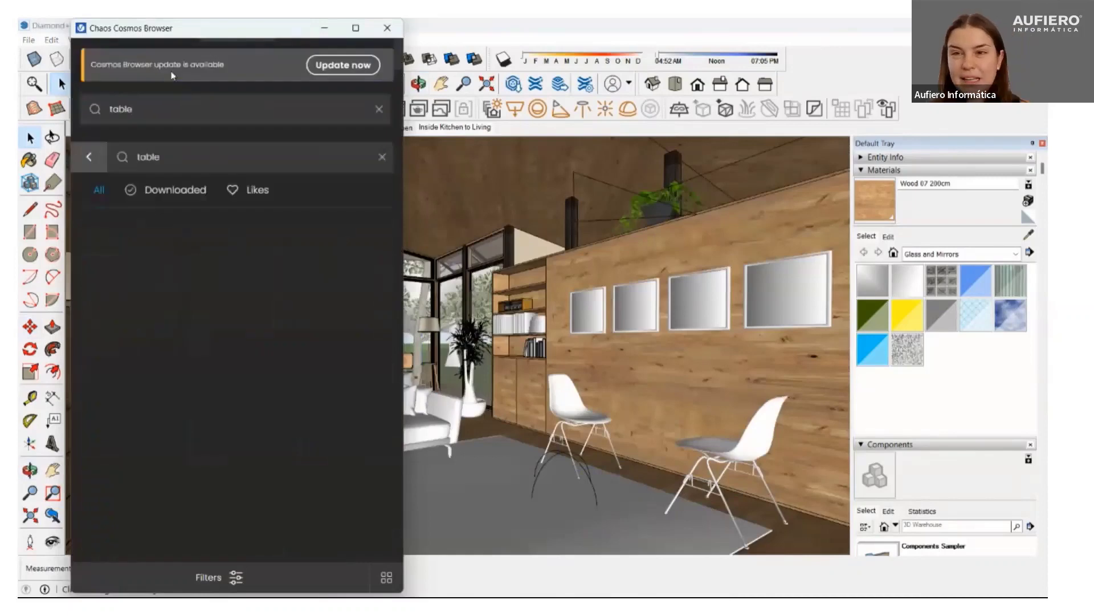
{"action": "scroll", "coordinate": [288, 393], "scroll_direction": "down", "scroll_amount": 5}
{"action": "scroll", "coordinate": [289, 398], "scroll_direction": "down", "scroll_amount": 5}
{"action": "scroll", "coordinate": [302, 376], "scroll_direction": "down", "scroll_amount": 5}
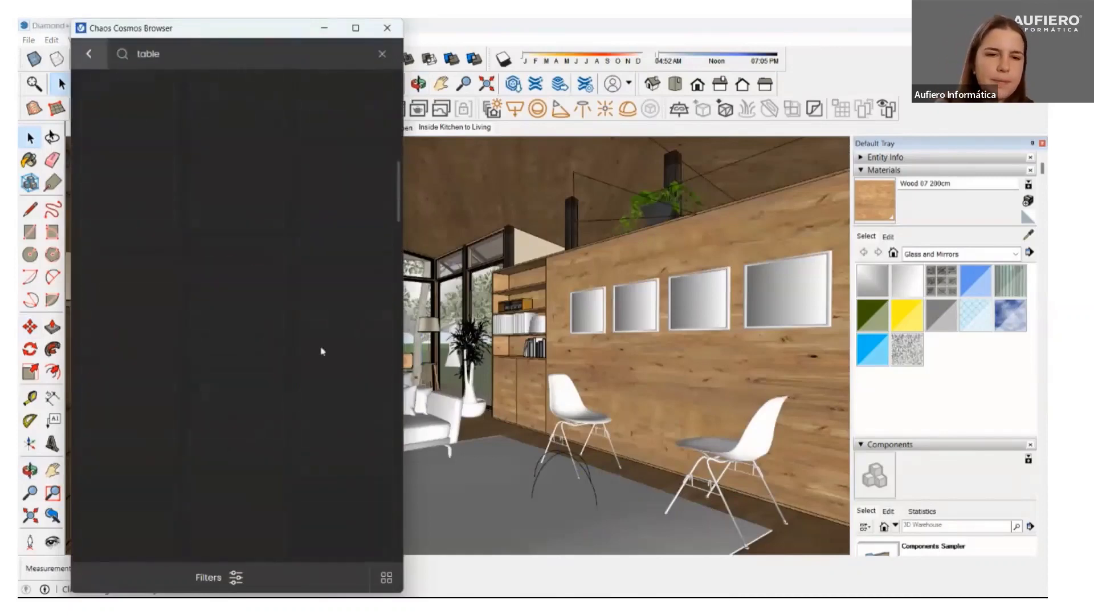
{"action": "scroll", "coordinate": [397, 374], "scroll_direction": "down", "scroll_amount": 10}
{"action": "scroll", "coordinate": [384, 342], "scroll_direction": "down", "scroll_amount": 5}
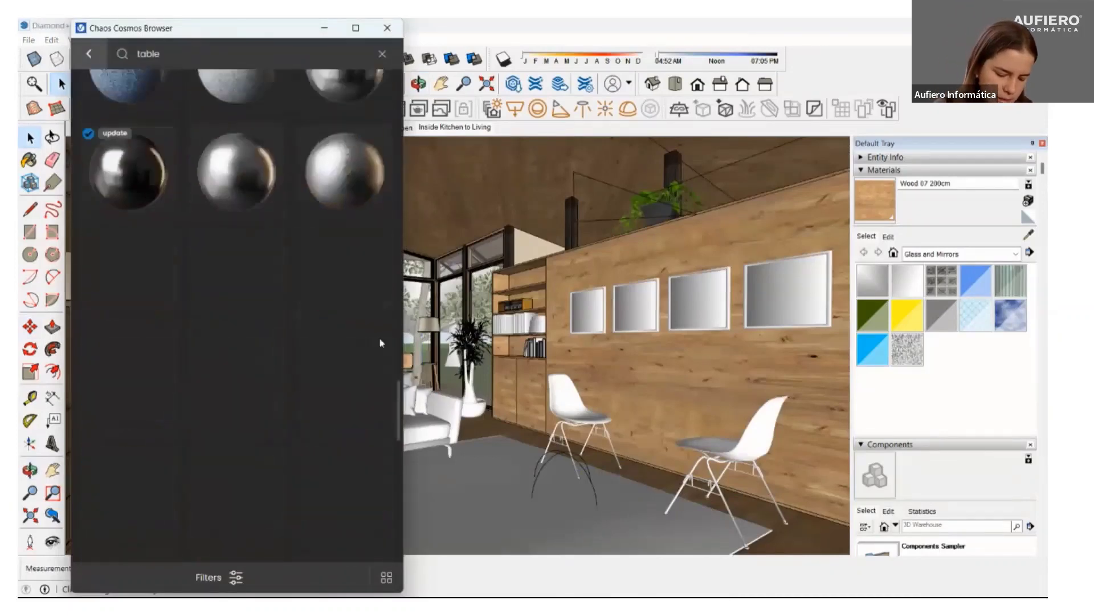
- Browse the 3D Models > Furniture > Tables category in Chaos Cosmos
{"action": "left_click", "coordinate": [181, 113]}
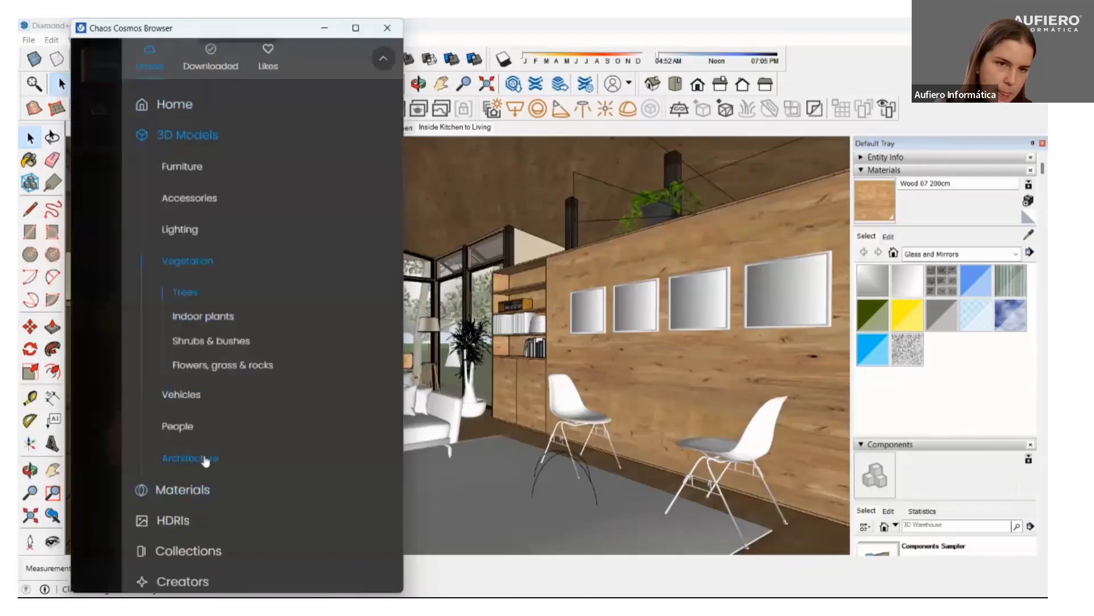
{"action": "left_click", "coordinate": [182, 168]}
{"action": "left_click", "coordinate": [212, 254]}
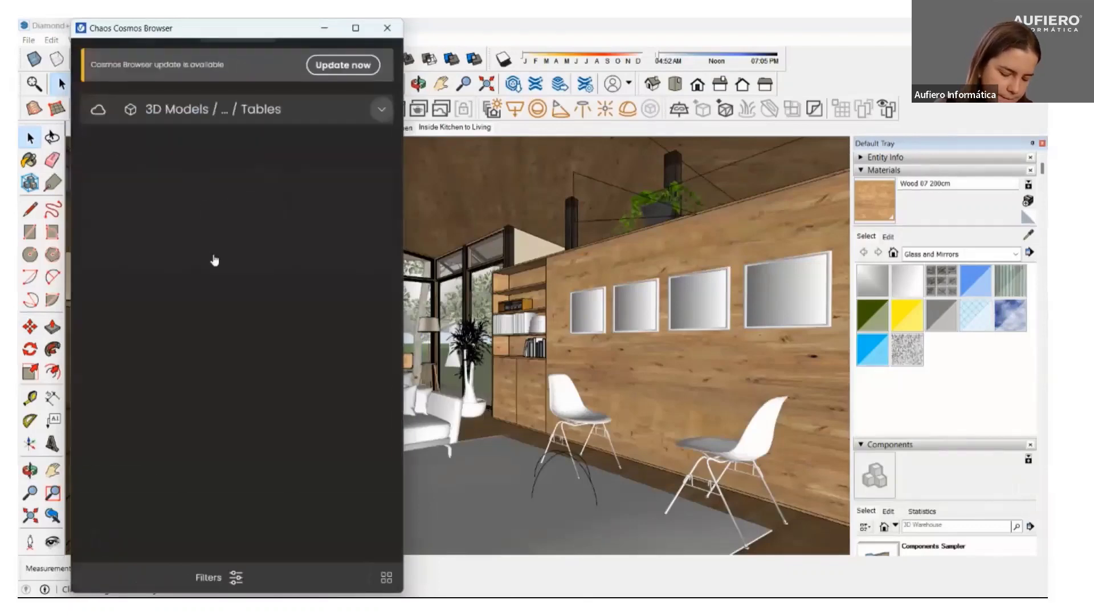
{"action": "scroll", "coordinate": [311, 355], "scroll_direction": "down", "scroll_amount": 4}
{"action": "scroll", "coordinate": [311, 355], "scroll_direction": "down", "scroll_amount": 3}
{"action": "scroll", "coordinate": [311, 355], "scroll_direction": "down", "scroll_amount": 3}
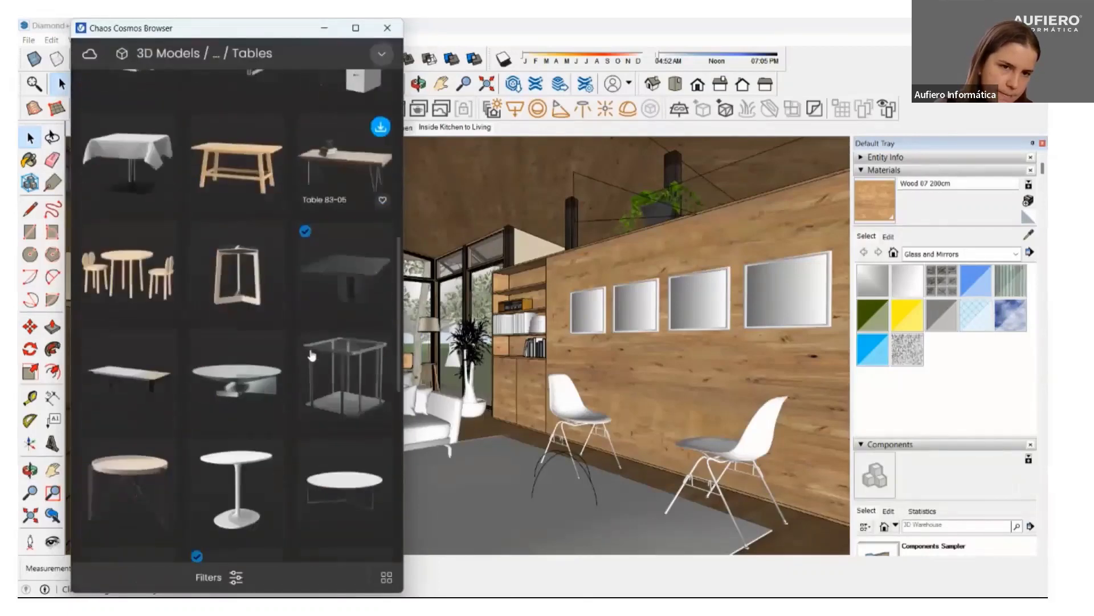
{"action": "scroll", "coordinate": [311, 356], "scroll_direction": "down", "scroll_amount": 2}
{"action": "scroll", "coordinate": [311, 355], "scroll_direction": "down", "scroll_amount": 3}
{"action": "scroll", "coordinate": [312, 354], "scroll_direction": "down", "scroll_amount": 3}
{"action": "scroll", "coordinate": [311, 354], "scroll_direction": "down", "scroll_amount": 1}
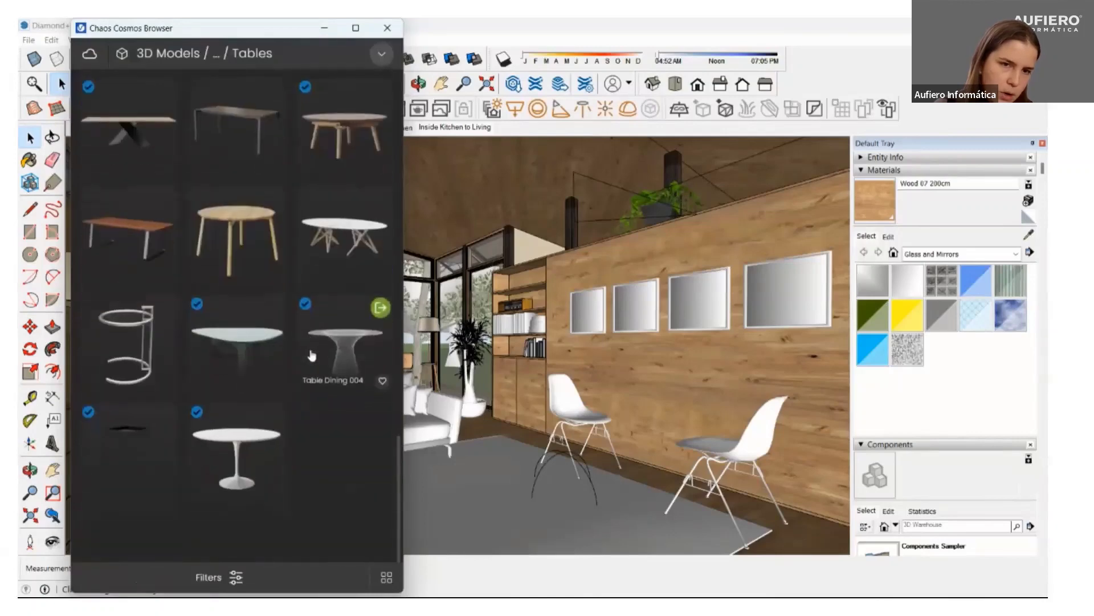
{"action": "scroll", "coordinate": [312, 355], "scroll_direction": "up", "scroll_amount": 8}
{"action": "scroll", "coordinate": [312, 355], "scroll_direction": "up", "scroll_amount": 3}
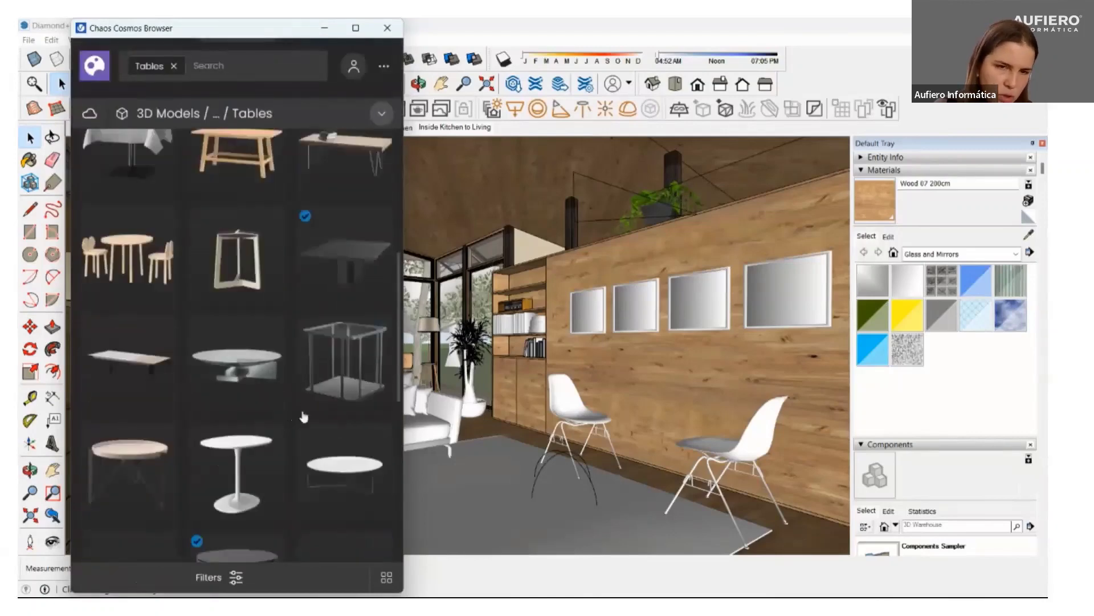
{"action": "scroll", "coordinate": [304, 405], "scroll_direction": "up", "scroll_amount": 3}
{"action": "scroll", "coordinate": [307, 391], "scroll_direction": "up", "scroll_amount": 3}
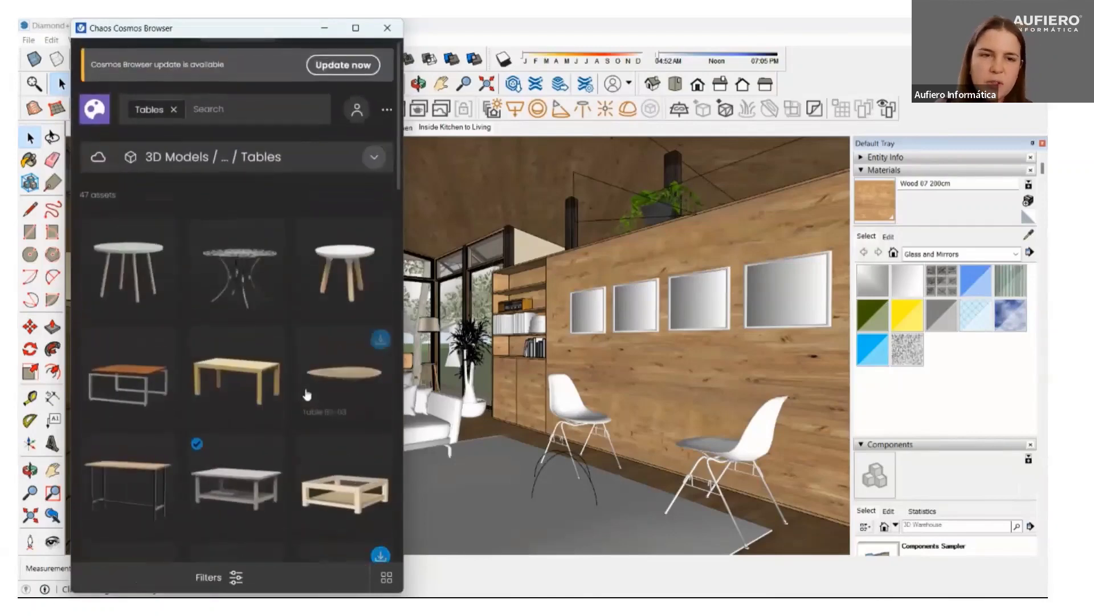
- Preview the first table's details, then return to the Tables grid and scroll through it
{"action": "left_click", "coordinate": [108, 262]}
{"action": "left_click", "coordinate": [92, 57]}
{"action": "scroll", "coordinate": [340, 393], "scroll_direction": "down", "scroll_amount": 3}
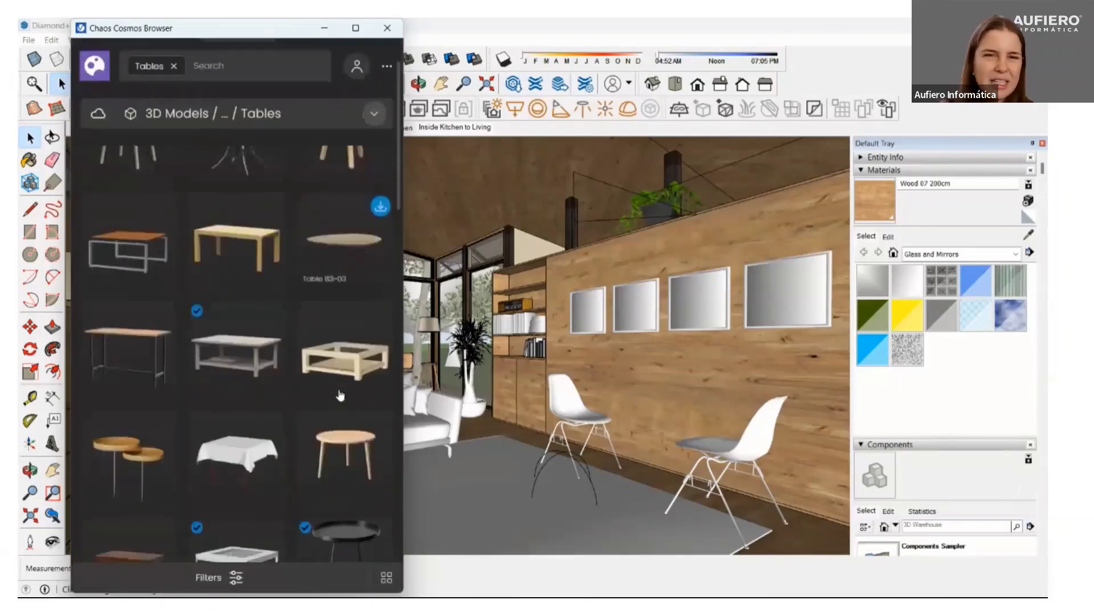
{"action": "scroll", "coordinate": [341, 393], "scroll_direction": "down", "scroll_amount": 3}
{"action": "scroll", "coordinate": [341, 394], "scroll_direction": "down", "scroll_amount": 2}
{"action": "scroll", "coordinate": [341, 393], "scroll_direction": "down", "scroll_amount": 3}
{"action": "scroll", "coordinate": [353, 396], "scroll_direction": "down", "scroll_amount": 1}
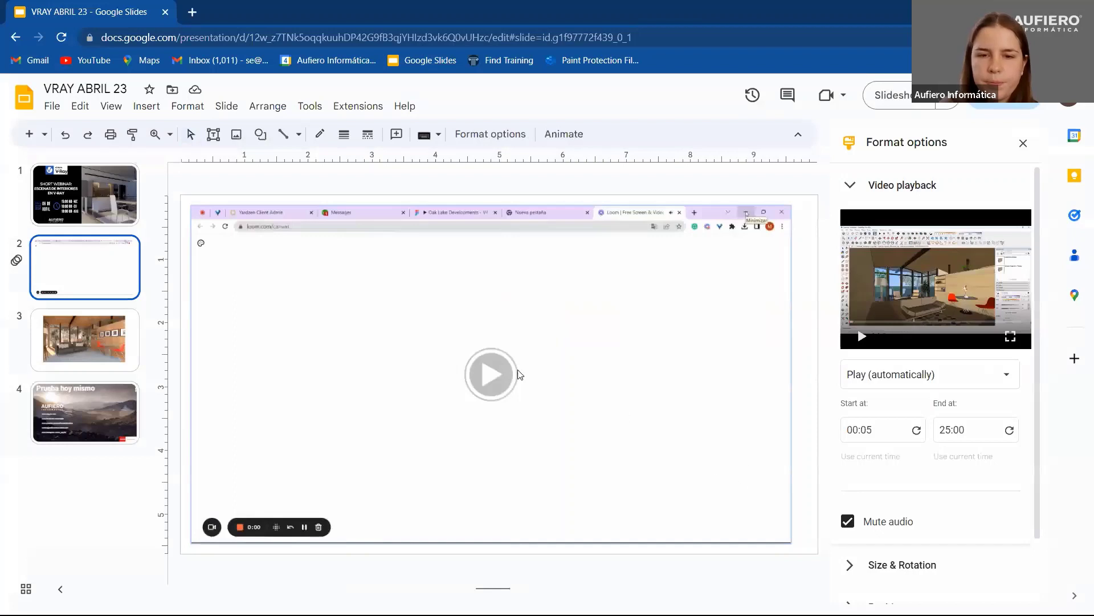
- Play the embedded video and set its end time to 26:00
{"action": "left_click", "coordinate": [750, 484]}
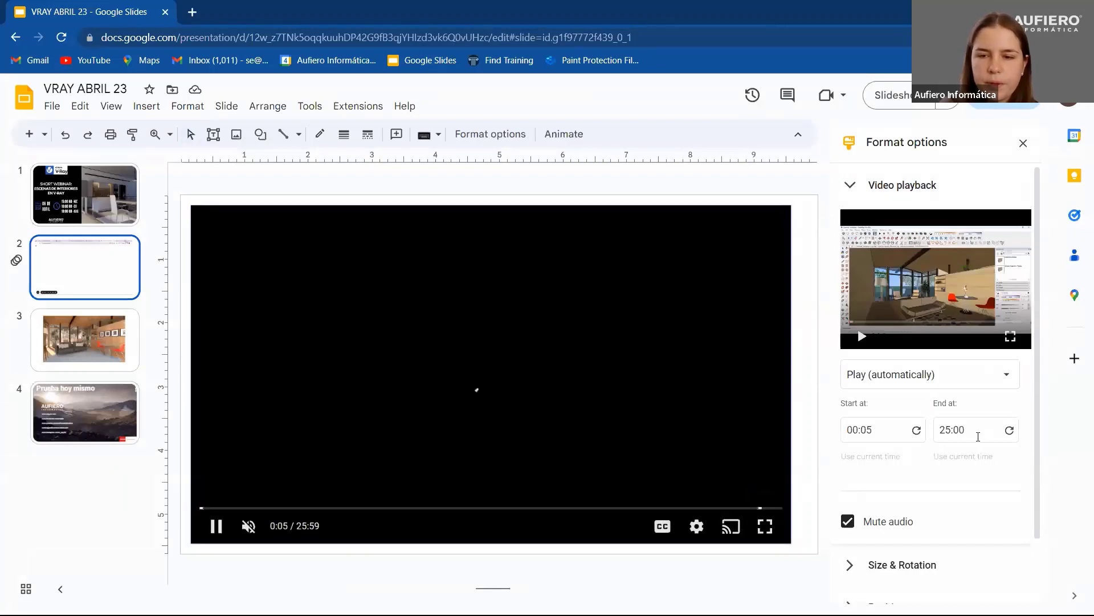
{"action": "double_click", "coordinate": [950, 435]}
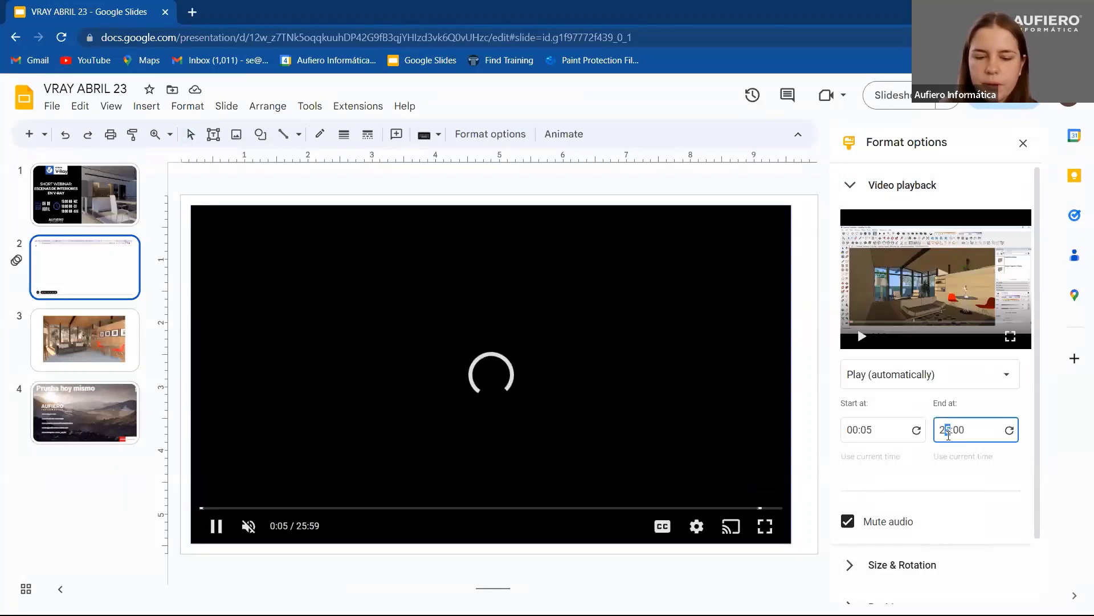
{"action": "type", "text": "26"}
{"action": "key", "text": "Return"}
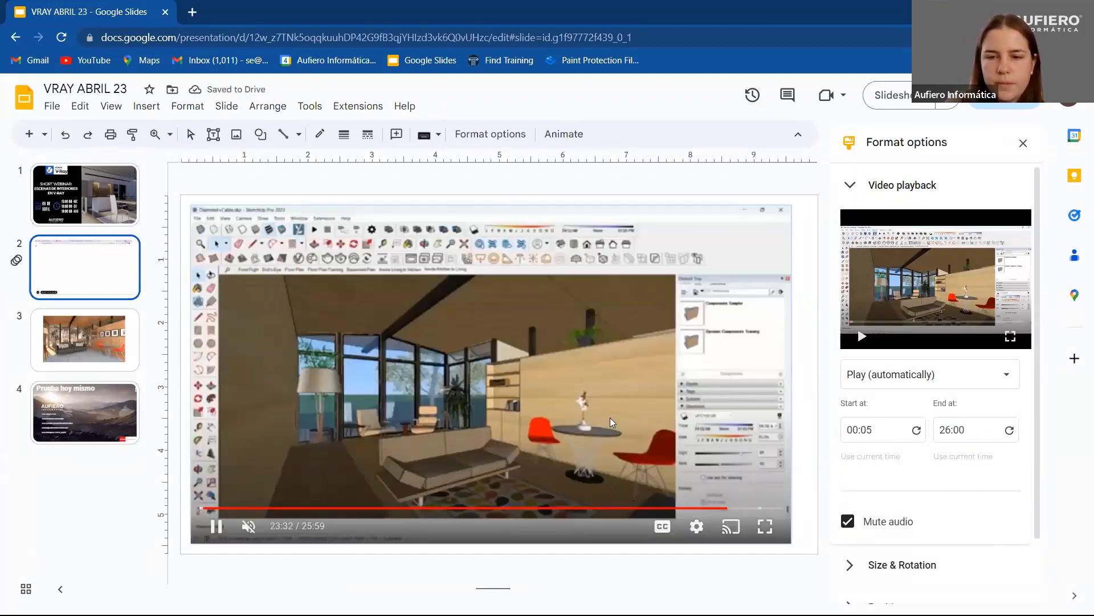
- Seek the video to about 24:33 and show it full screen
{"action": "left_click", "coordinate": [729, 508]}
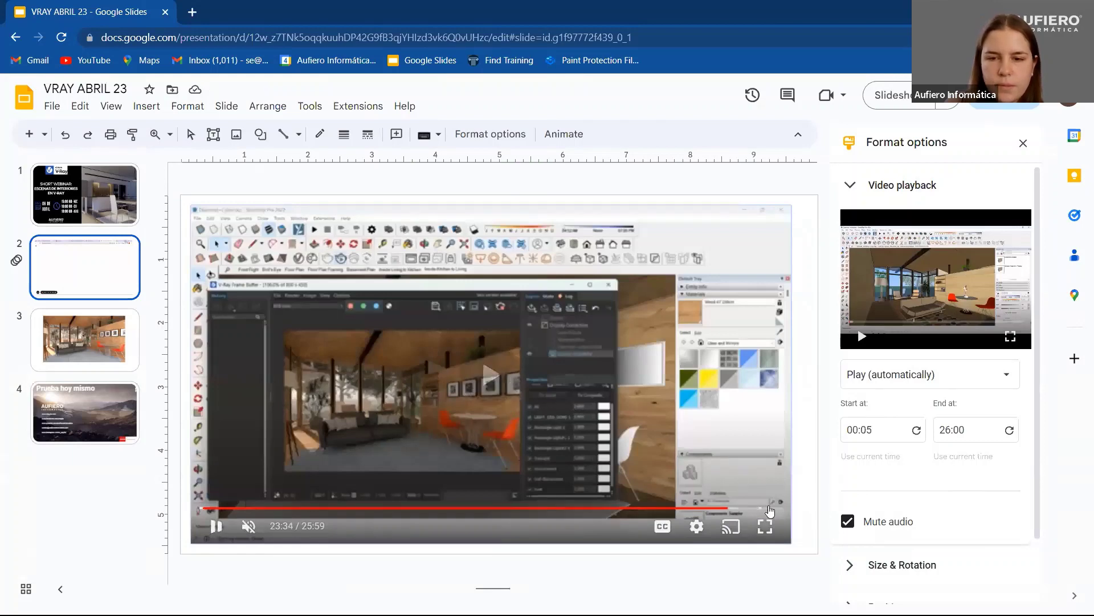
{"action": "left_click", "coordinate": [744, 507]}
{"action": "left_click_drag", "start_coordinate": [758, 504], "coordinate": [748, 509]}
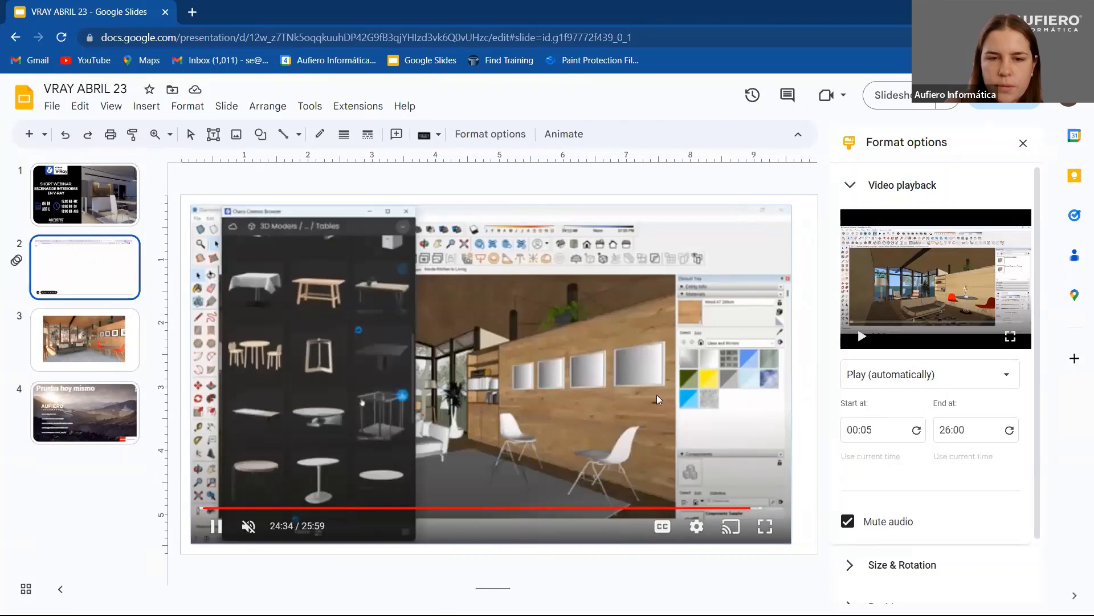
{"action": "left_click", "coordinate": [765, 526]}
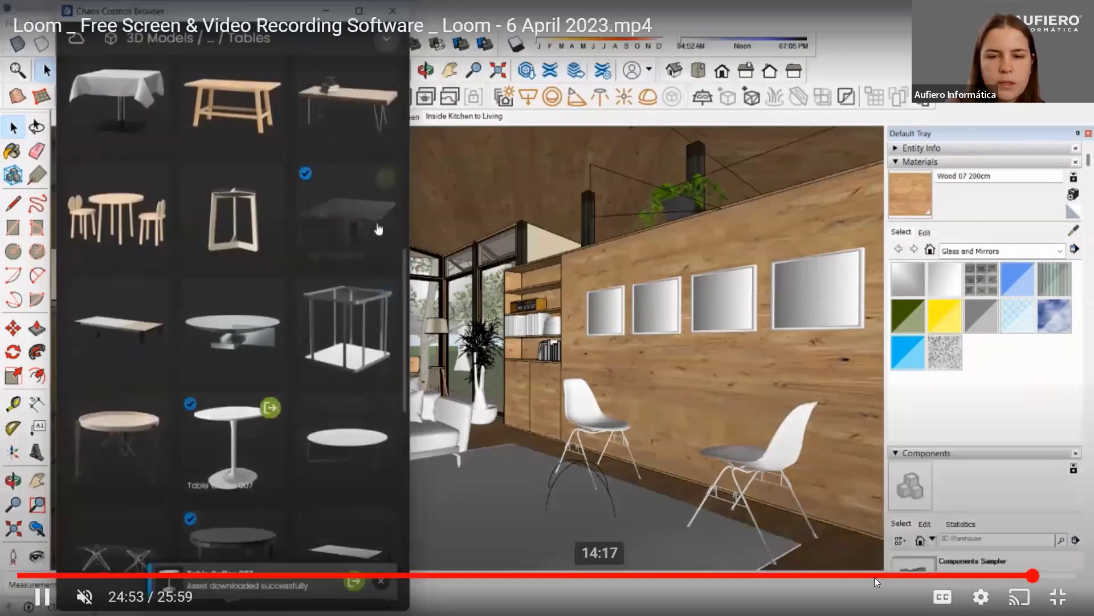
- Skip the video ahead to 25:07, where the new table is placed
{"action": "left_click", "coordinate": [1043, 577]}
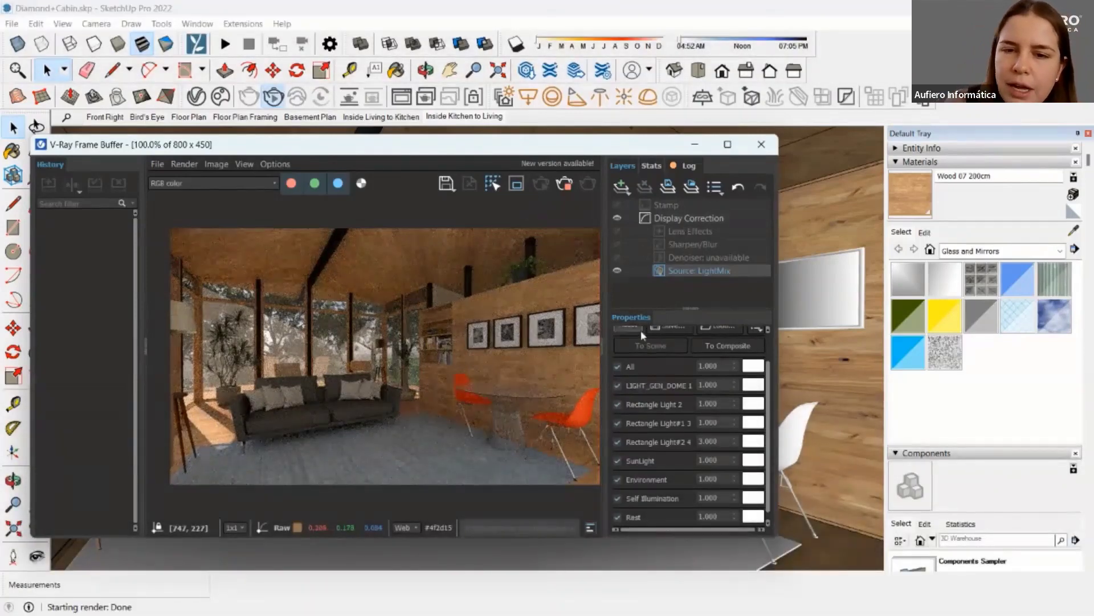
- Set LightMix intensities: Rectangle Light#2 4 to 3, Rectangle Light 2 to 1.8, Rectangle Light#1 3 to 2
{"action": "left_click", "coordinate": [699, 441]}
{"action": "type", "text": "3"}
{"action": "left_click", "coordinate": [707, 403]}
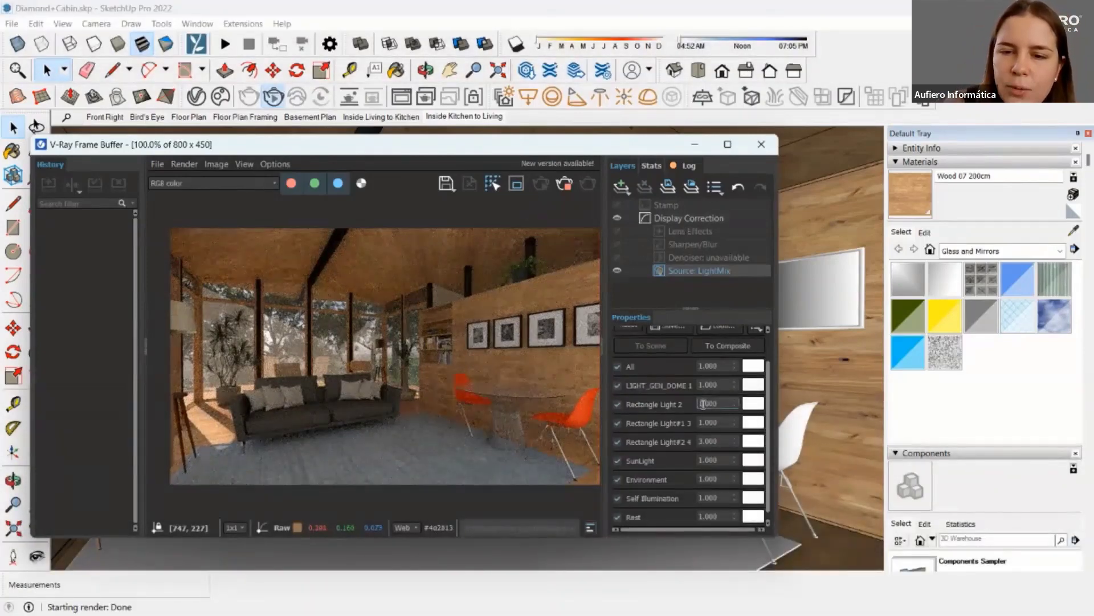
{"action": "type", "text": "1.5"}
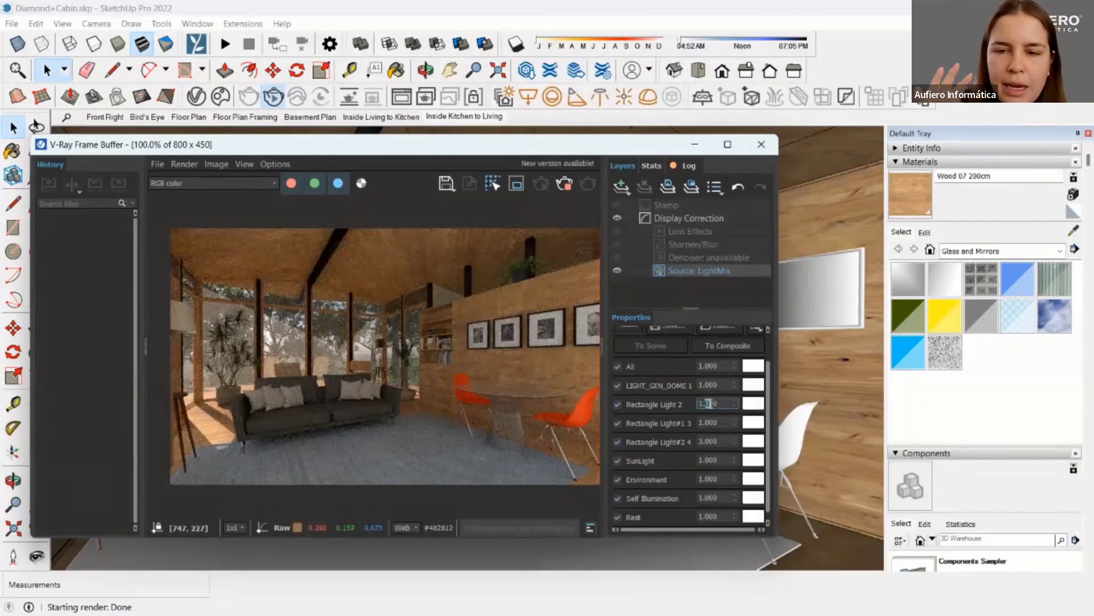
{"action": "left_click", "coordinate": [722, 422]}
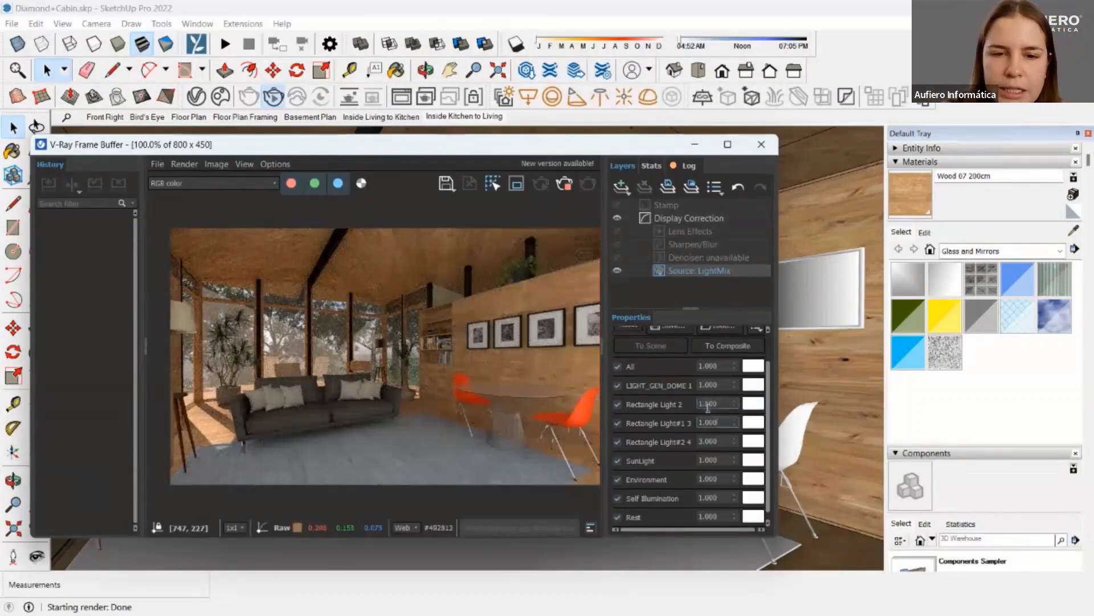
{"action": "left_click", "coordinate": [708, 404]}
{"action": "left_click", "coordinate": [711, 422]}
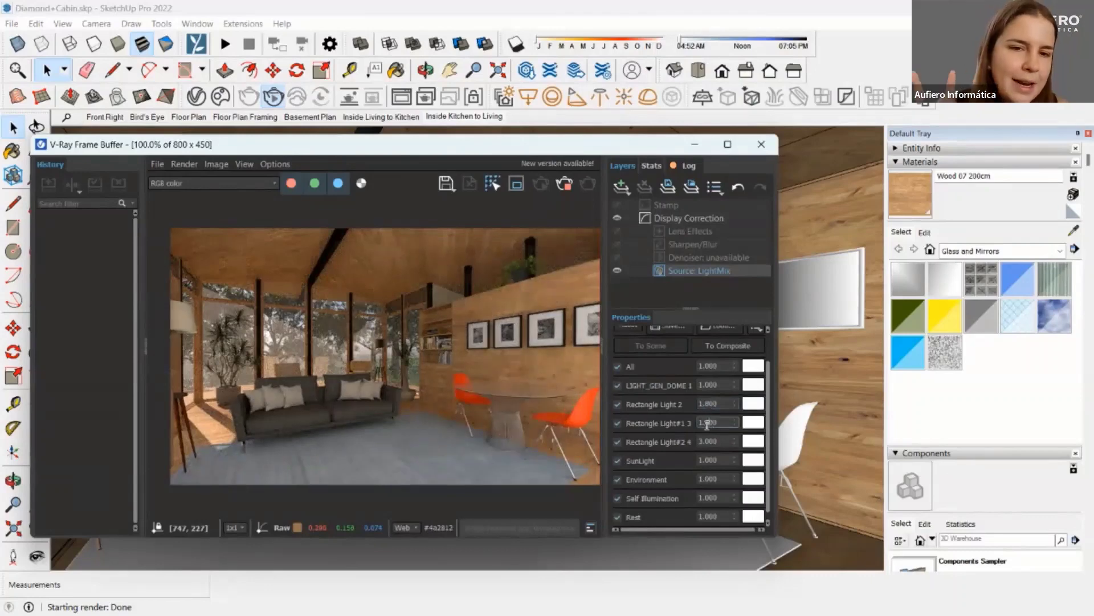
{"action": "left_click", "coordinate": [712, 440]}
{"action": "type", "text": "2"}
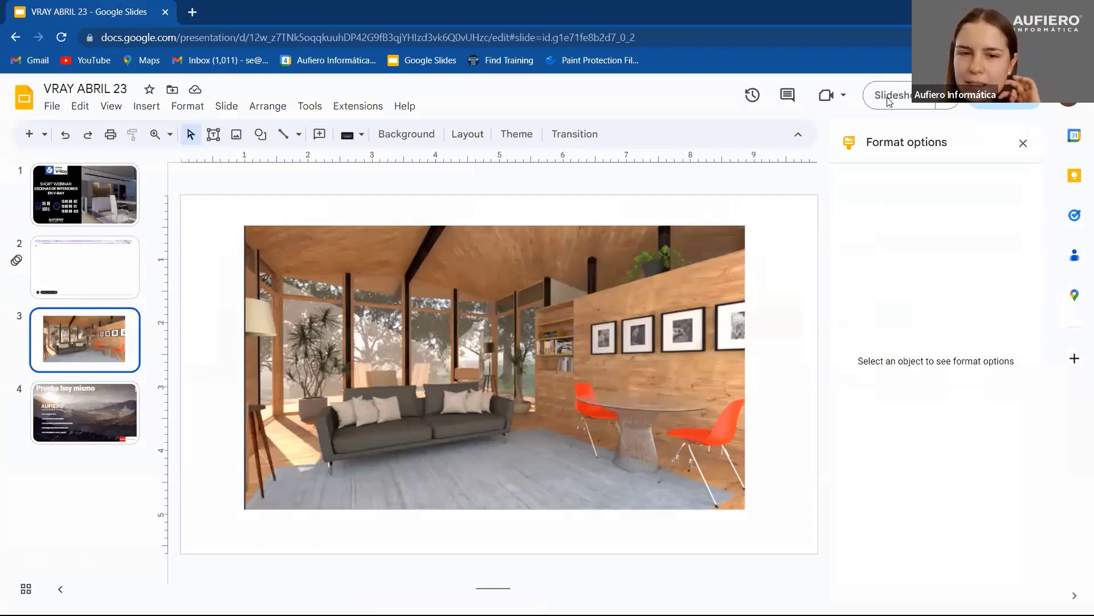
- Start the slideshow from slide 3, the final cabin living-room render
{"action": "left_click", "coordinate": [887, 98]}
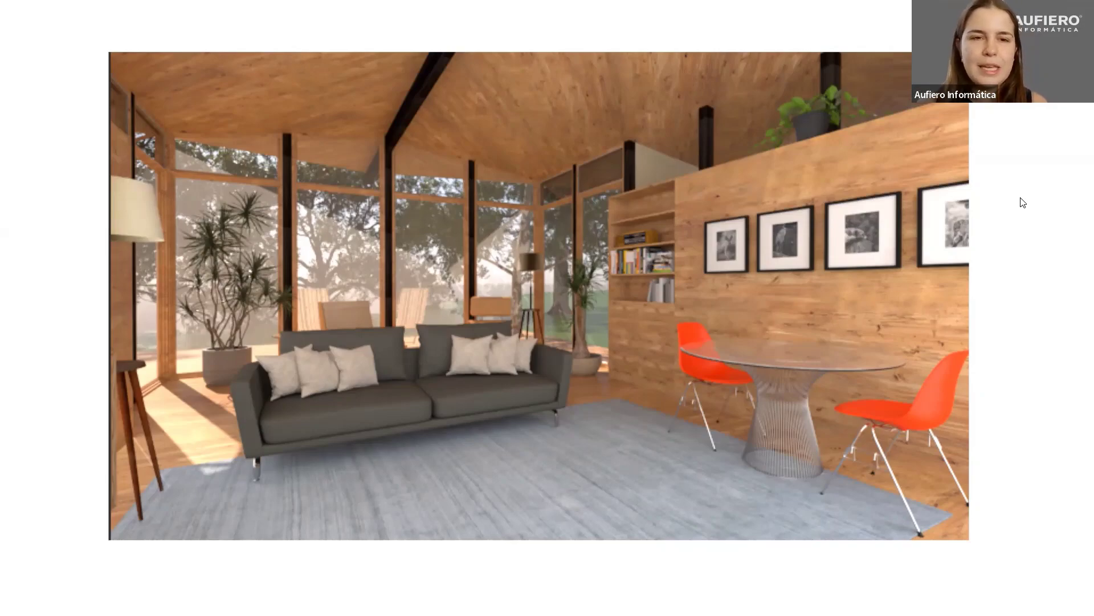
- Advance the slideshow to the closing 'Prueba hoy mismo' contact slide
{"action": "key", "text": "Right"}
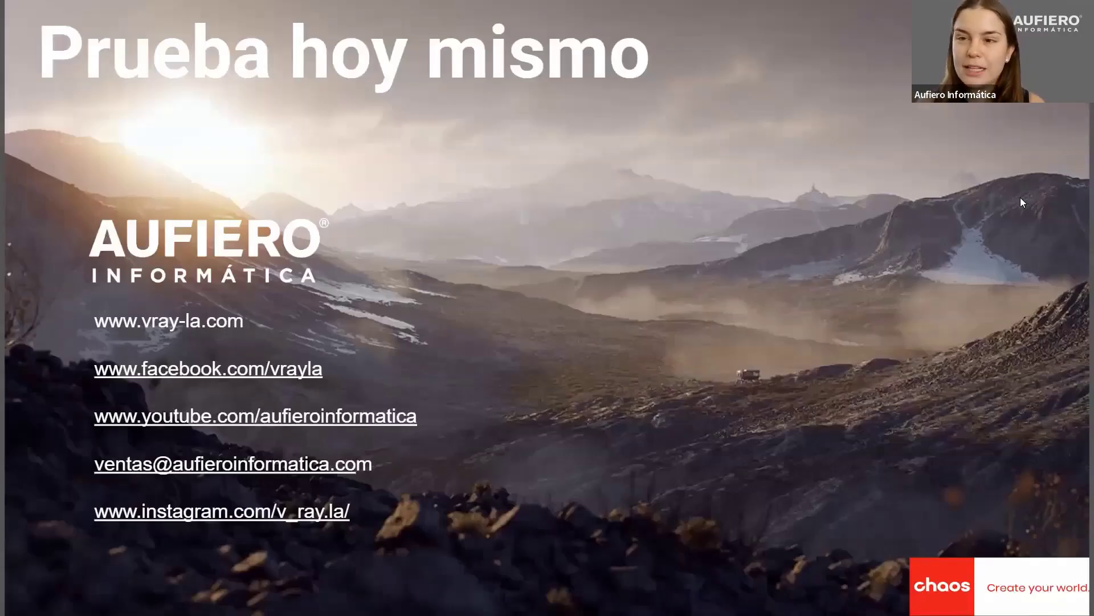